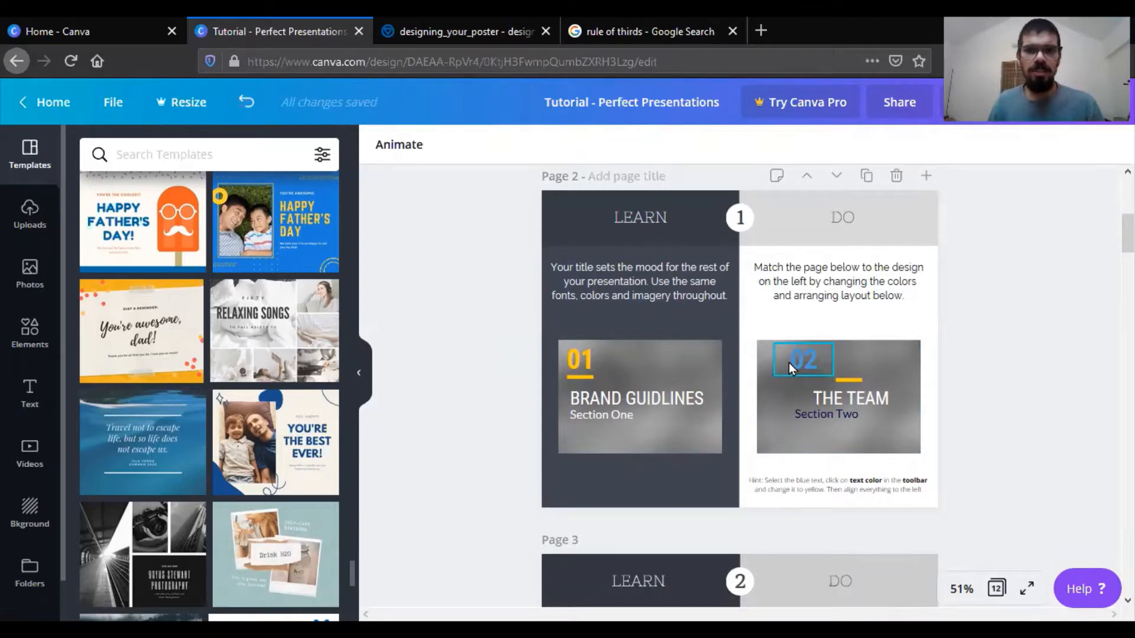
# - Move the "02" text to the upper-left corner of page 2's right-hand photo and left-align it
pyautogui.moveTo(788, 363); pyautogui.dragTo(778, 362)
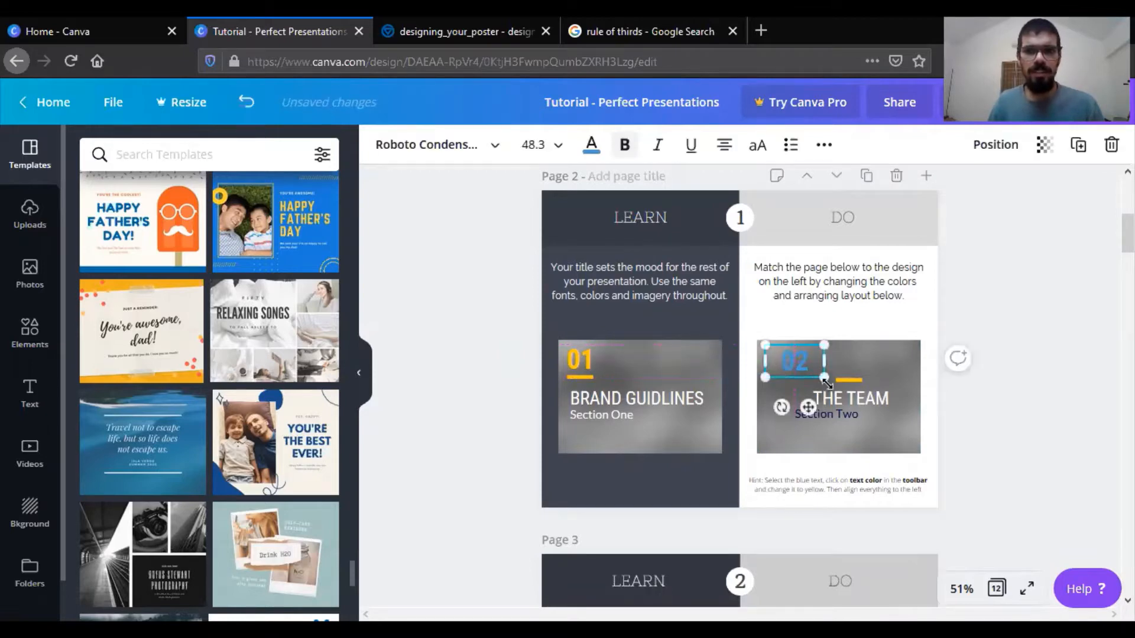
pyautogui.click(724, 149)
pyautogui.click(724, 152)
pyautogui.click(724, 151)
pyautogui.click(724, 152)
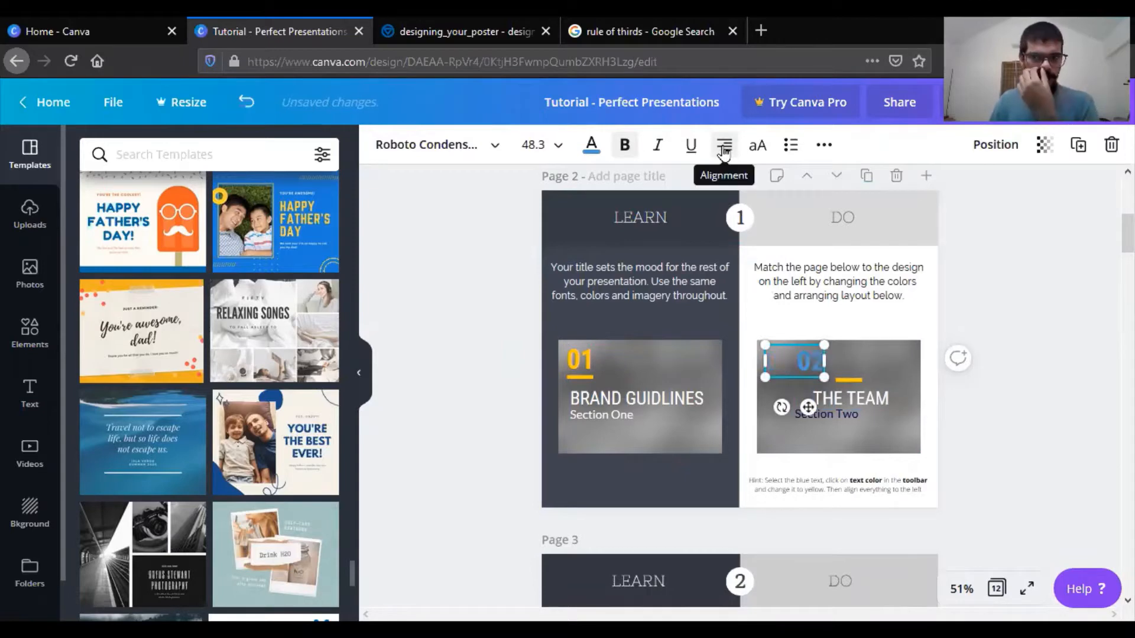
pyautogui.click(725, 151)
pyautogui.click(725, 151)
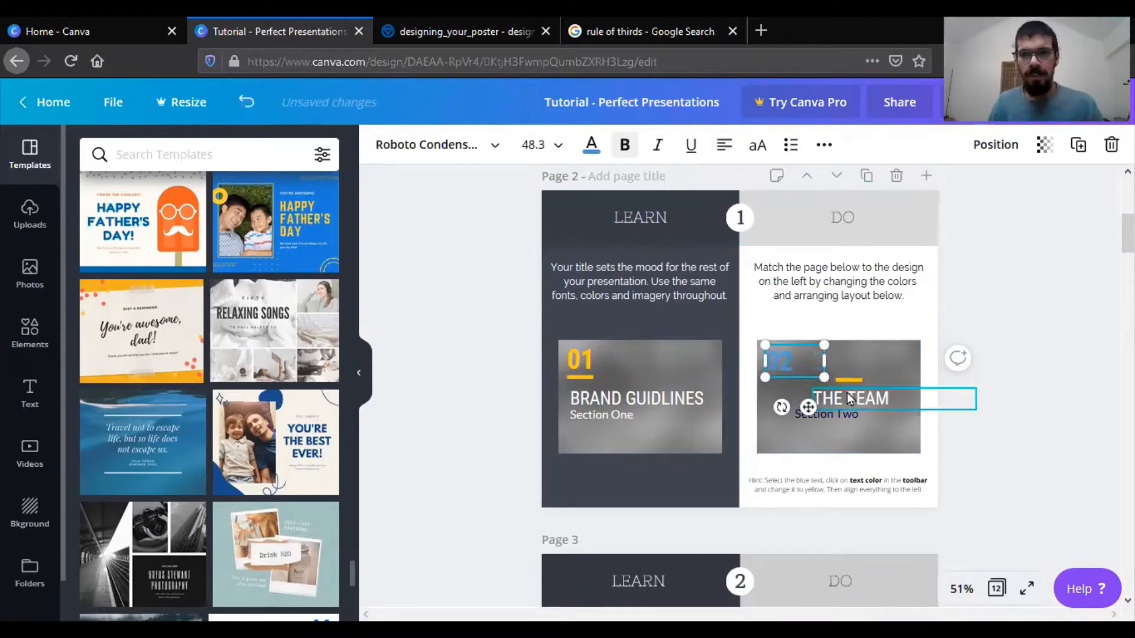
# - Place the yellow line directly beneath the "02" on page 2, flush with its left edge
pyautogui.click(867, 362)
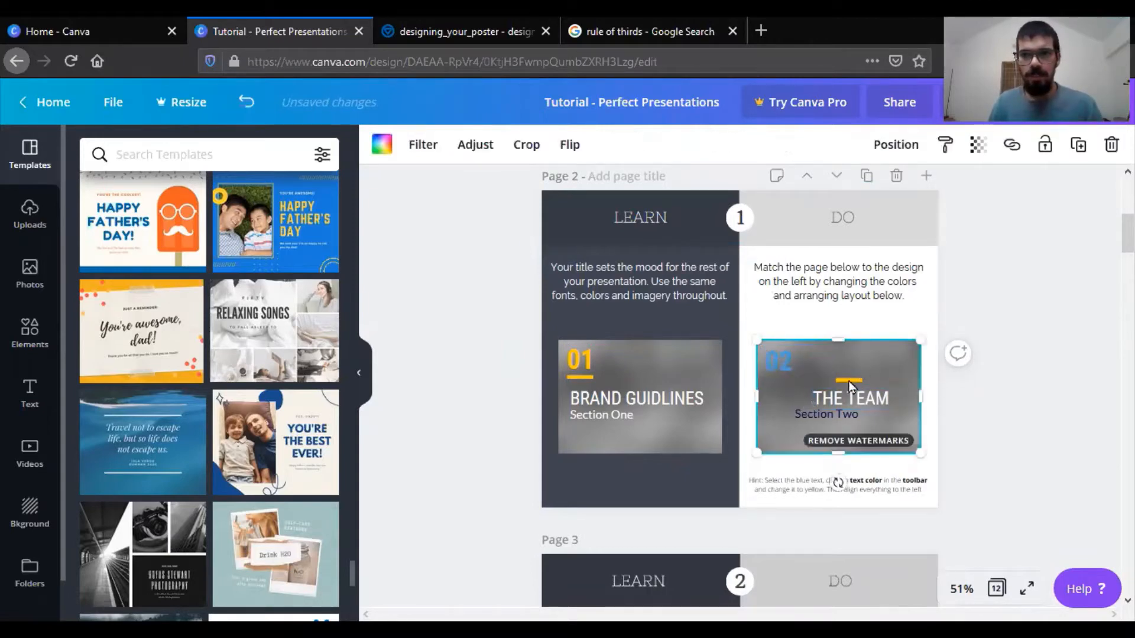
pyautogui.click(849, 381)
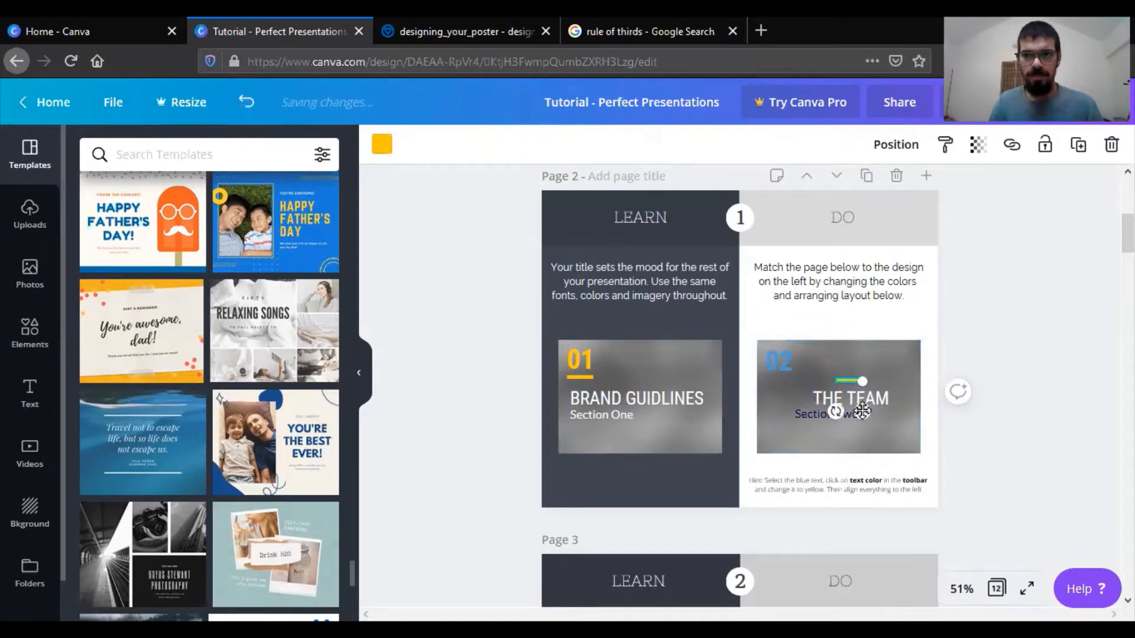
pyautogui.moveTo(859, 409); pyautogui.dragTo(794, 406)
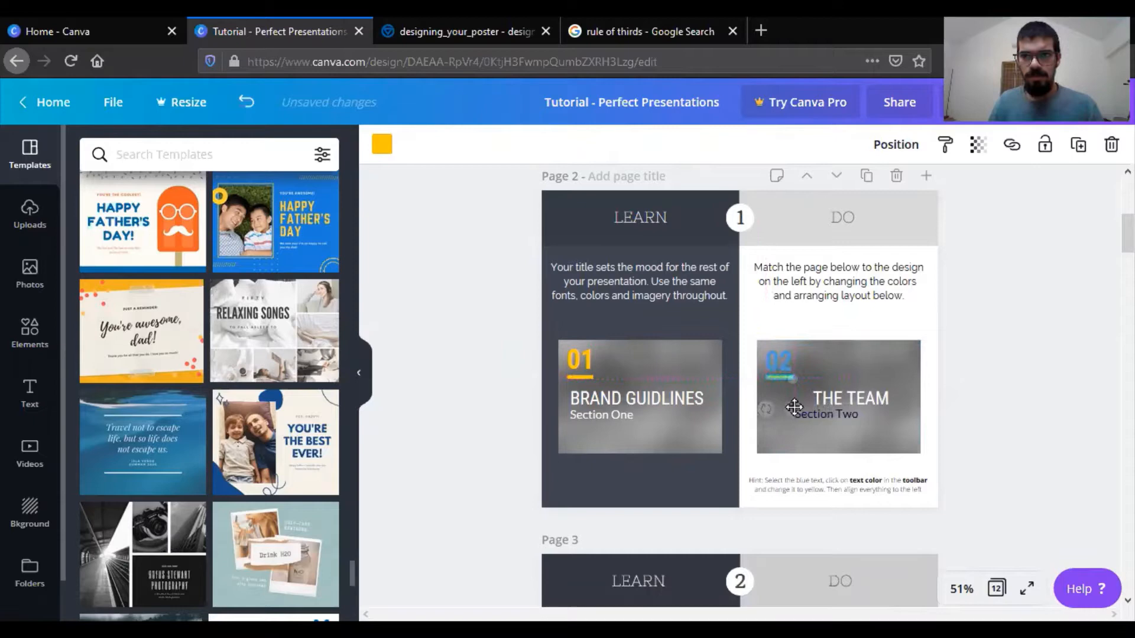
# - Move "THE TEAM" and "Section Two" to the left so both line up beneath the "02" on page 2
pyautogui.click(861, 402)
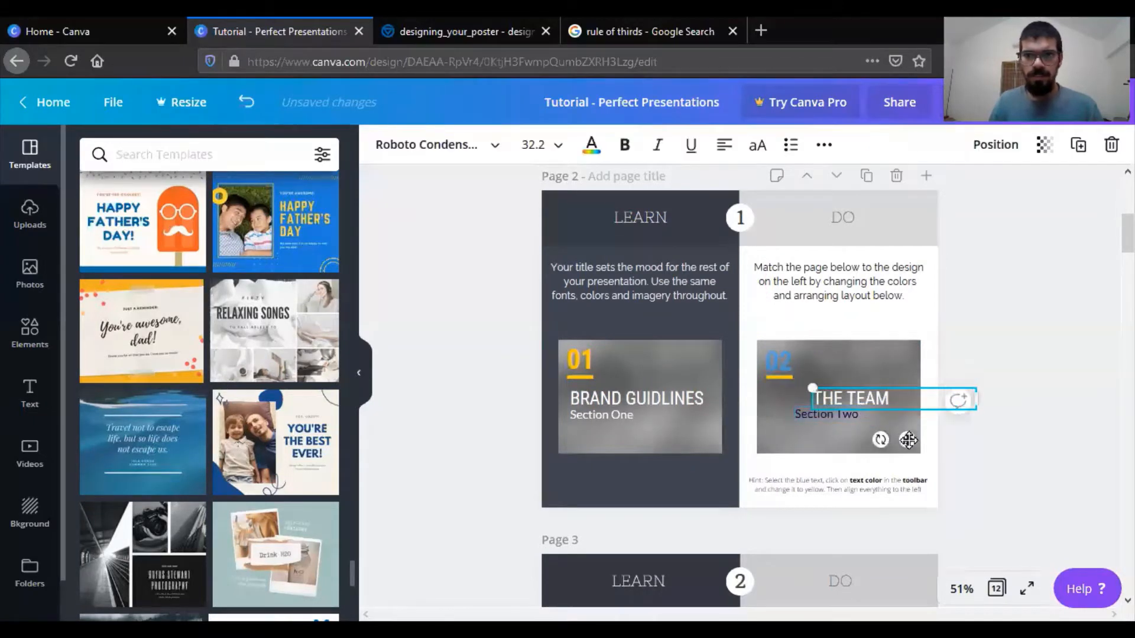
pyautogui.moveTo(905, 436); pyautogui.dragTo(862, 437)
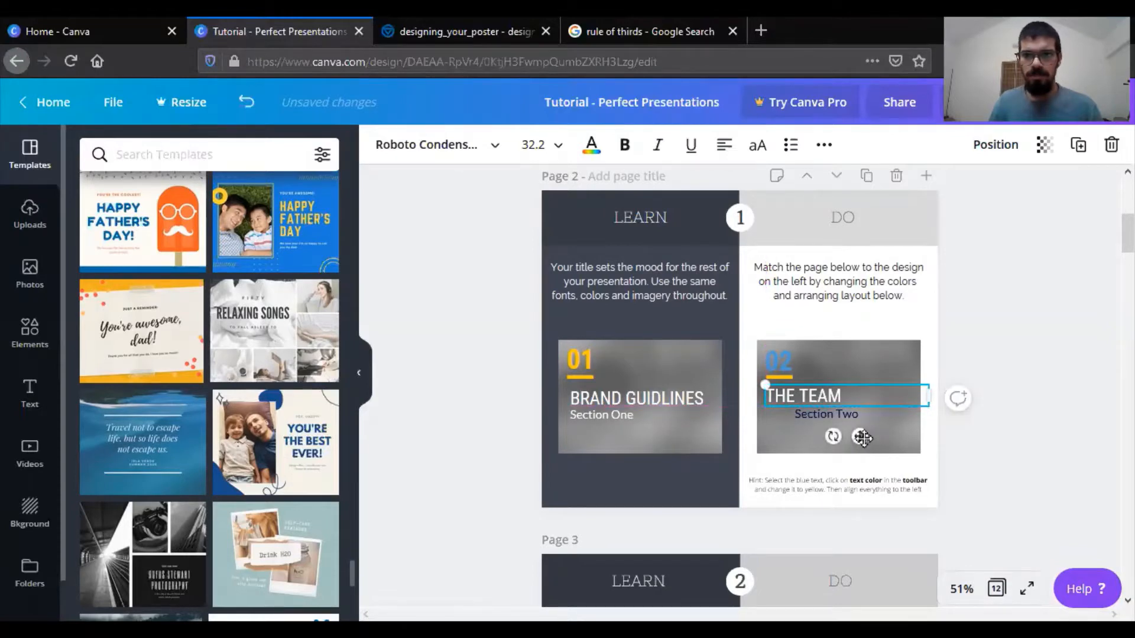
pyautogui.moveTo(856, 437); pyautogui.dragTo(864, 449)
pyautogui.click(825, 417)
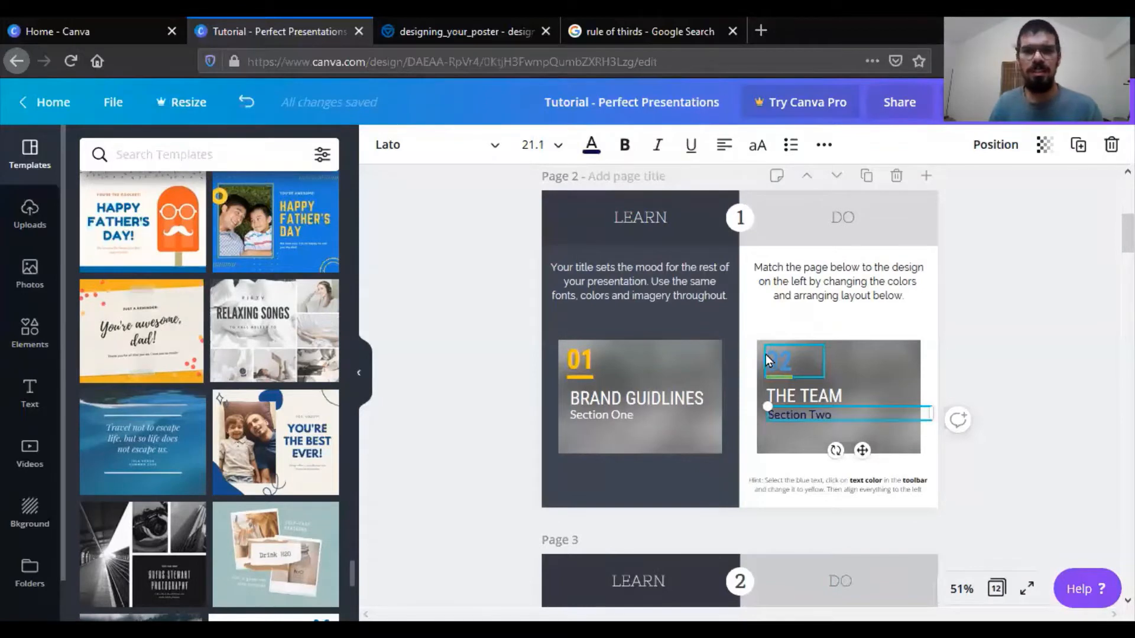
# - Recolor the "Section Two" text white and the "02" text yellow using the document colors
pyautogui.click(589, 146)
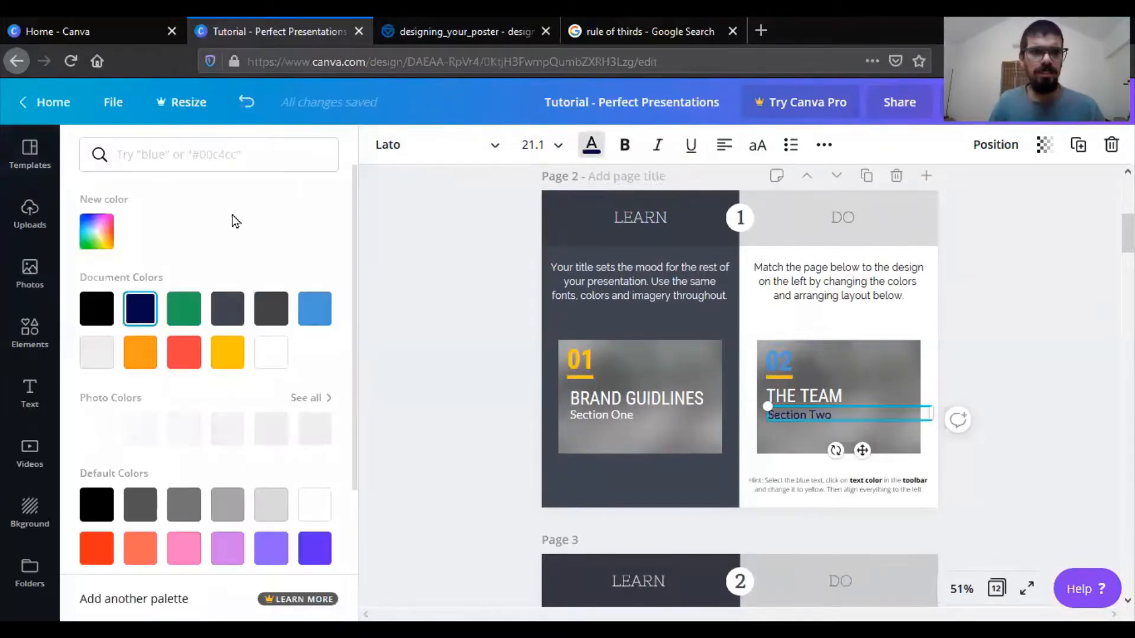
pyautogui.click(231, 353)
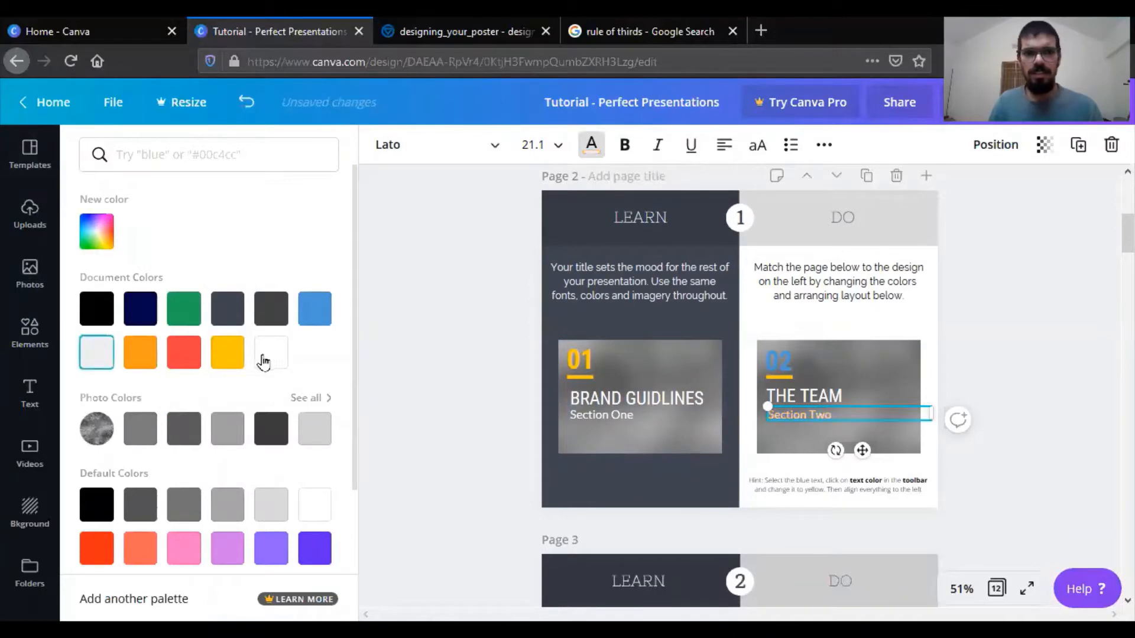
pyautogui.click(271, 353)
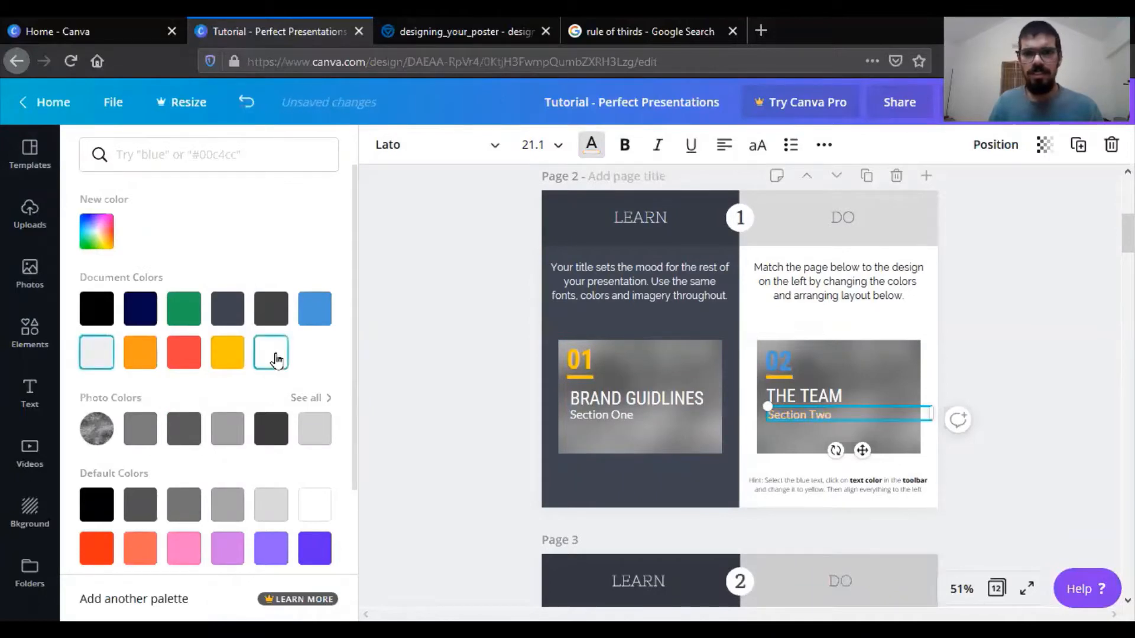
pyautogui.click(777, 360)
pyautogui.click(222, 355)
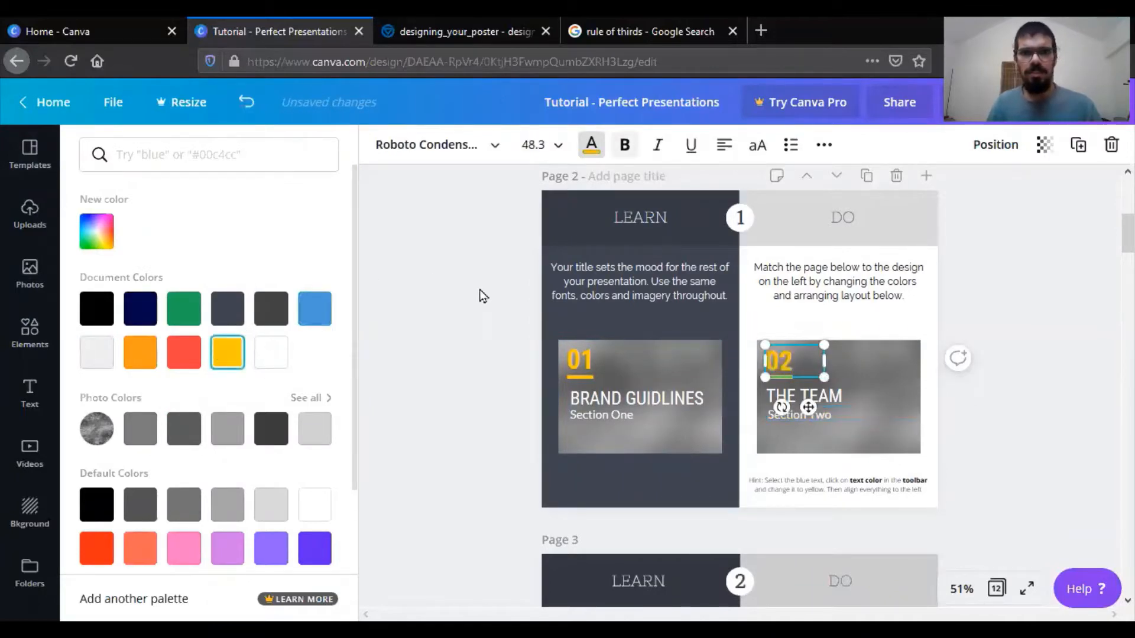
# - Narrow the leaf photo behind the "NATURE HOUR" title on page 3 to a thin strip along the slide's left edge
pyautogui.scroll(-3, 449, 477)
pyautogui.scroll(-2, 446, 471)
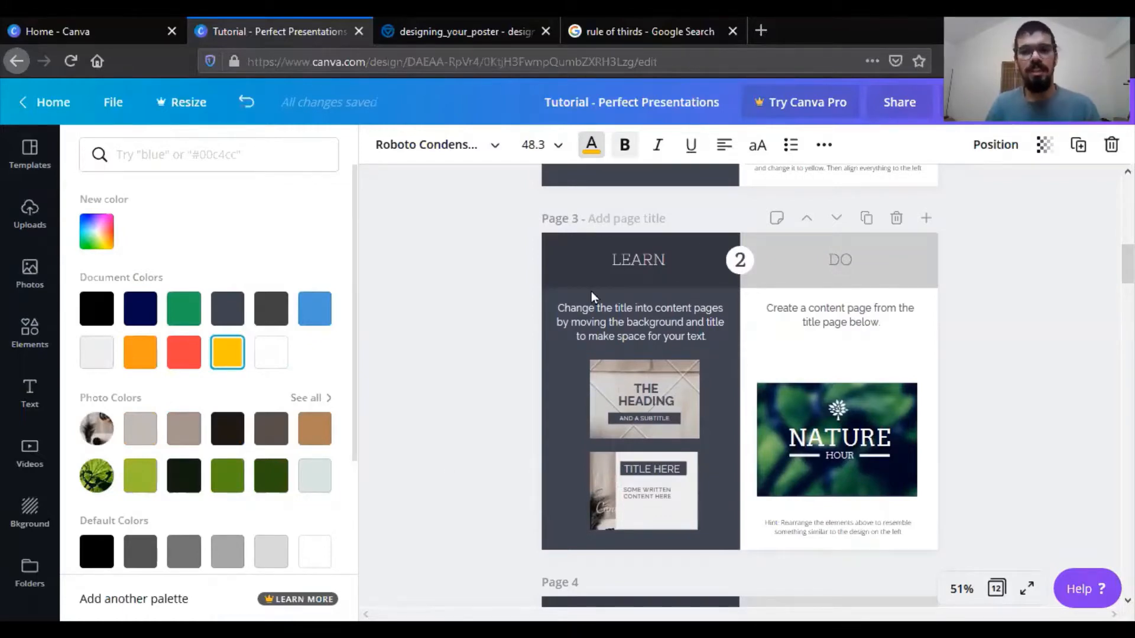
pyautogui.click(906, 406)
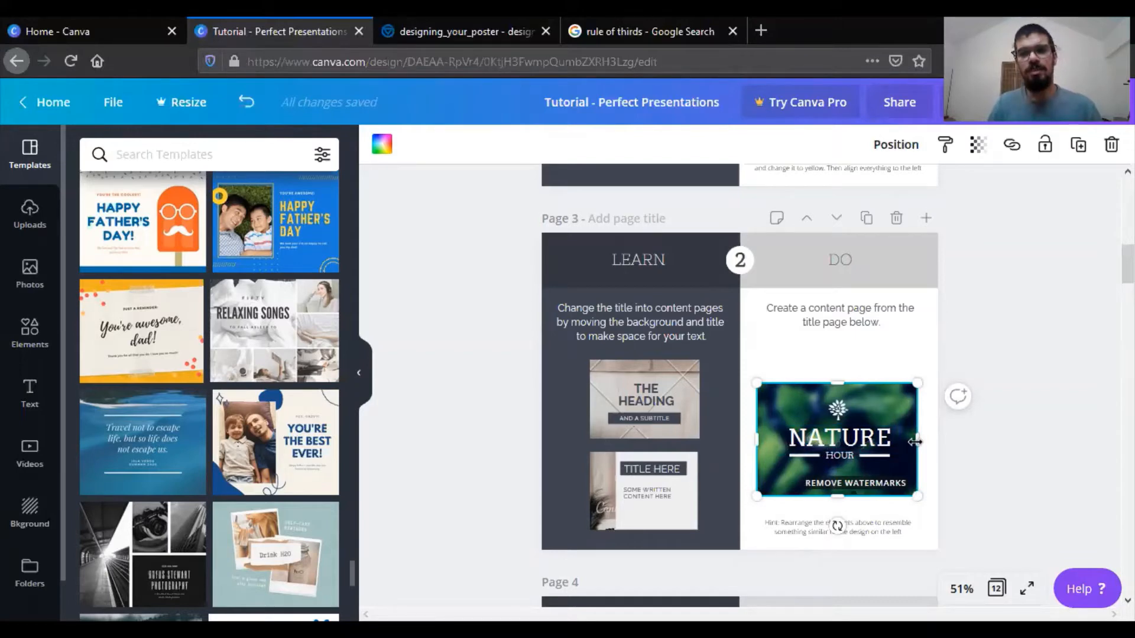
pyautogui.moveTo(915, 442); pyautogui.dragTo(781, 451)
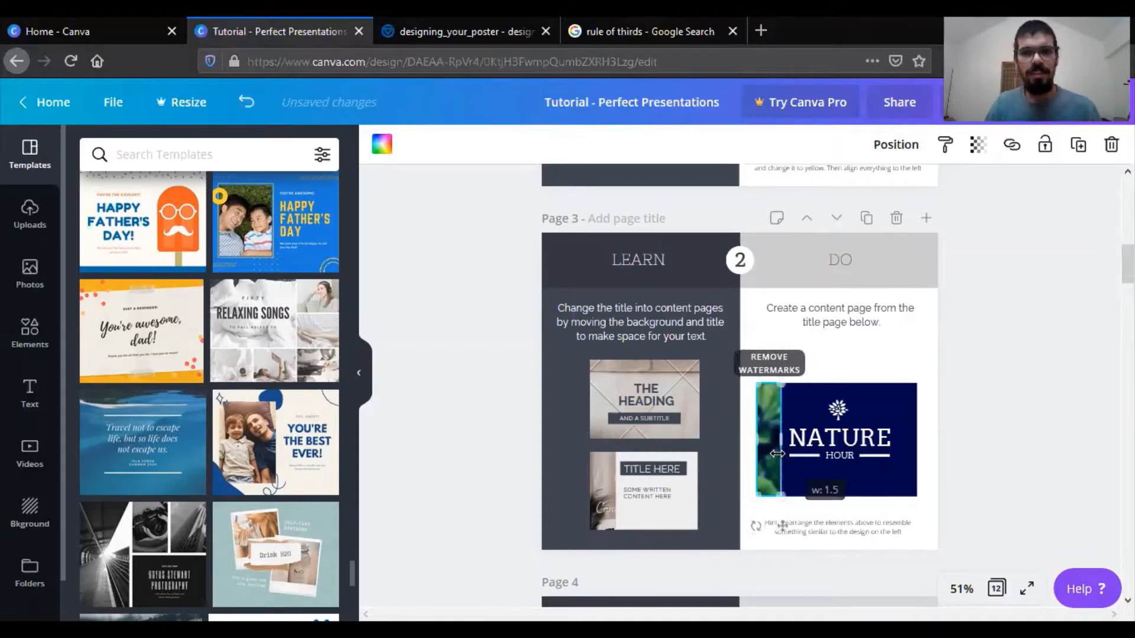
pyautogui.click(757, 325)
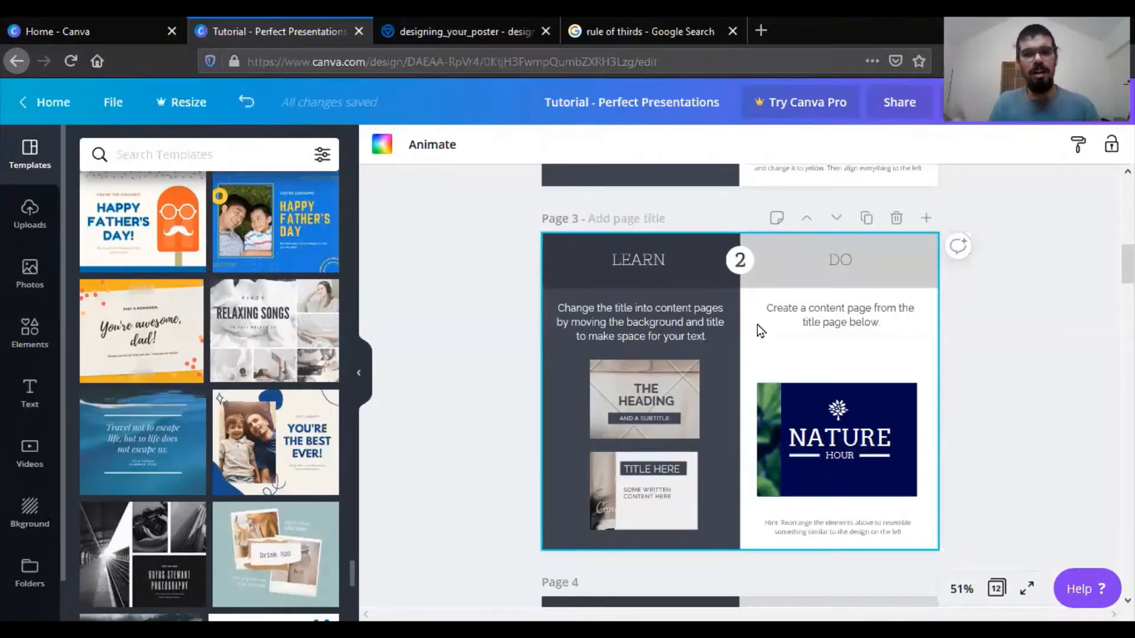
pyautogui.click(1029, 459)
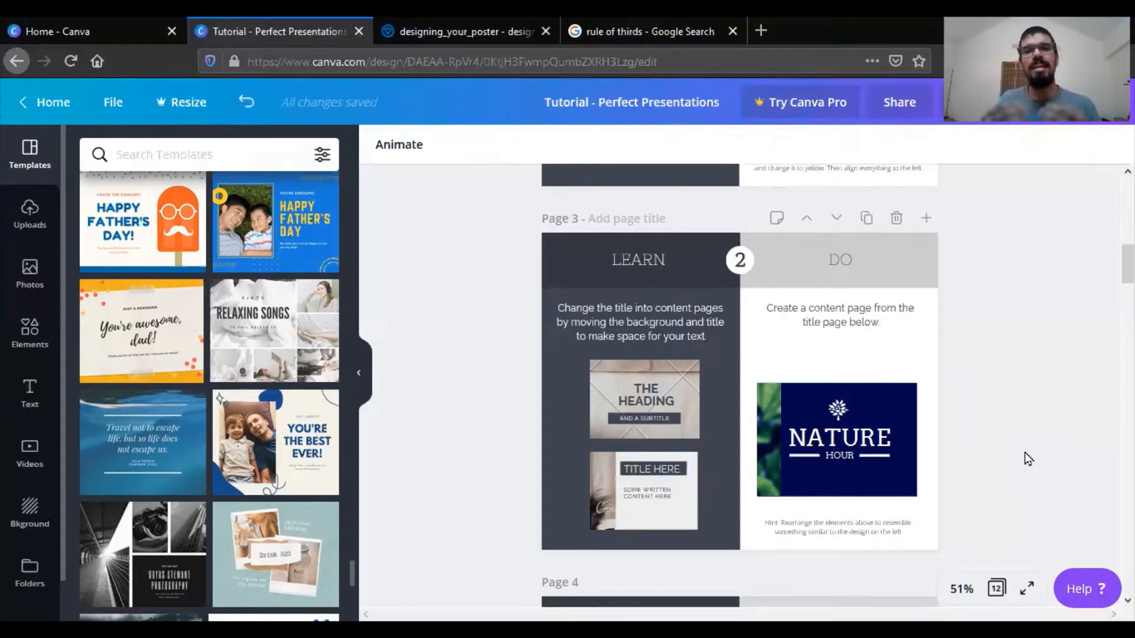
# - Move the "QUESTIONS" heading on page 4 to the right, clear of the photo's edge
pyautogui.scroll(-1, 1029, 459)
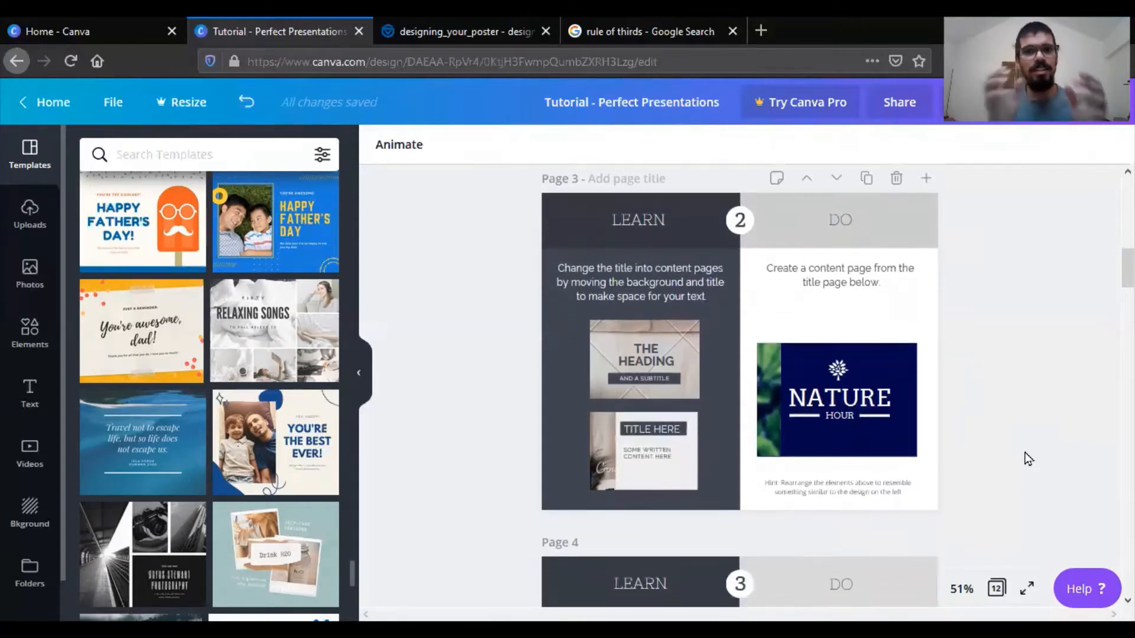
pyautogui.scroll(-5, 1028, 459)
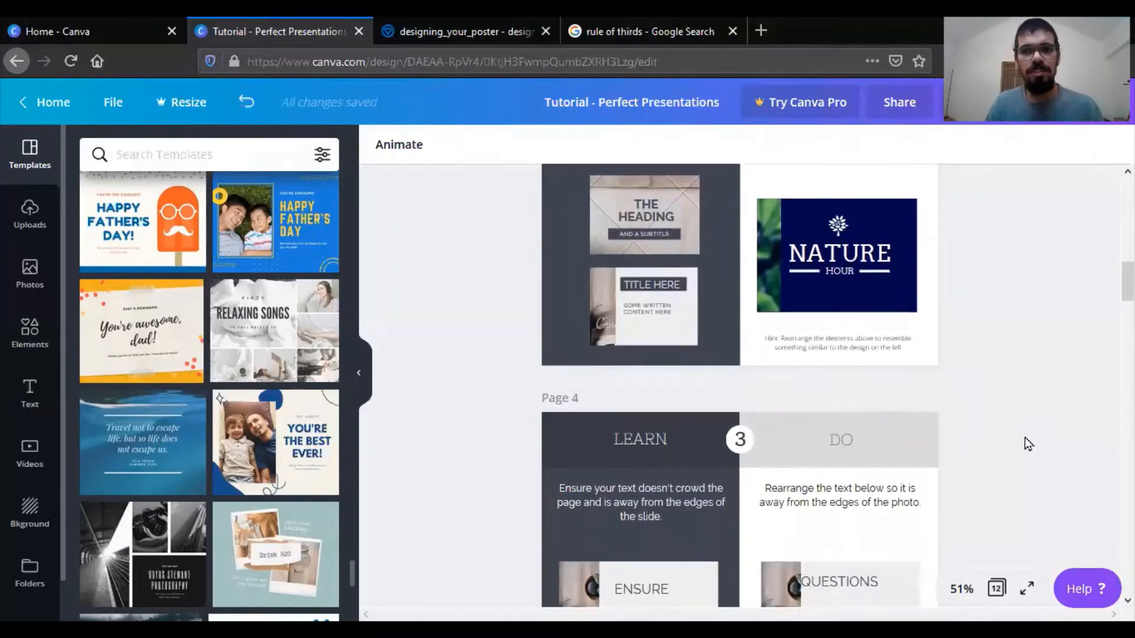
pyautogui.scroll(-3, 1026, 437)
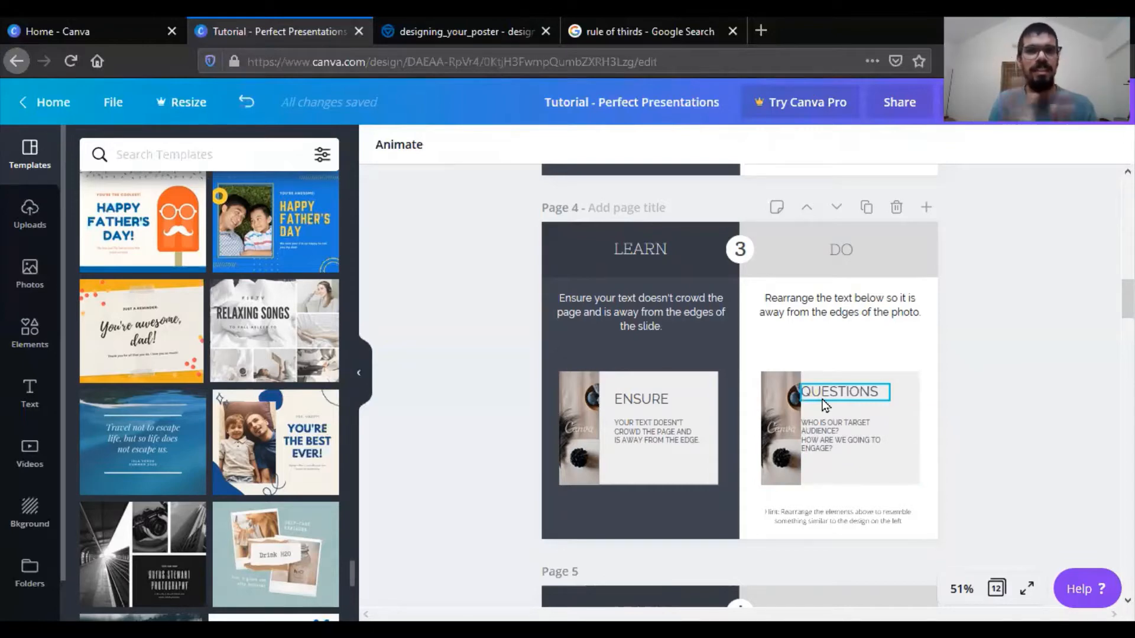
pyautogui.moveTo(837, 393); pyautogui.dragTo(879, 391)
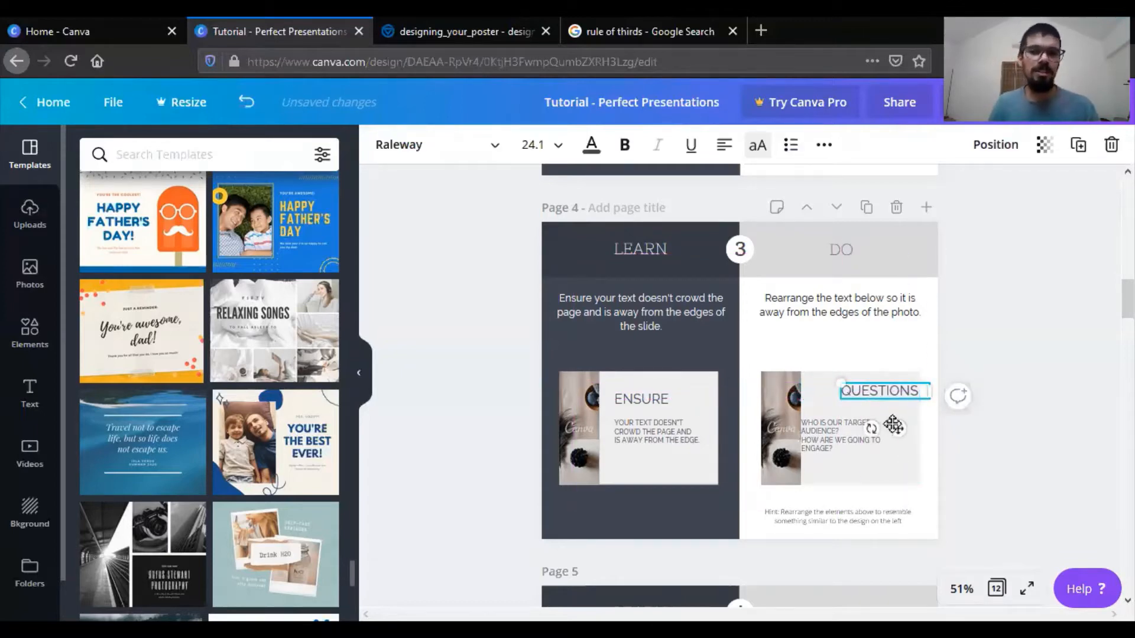
pyautogui.moveTo(871, 392); pyautogui.dragTo(846, 392)
pyautogui.click(790, 350)
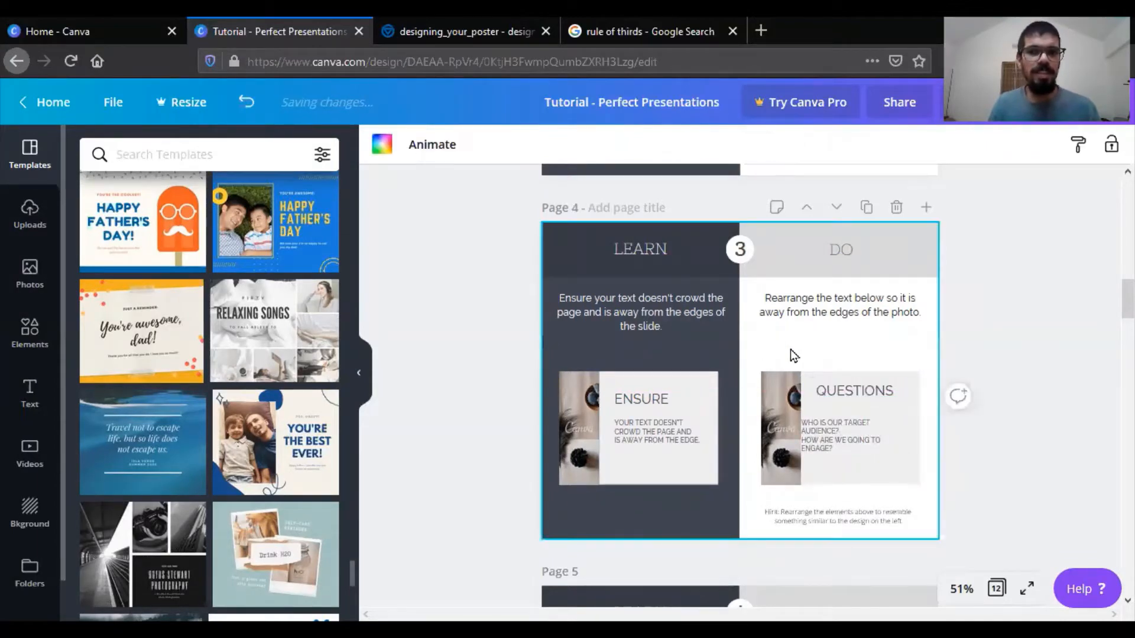
# - Shift page 4's body text right to line up with the "QUESTIONS" heading, and lower the heading slightly to match the example
pyautogui.click(822, 443)
pyautogui.moveTo(821, 443); pyautogui.dragTo(839, 448)
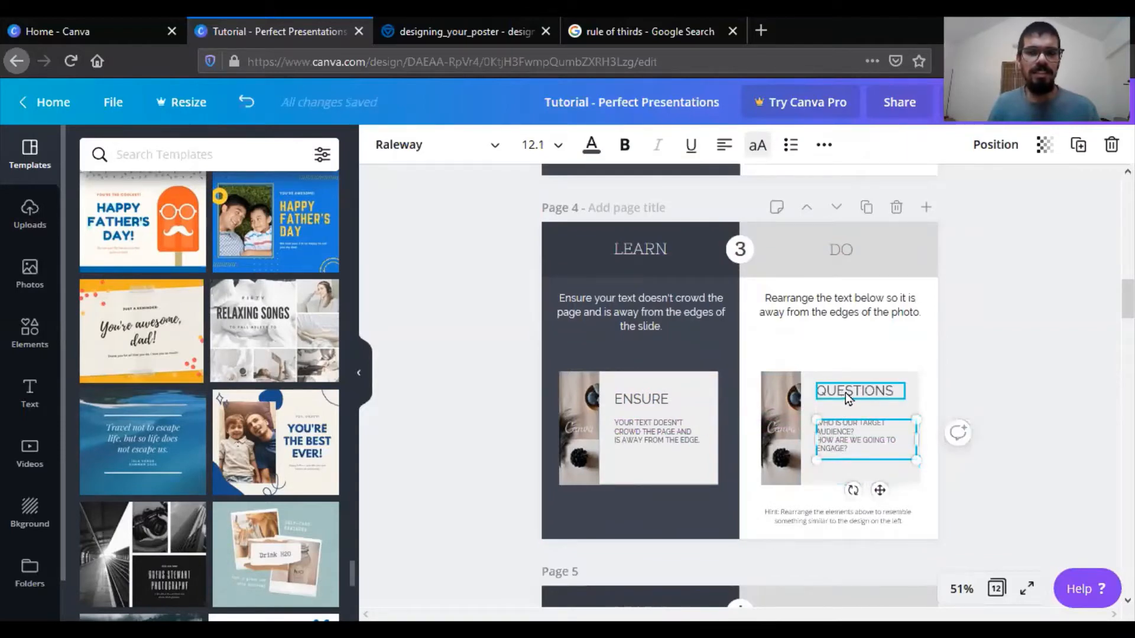
pyautogui.click(845, 393)
pyautogui.moveTo(845, 393); pyautogui.dragTo(848, 401)
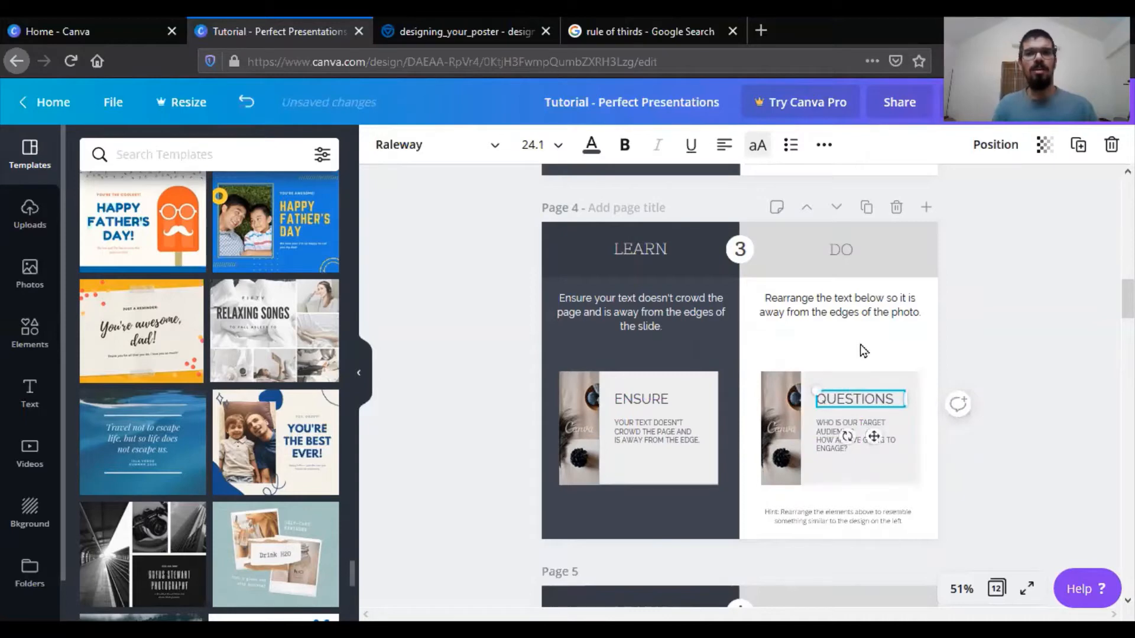
pyautogui.click(862, 353)
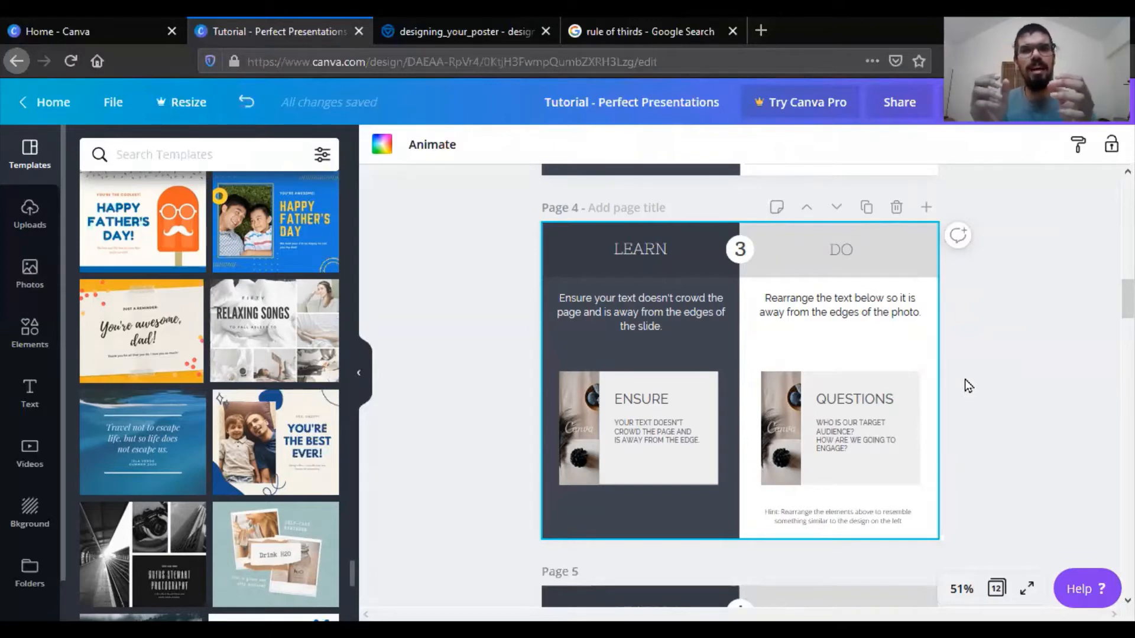
# - Enlarge the bullet text box under "ROAD AHEAD" on page 5 to a font size of 12.4
pyautogui.scroll(-5, 965, 380)
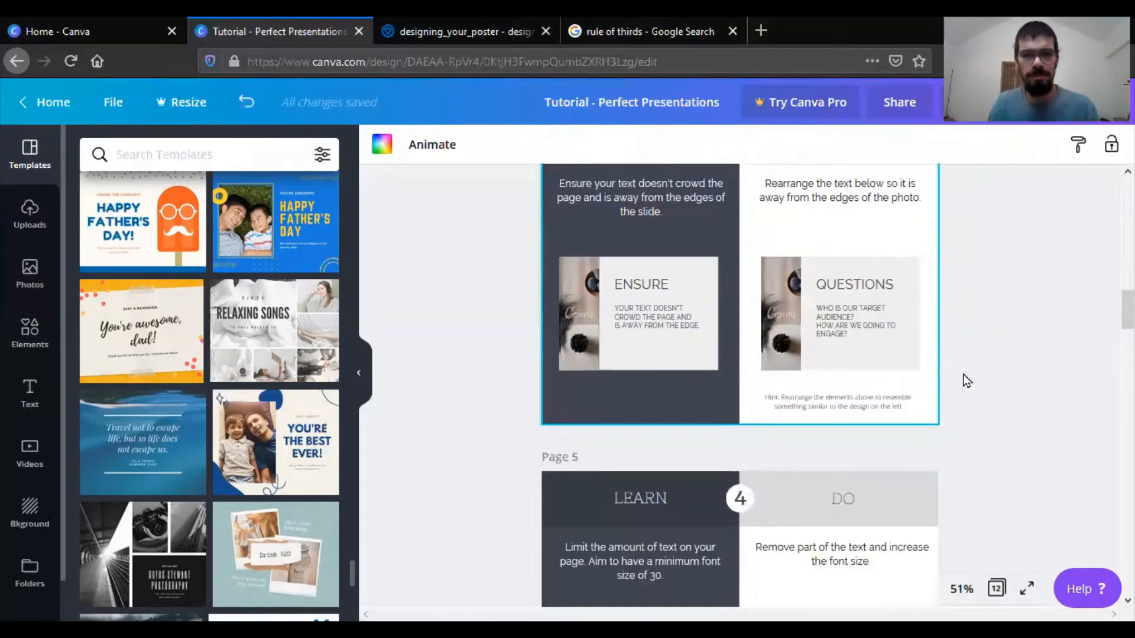
pyautogui.scroll(-2, 967, 360)
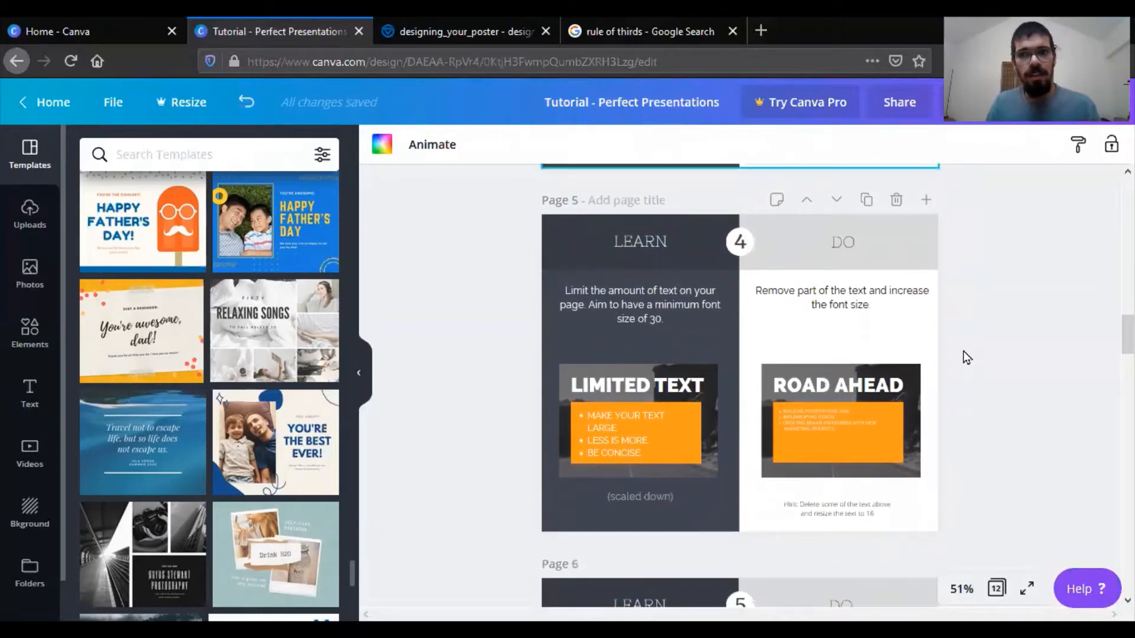
pyautogui.click(807, 431)
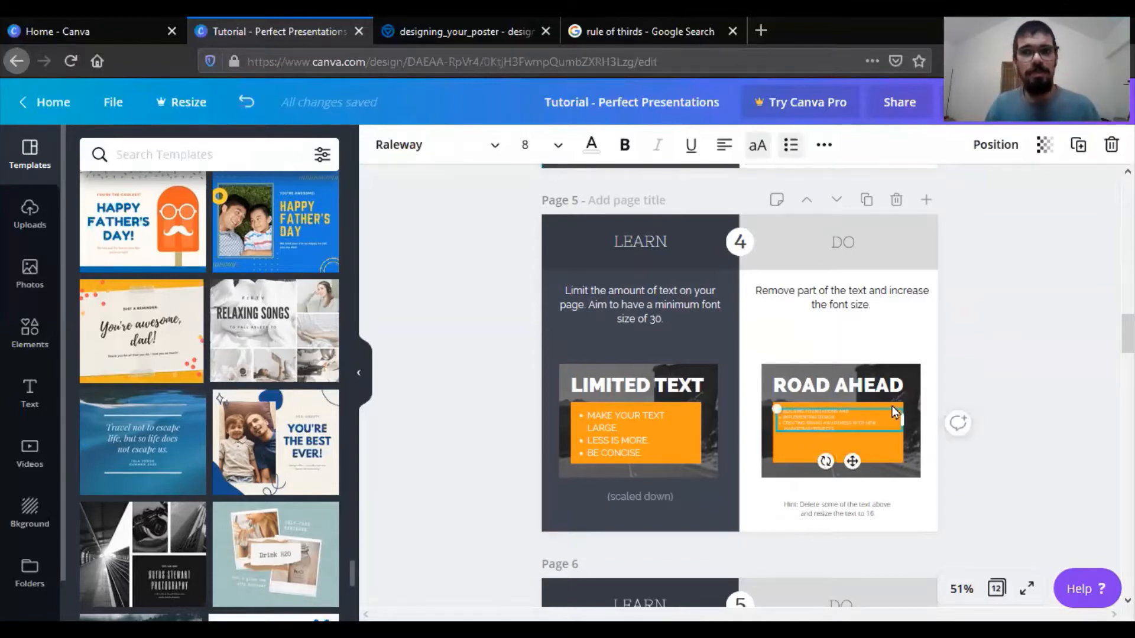
pyautogui.moveTo(903, 430); pyautogui.dragTo(965, 442)
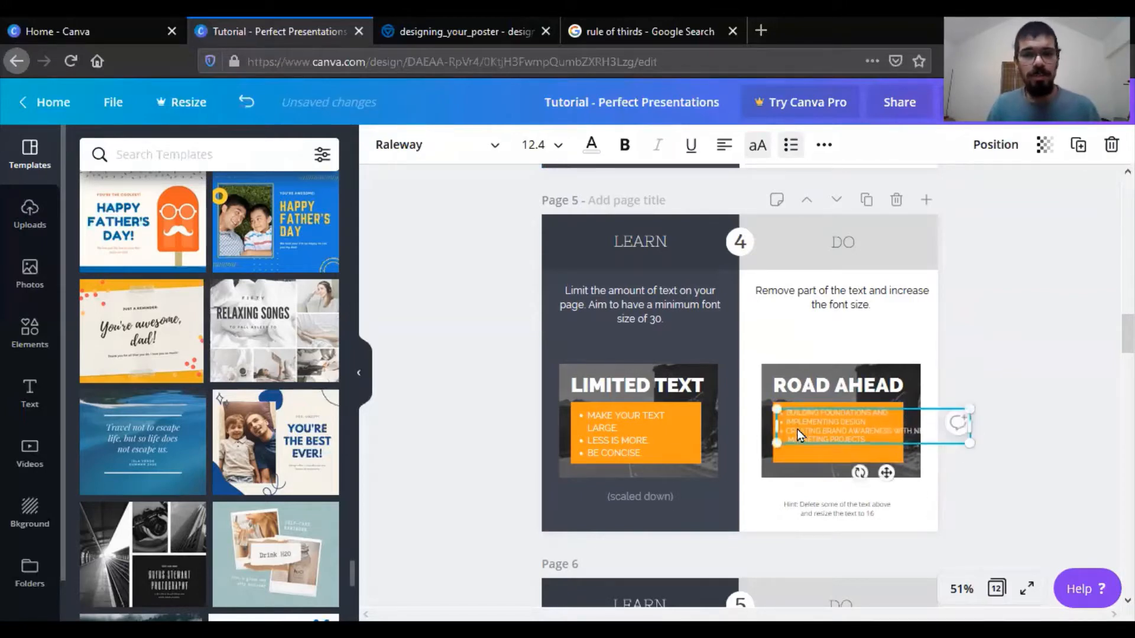
# - Insert line breaks after "AWARENESS" and "MARKETING" in the "ROAD AHEAD" bullet text, with "PROJECTS" starting its own line
pyautogui.doubleClick(865, 433)
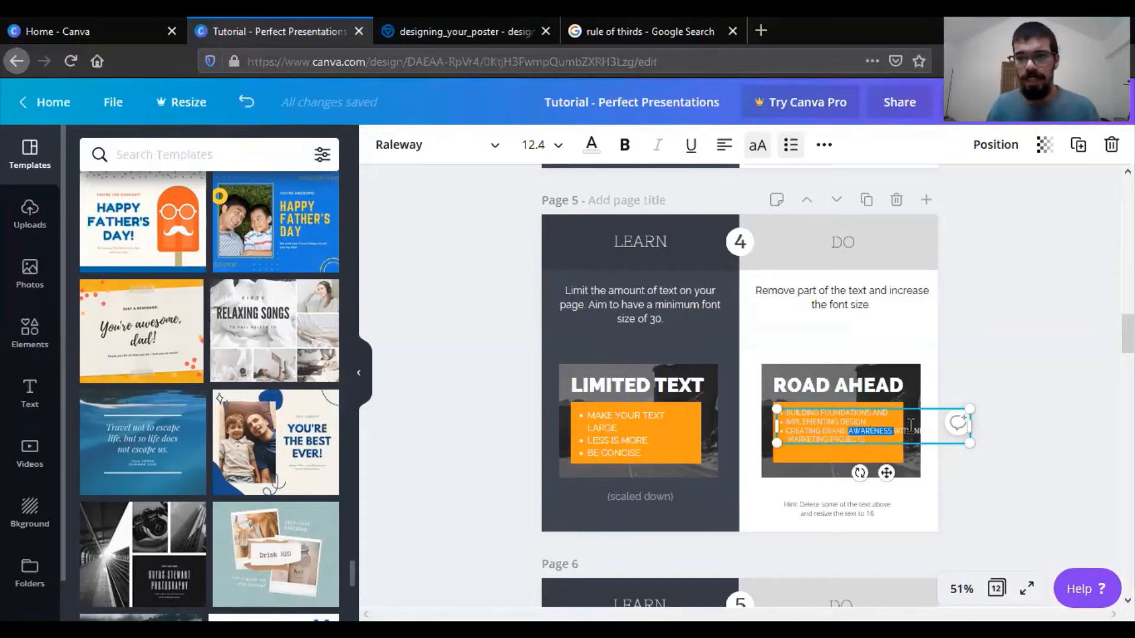
pyautogui.click(896, 429)
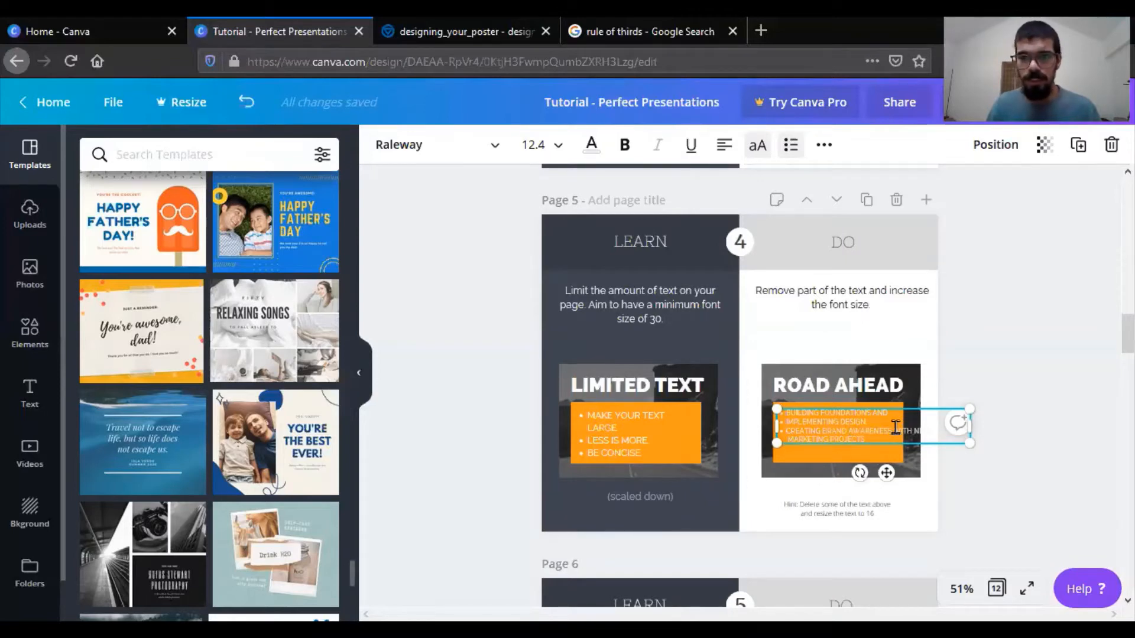
pyautogui.hotkey('shift', 'Return')
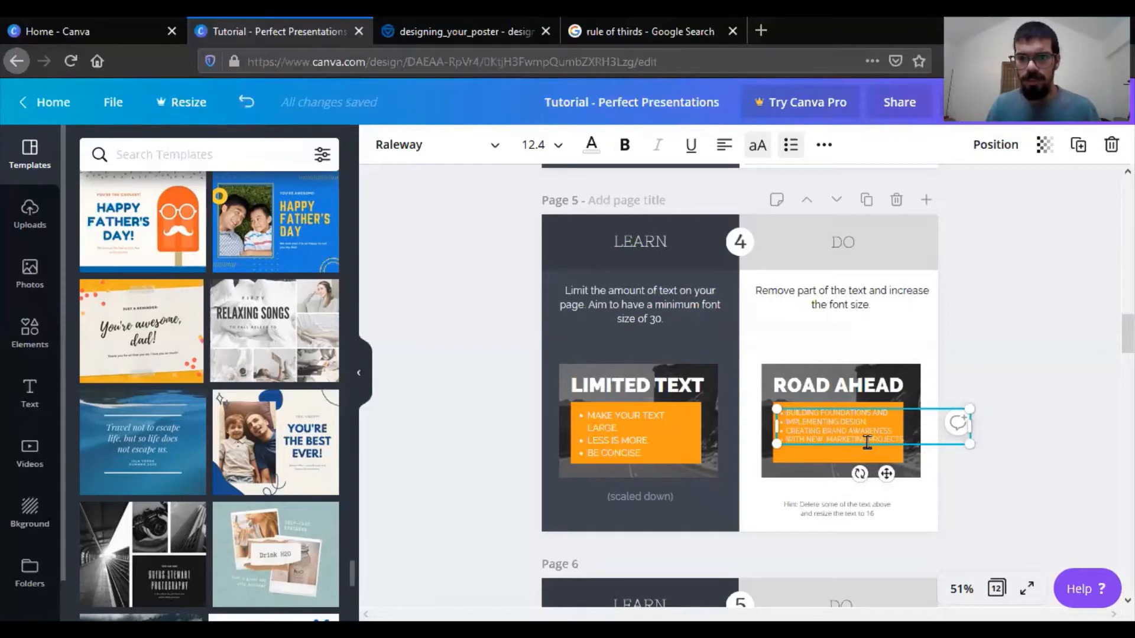
pyautogui.click(867, 443)
pyautogui.hotkey('shift', 'Return')
pyautogui.click(1043, 353)
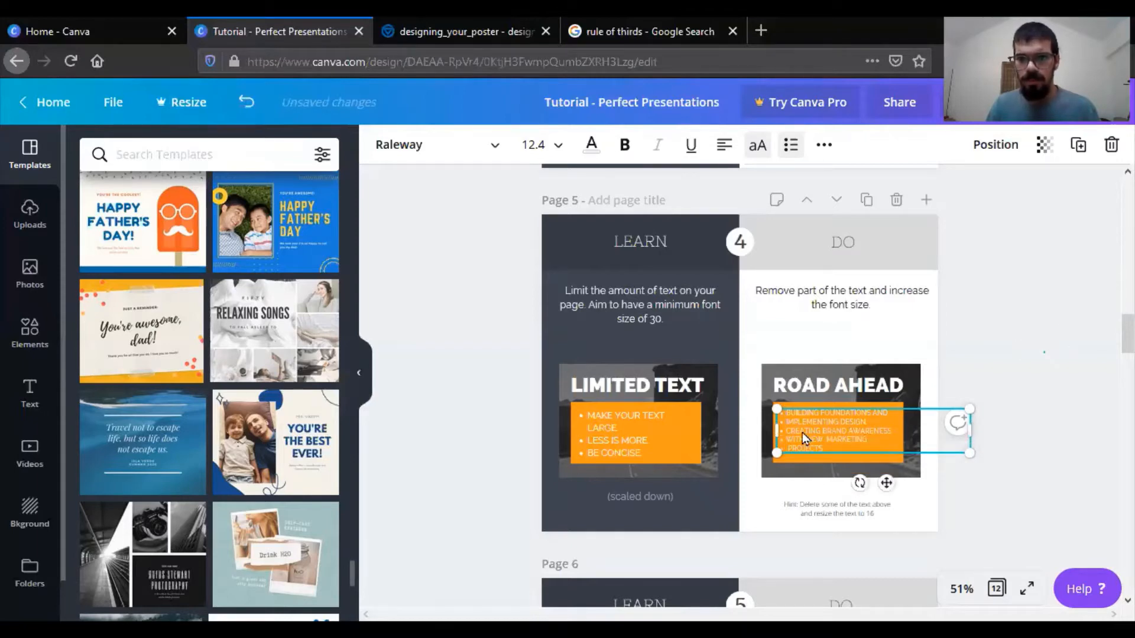
pyautogui.click(787, 450)
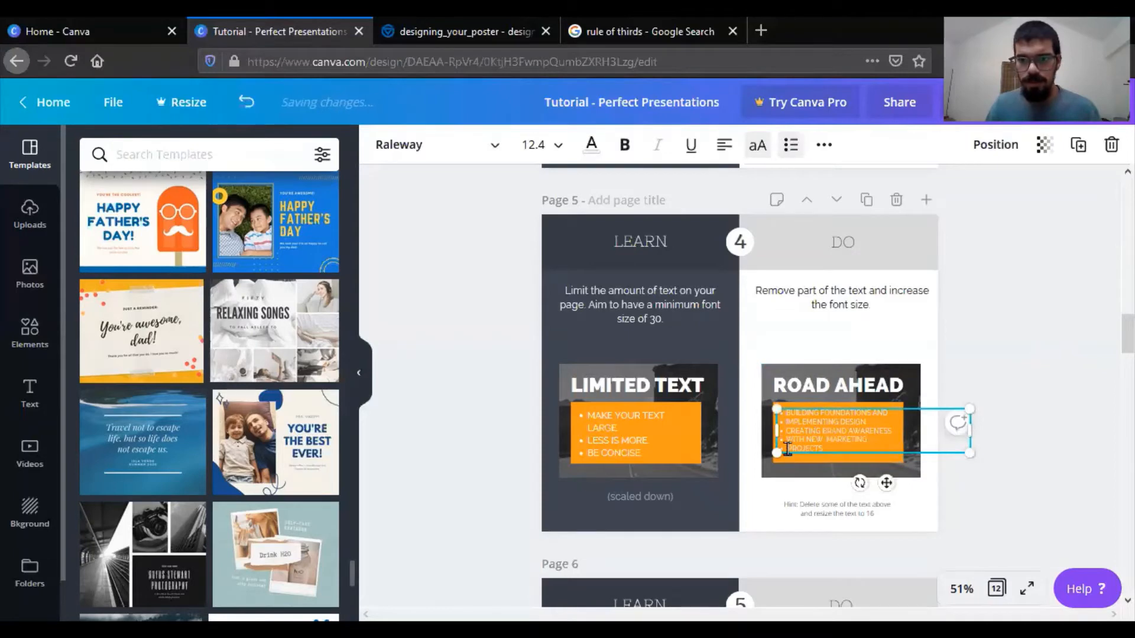
# - Remove the bullets from the "PROJECTS" and "WITH NEW MARKETING" lines in page 5's "ROAD AHEAD" list
pyautogui.press('BackSpace')
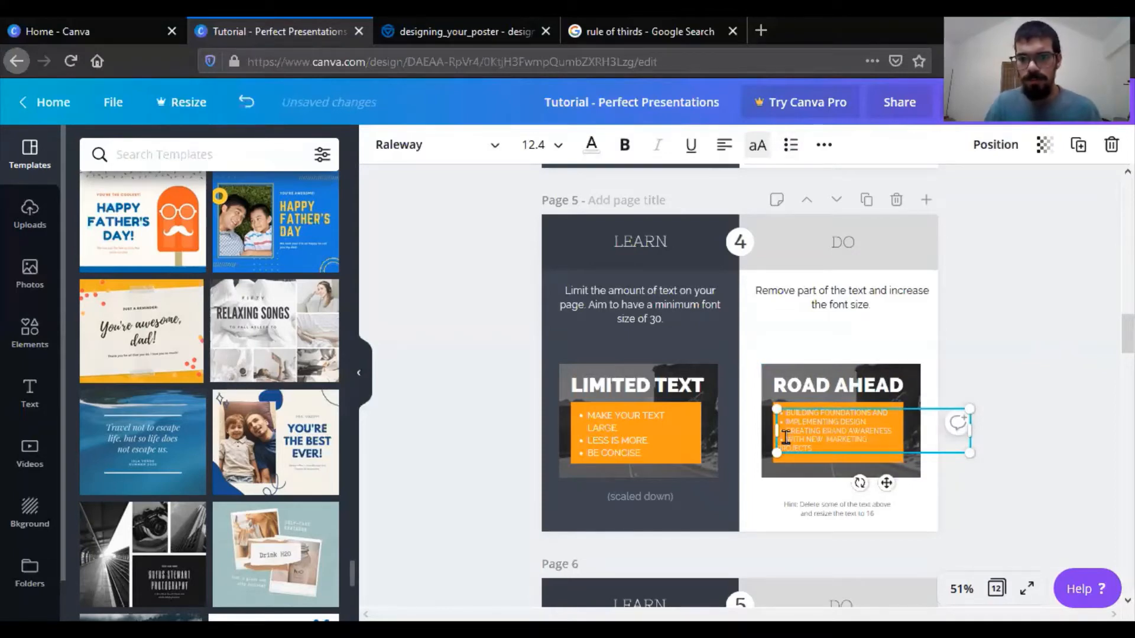
pyautogui.click(786, 438)
pyautogui.press('Delete')
pyautogui.press('Delete')
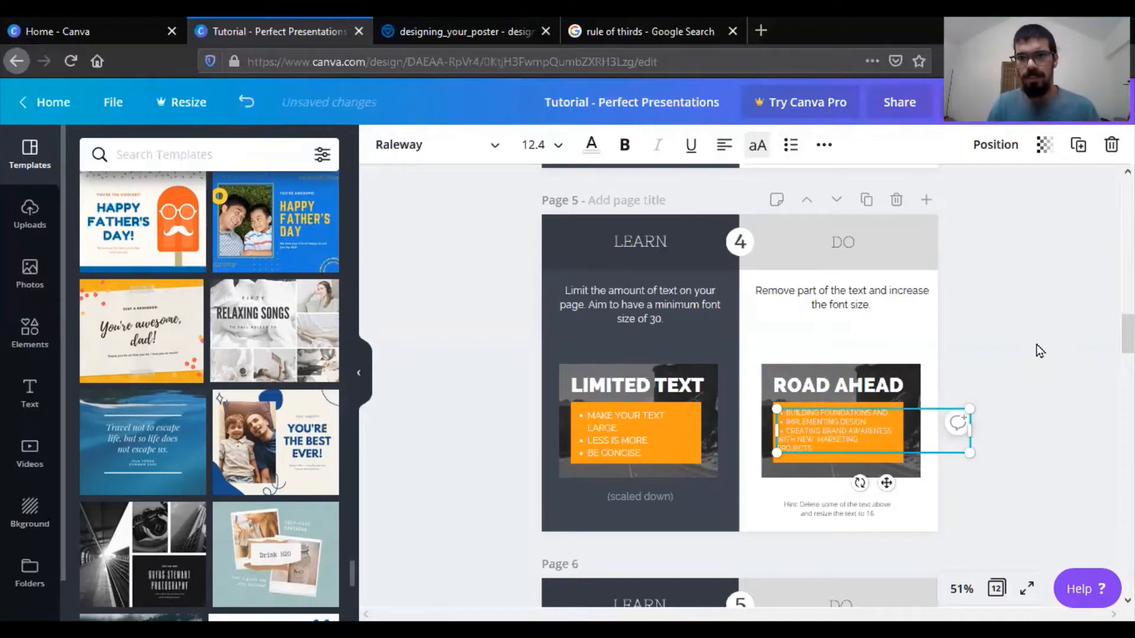
pyautogui.click(944, 397)
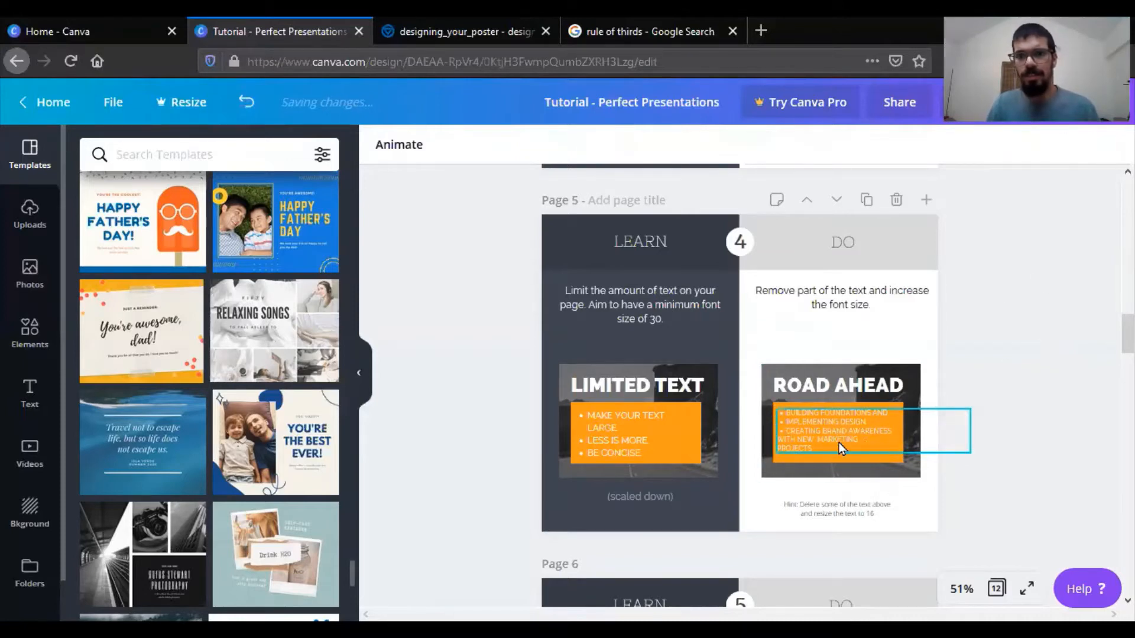
# - Indent the "WITH NEW MARKETING" and "PROJECTS" lines with spaces so they align with the bulleted text above
pyautogui.click(789, 443)
pyautogui.click(790, 442)
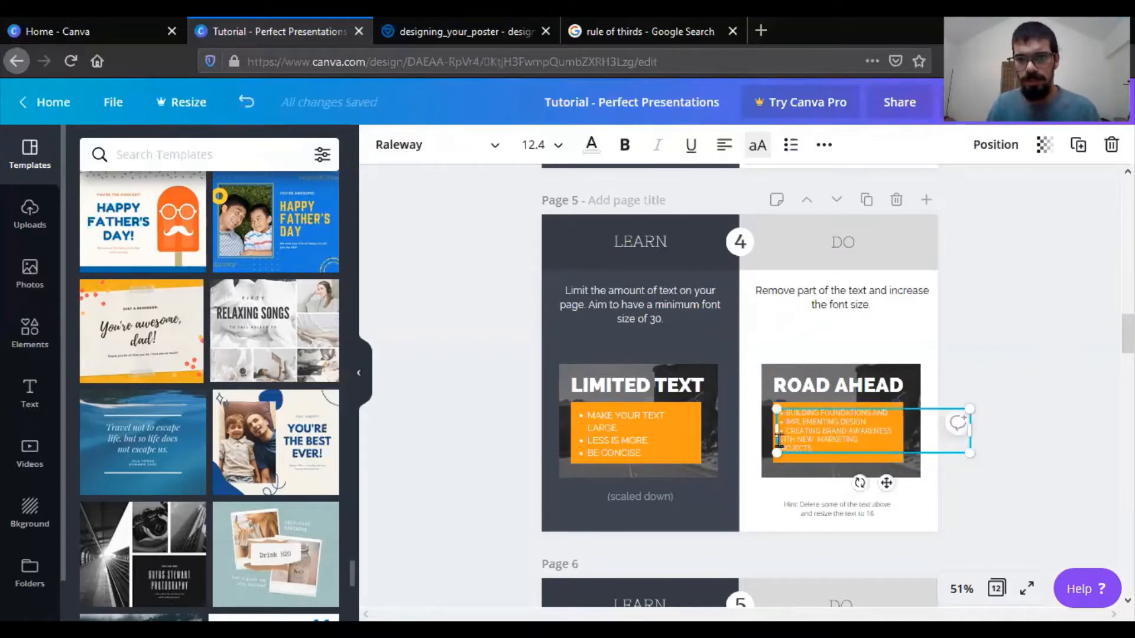
pyautogui.click(780, 441)
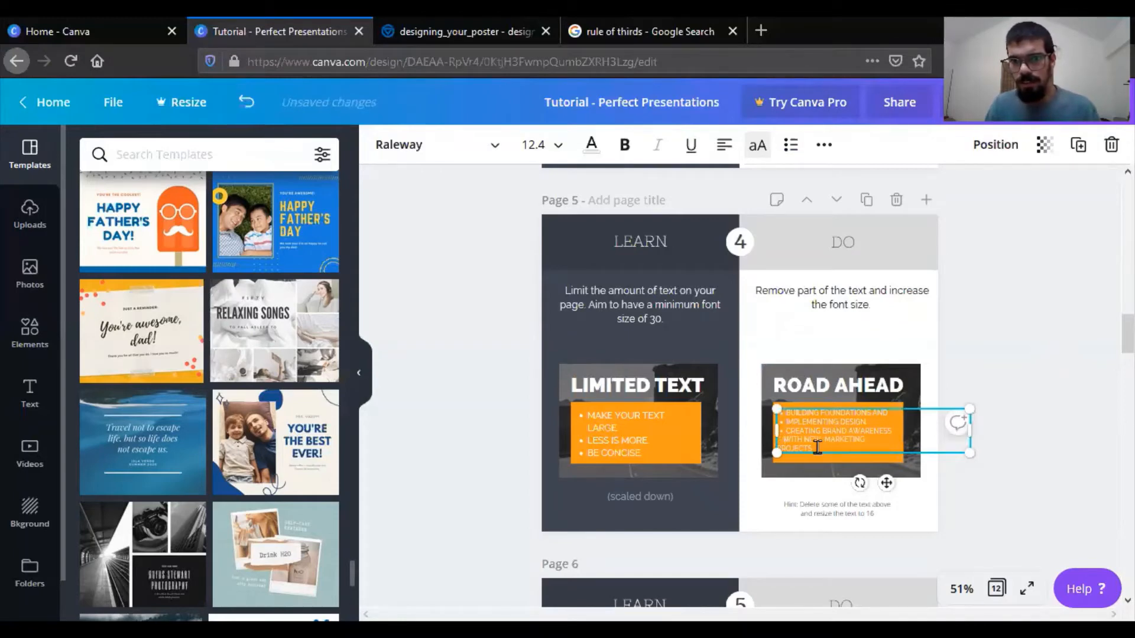
pyautogui.click(779, 448)
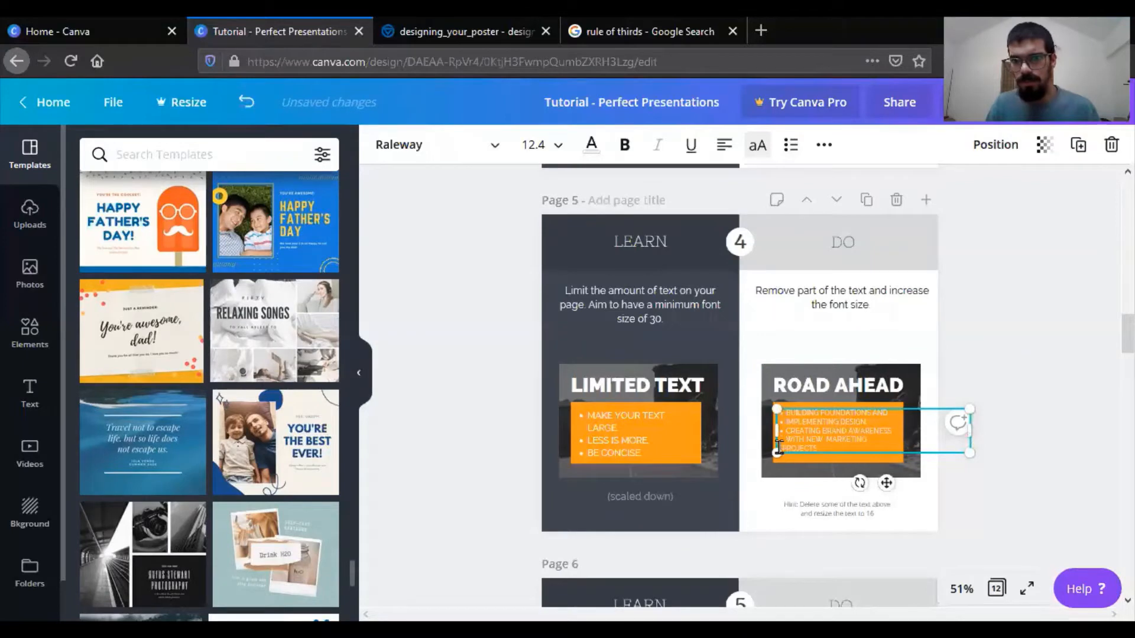
pyautogui.click(1064, 368)
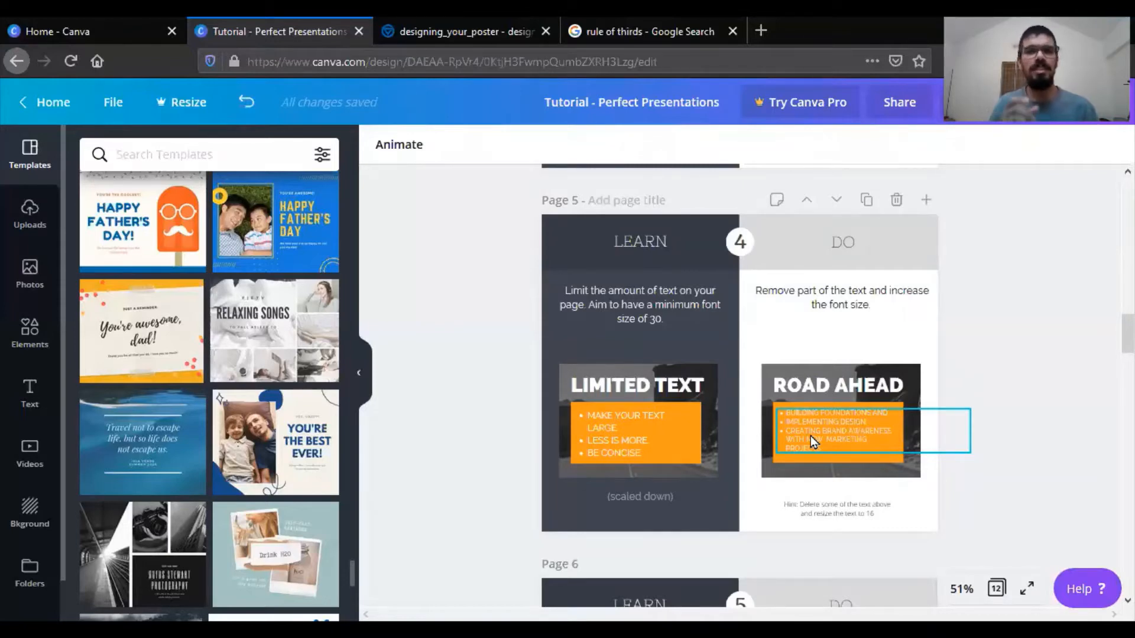
pyautogui.click(1001, 415)
# - Examine page 6's exercise on splitting information into two slides, and check what the Resize feature offers
pyautogui.scroll(-3, 1001, 414)
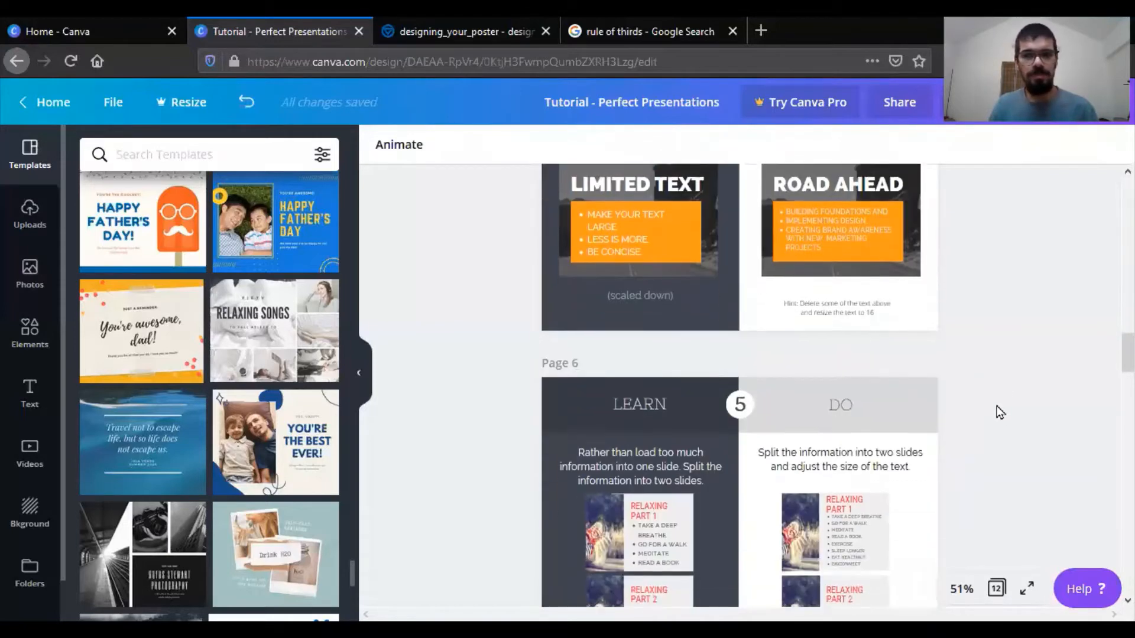
pyautogui.scroll(-1, 999, 412)
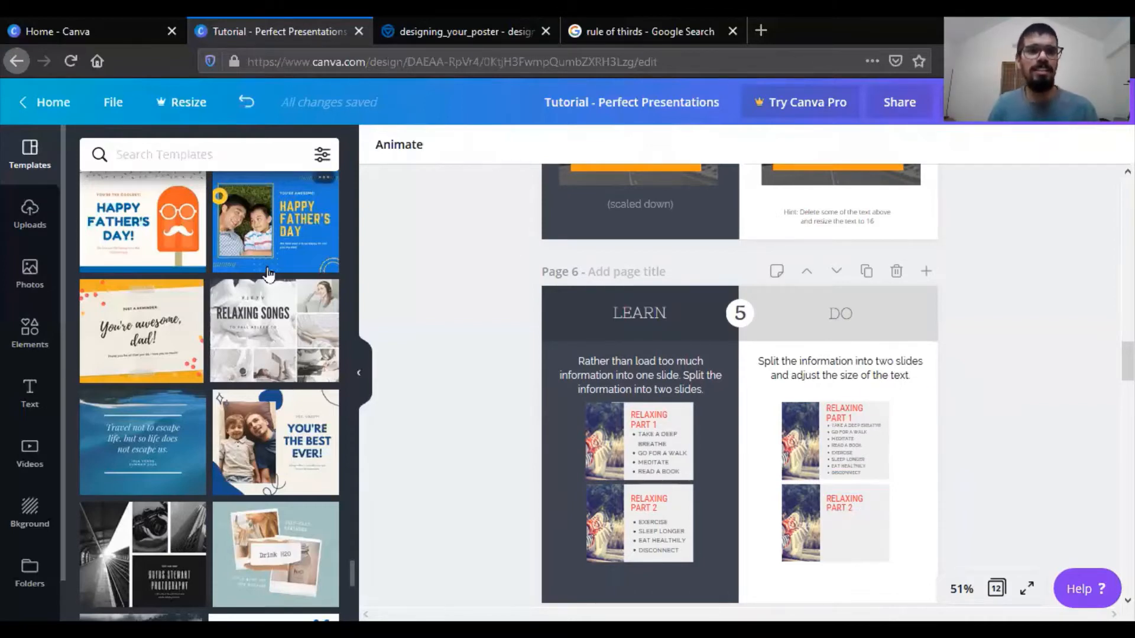
pyautogui.click(187, 101)
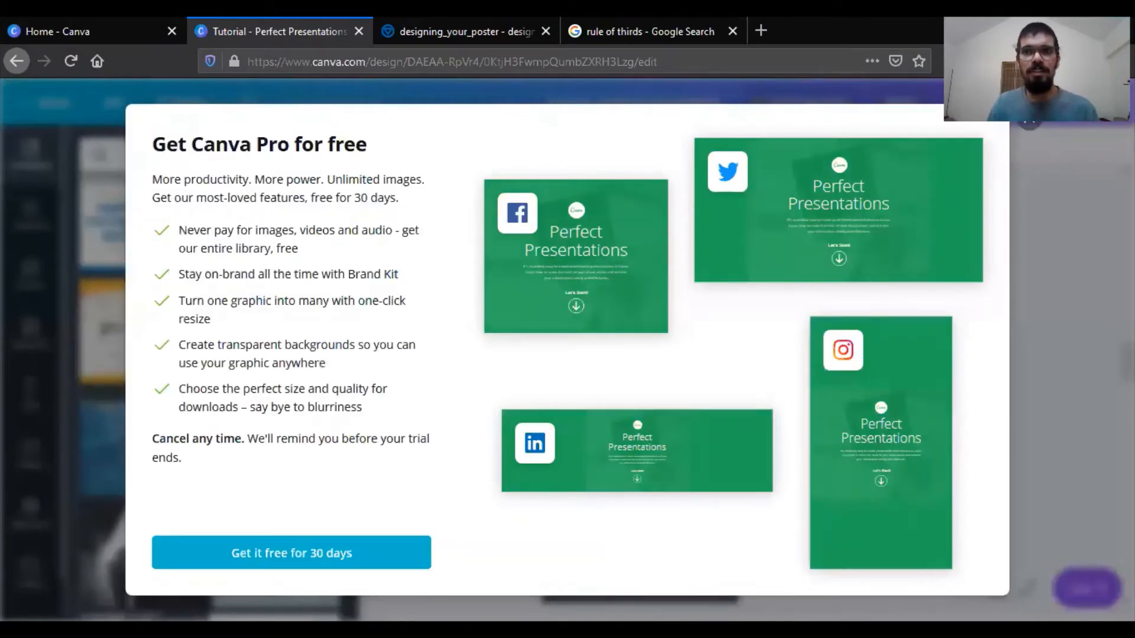
pyautogui.click(1018, 130)
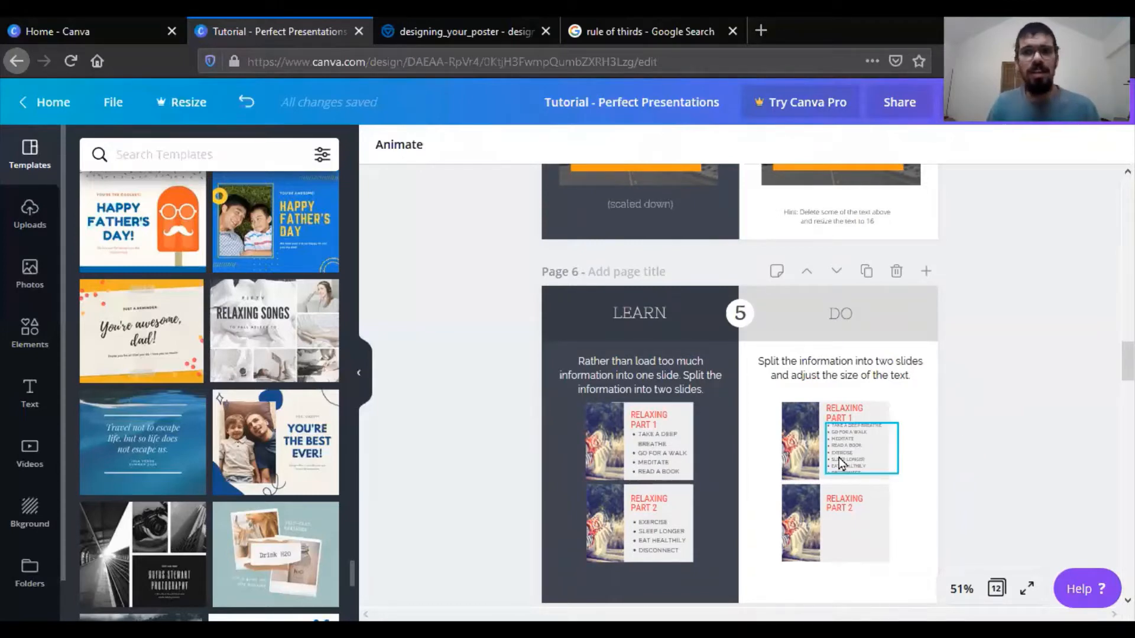
# - Create a new blank Poster design from the Canva home page
pyautogui.click(107, 19)
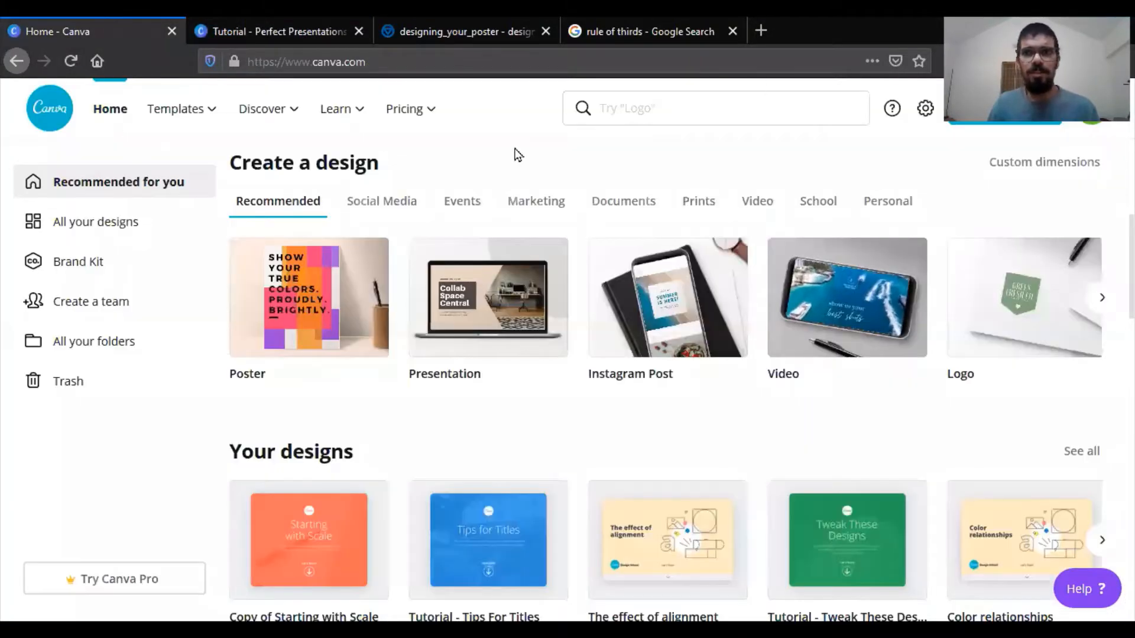
pyautogui.click(1005, 109)
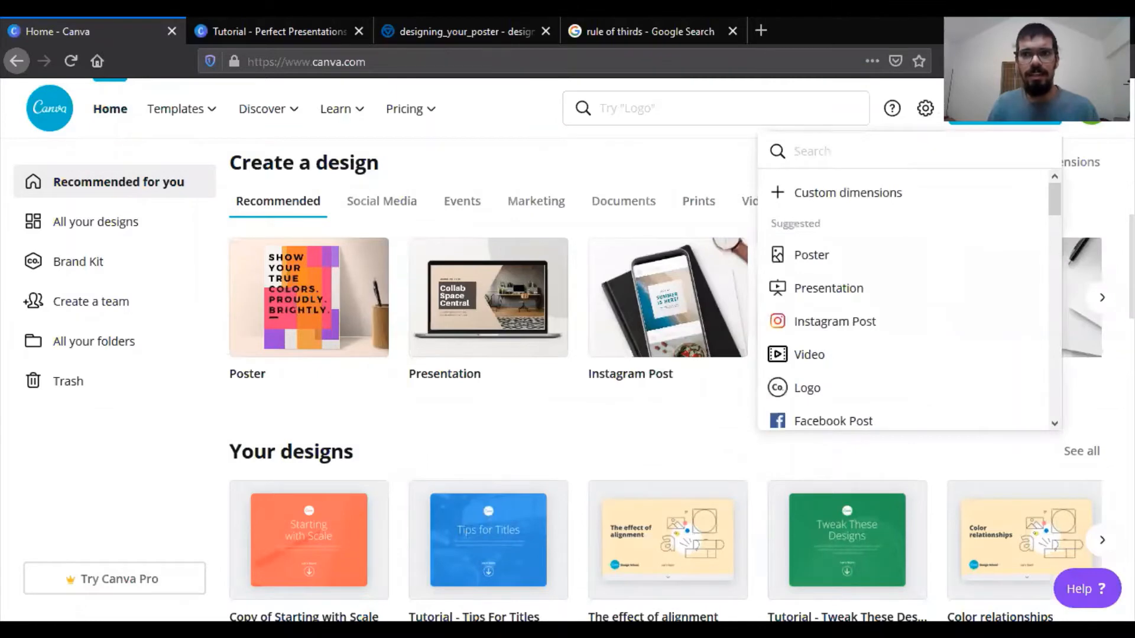
pyautogui.click(805, 258)
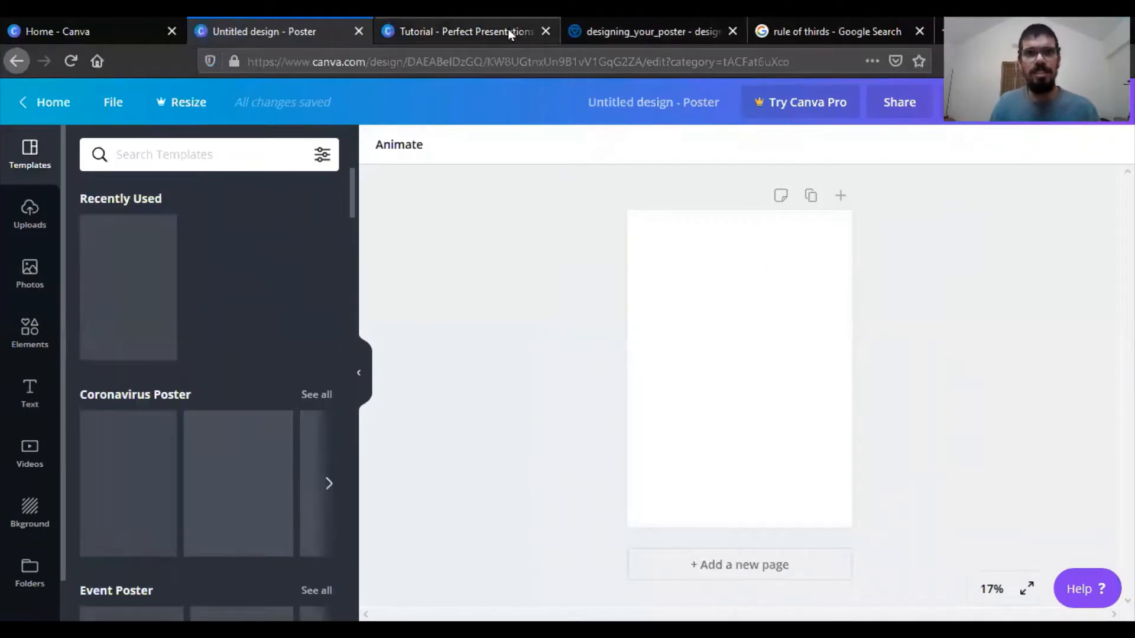
# - Copy the whole "RELAXING PART 1" practice slide from page 6 of the tutorial into the blank poster
pyautogui.click(407, 19)
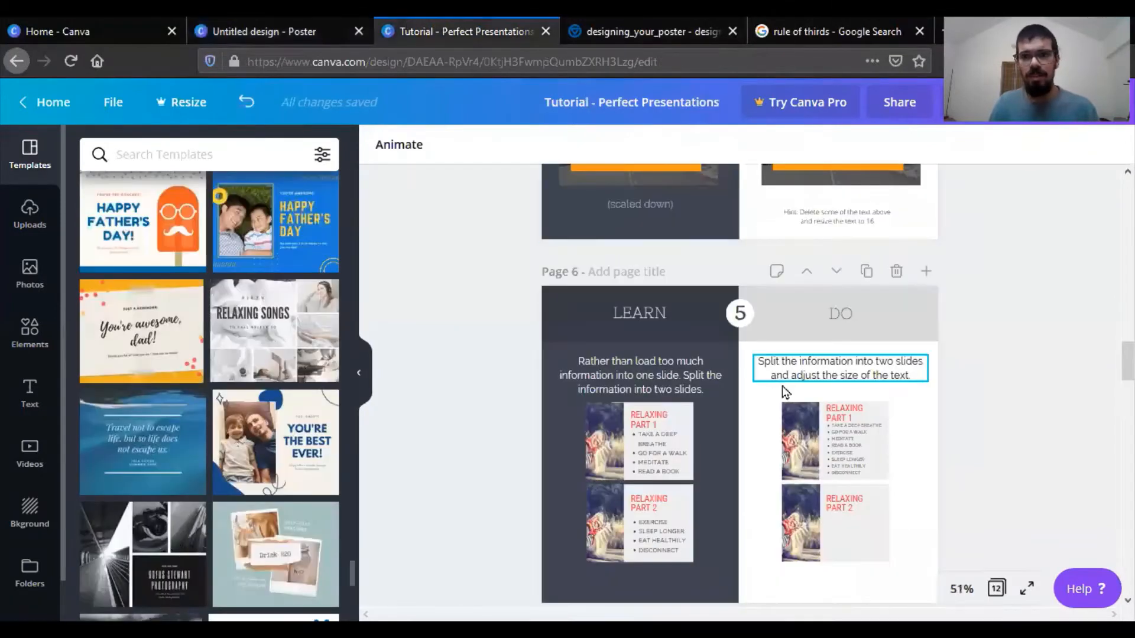
pyautogui.click(863, 451)
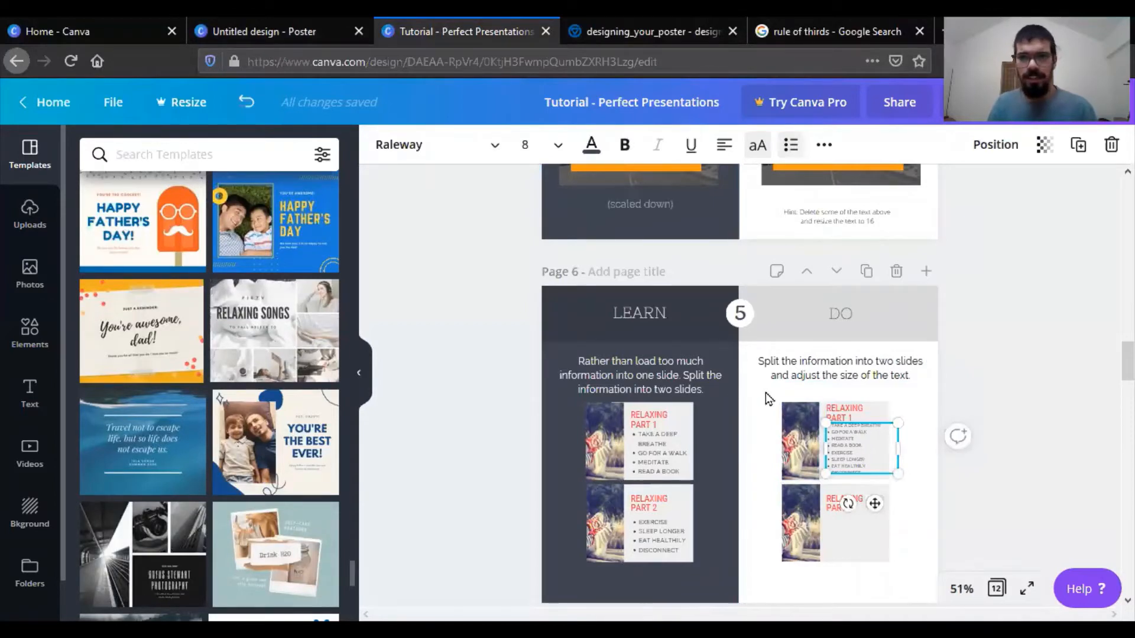
pyautogui.moveTo(765, 392); pyautogui.dragTo(927, 478)
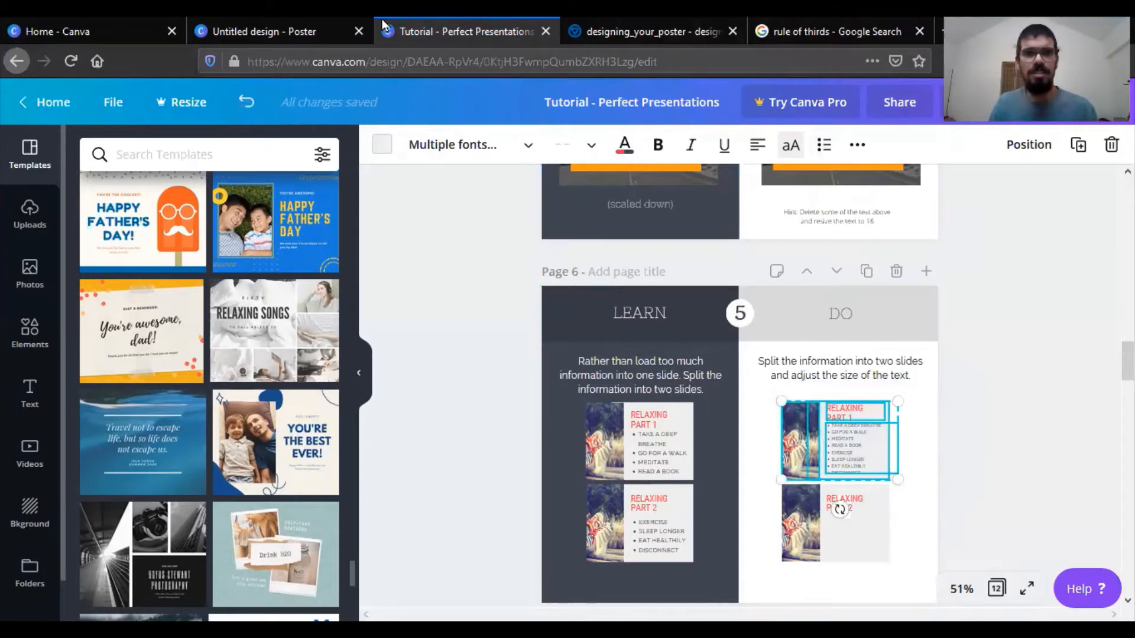
pyautogui.click(330, 24)
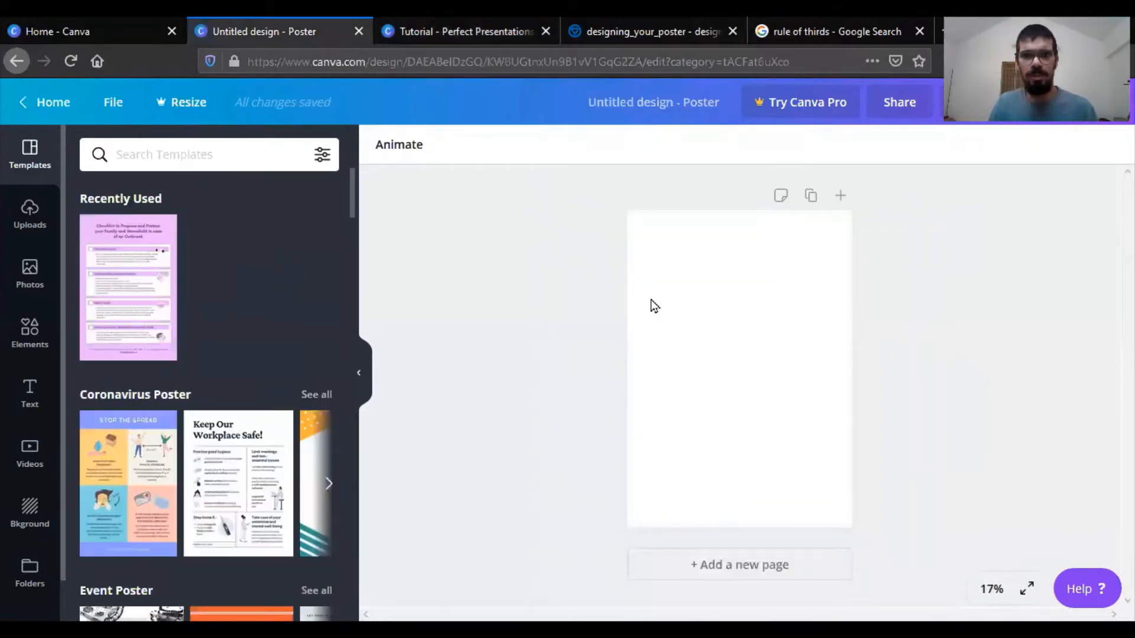
pyautogui.click(716, 330)
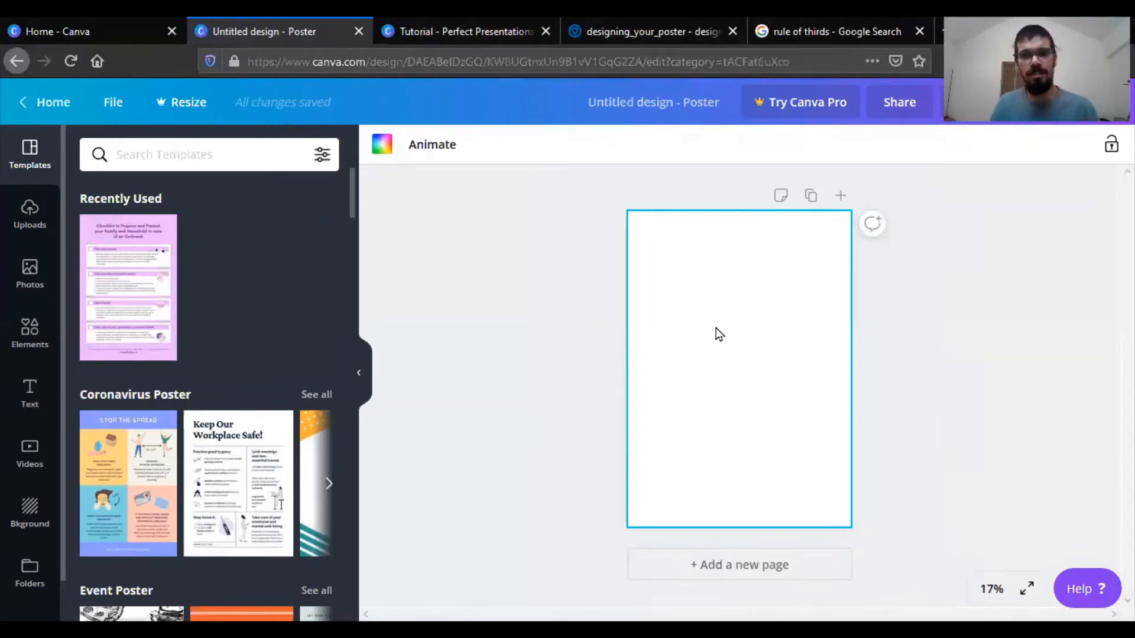
pyautogui.hotkey('ctrl', 'v')
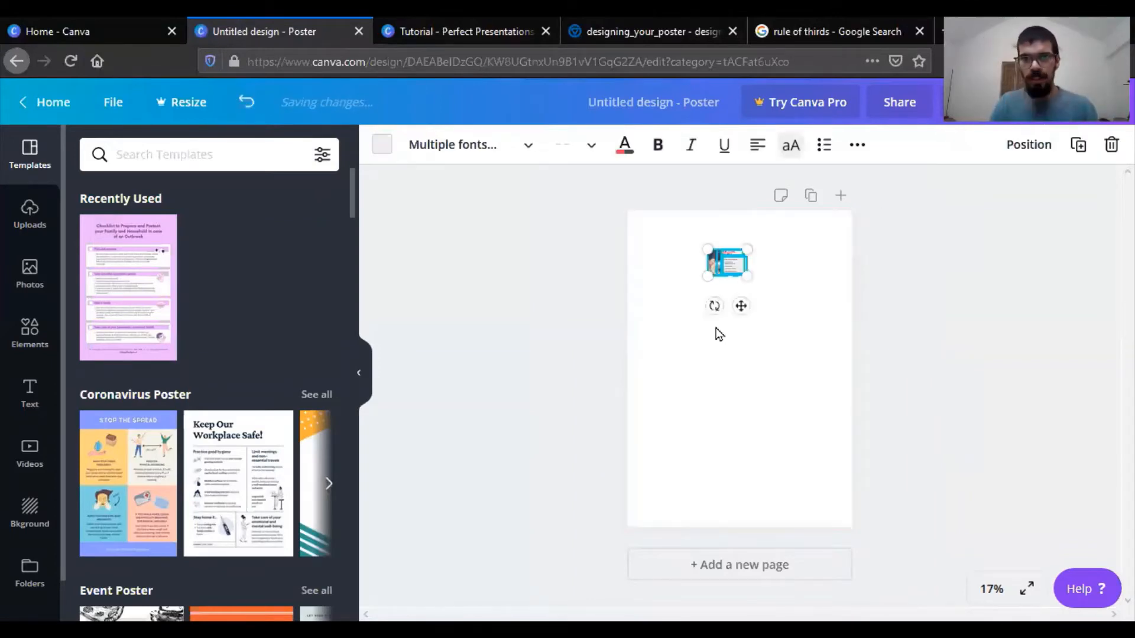
# - Enlarge the pasted slide to slightly more than the poster's width and align its photo with the page's left edge
pyautogui.moveTo(744, 277); pyautogui.dragTo(964, 454)
pyautogui.moveTo(755, 311); pyautogui.dragTo(669, 317)
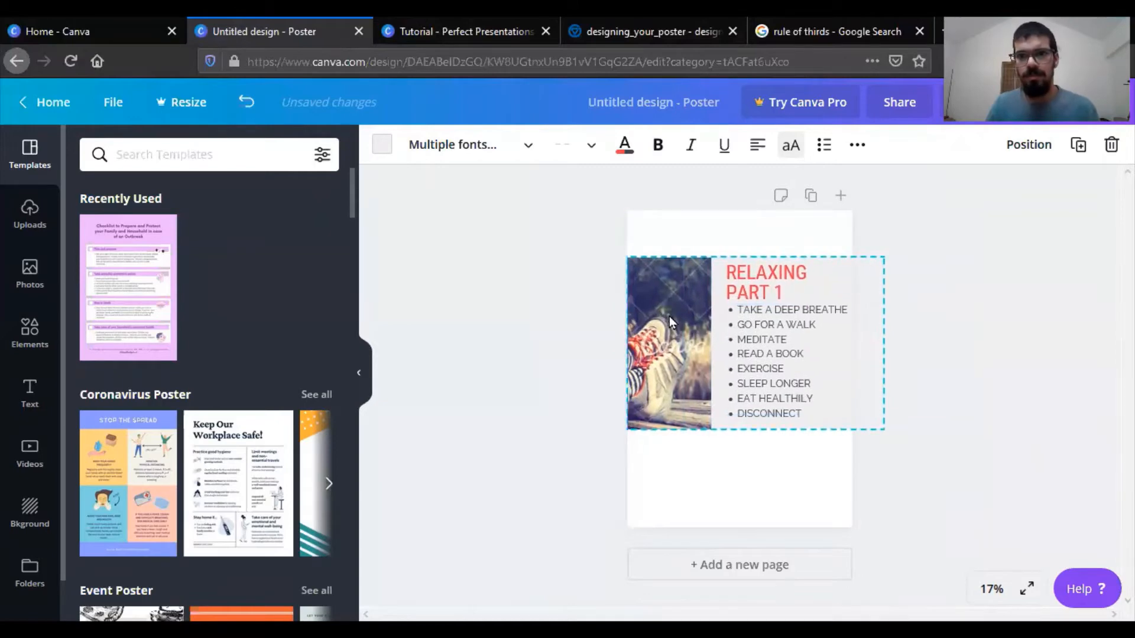
pyautogui.click(1003, 386)
pyautogui.moveTo(1004, 388); pyautogui.dragTo(832, 371)
pyautogui.click(960, 378)
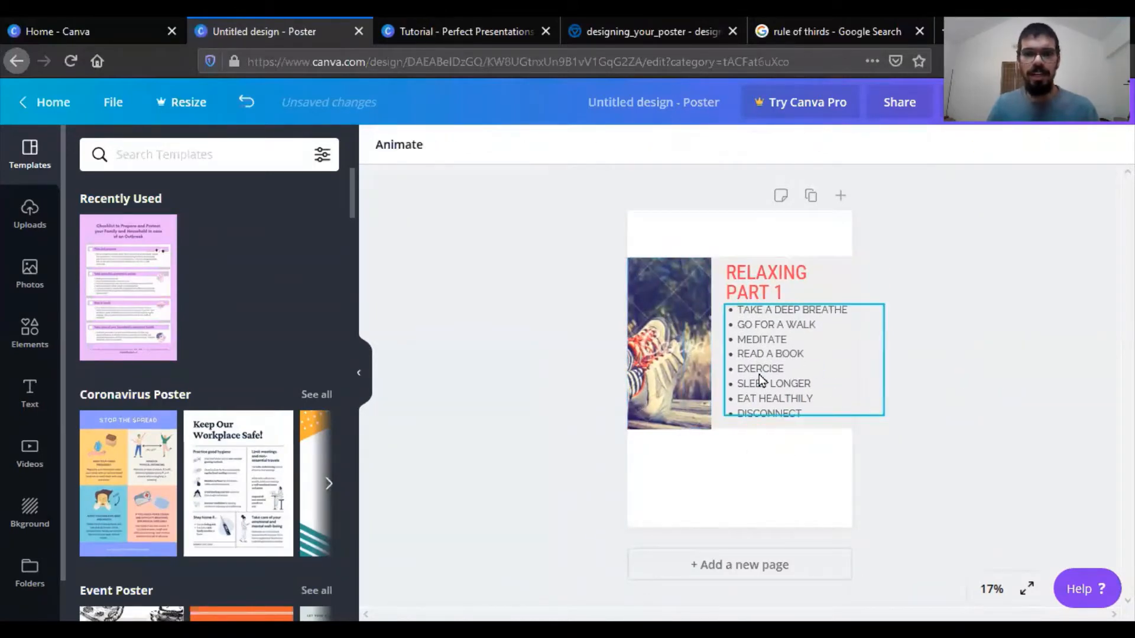
# - Move the bullet list down to the poster's lower half and delete the gray background rectangle
pyautogui.click(759, 374)
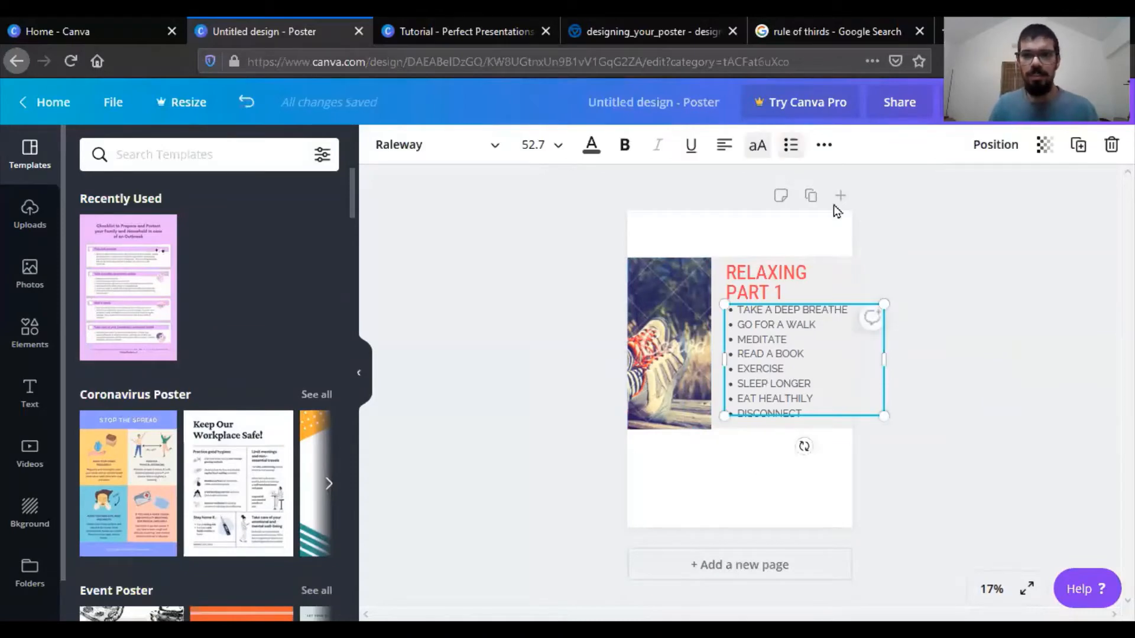
pyautogui.click(788, 392)
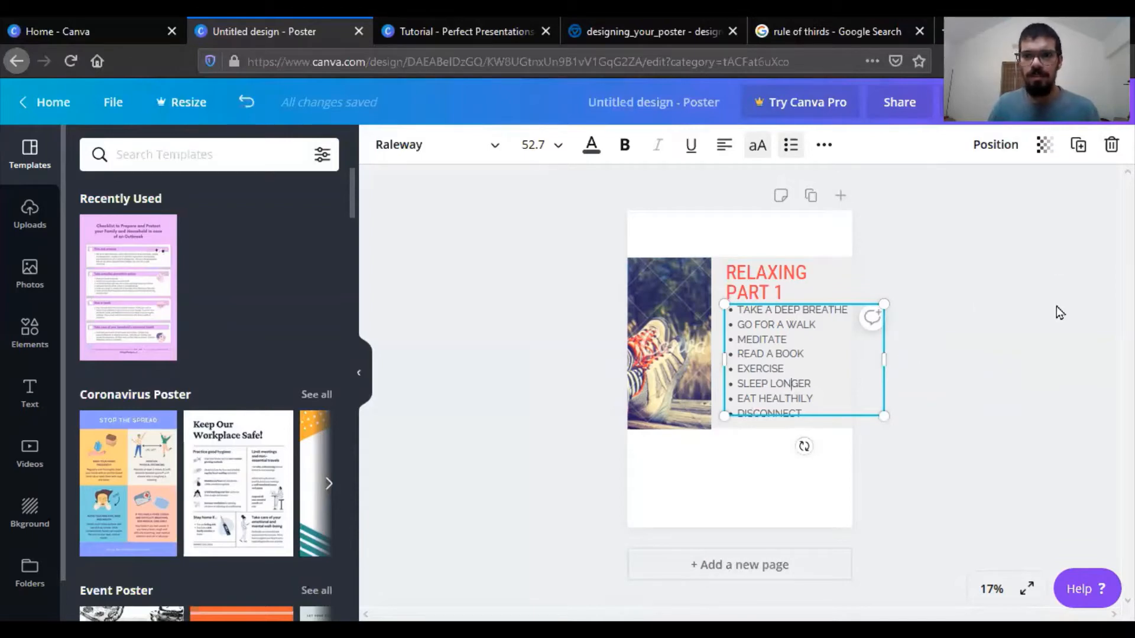
pyautogui.click(758, 367)
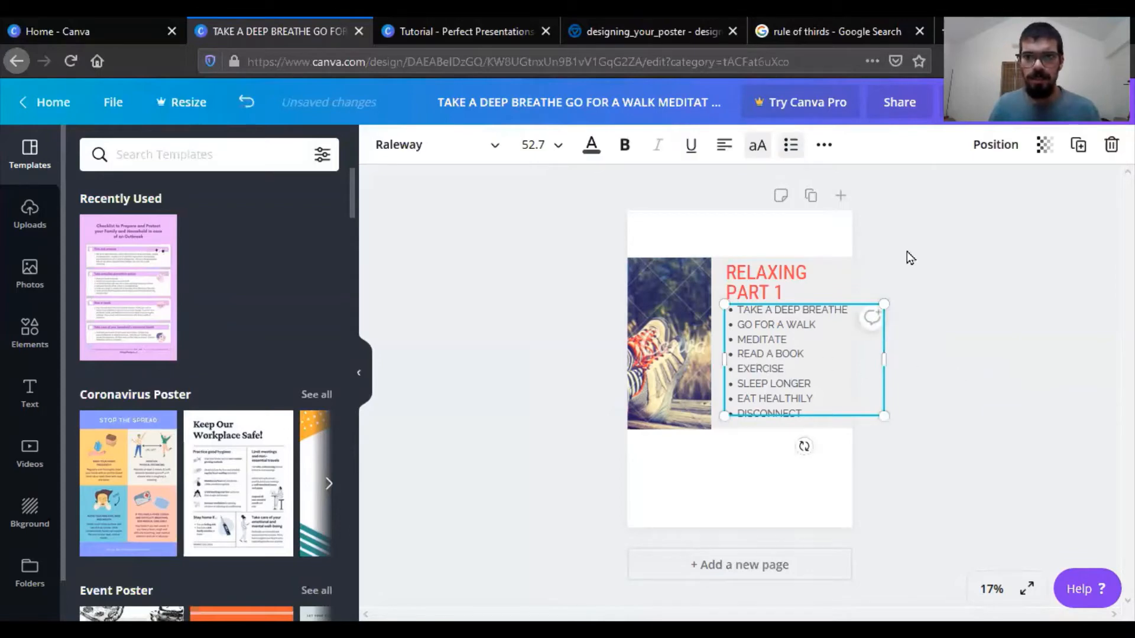
pyautogui.moveTo(783, 357); pyautogui.dragTo(778, 416)
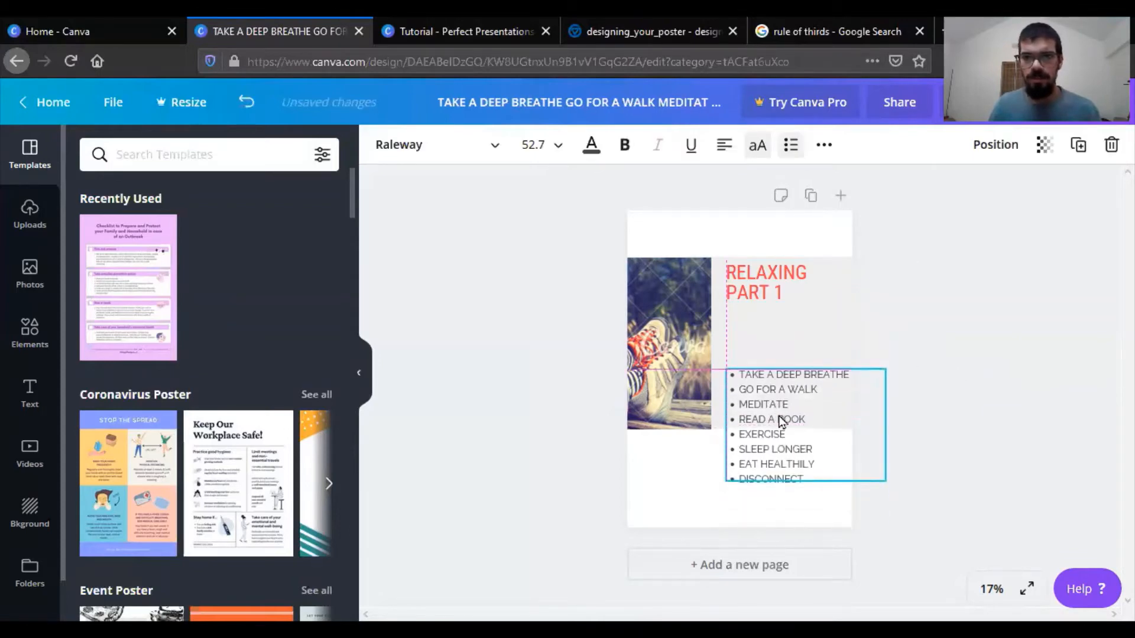
pyautogui.click(817, 336)
pyautogui.press('Delete')
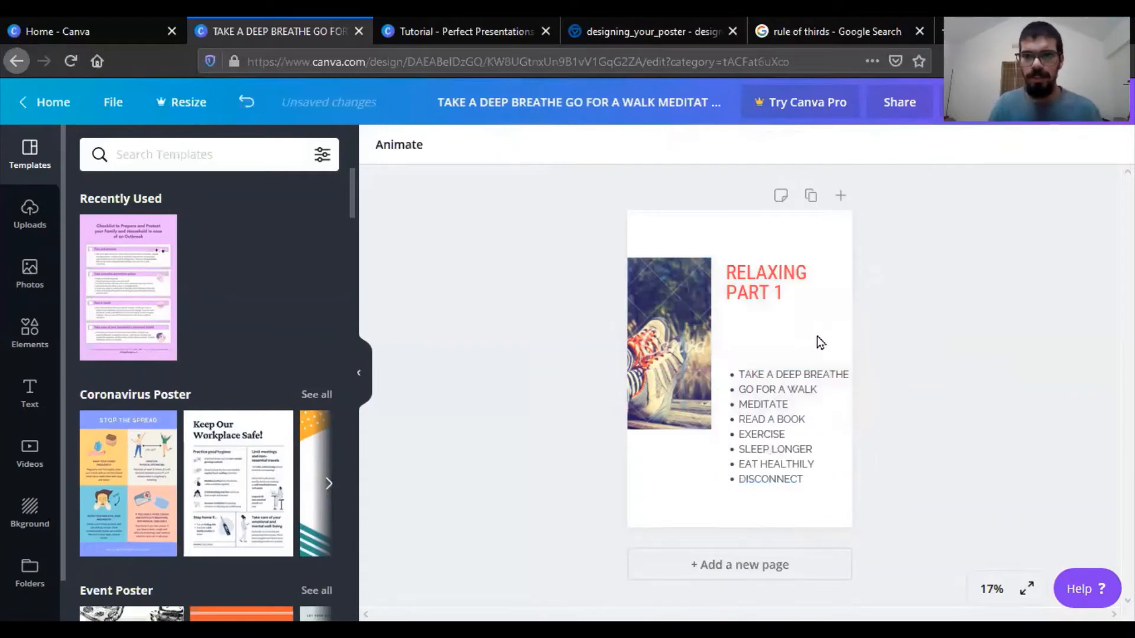
# - Move the photo to the poster's top-left corner, partly off the page, and stretch it down almost to the bottom edge
pyautogui.moveTo(676, 351); pyautogui.dragTo(650, 292)
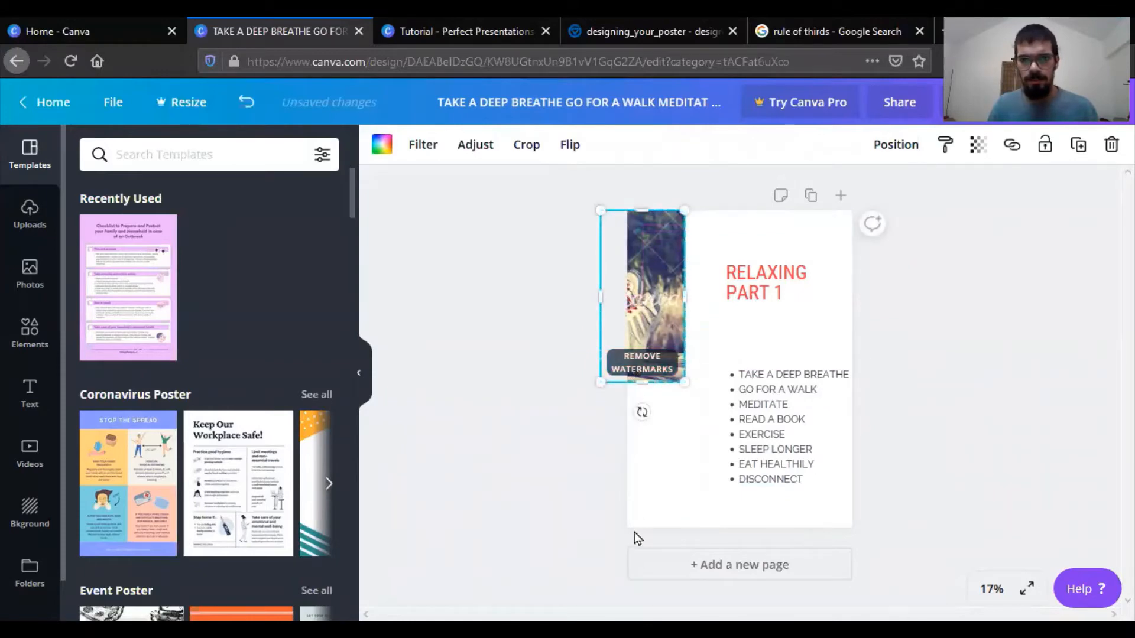
pyautogui.moveTo(645, 379); pyautogui.dragTo(644, 504)
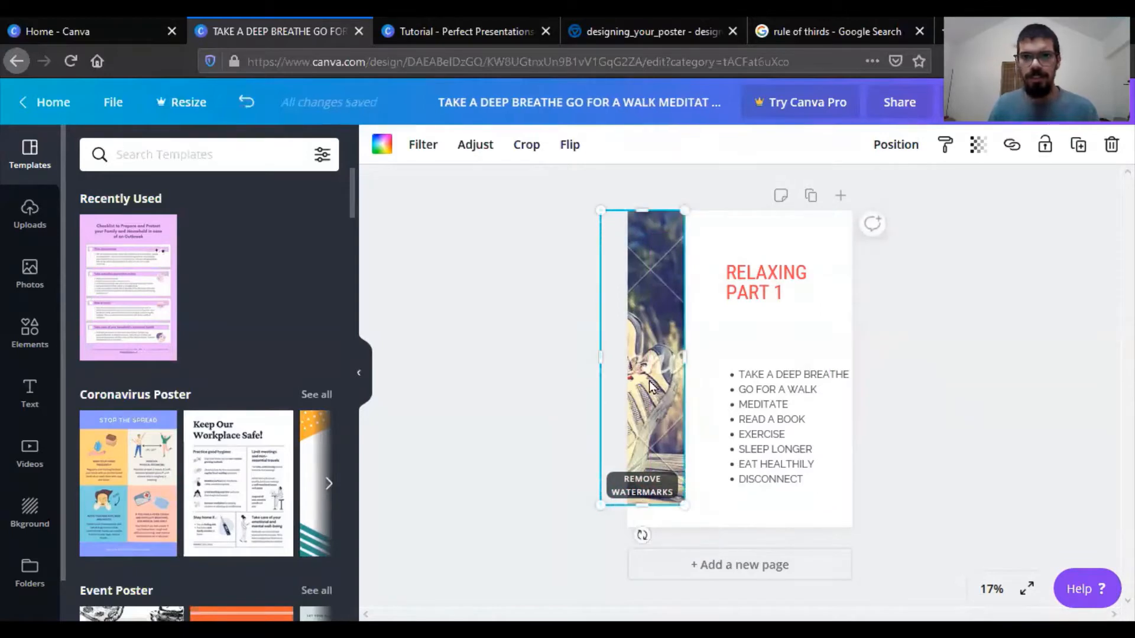
pyautogui.moveTo(651, 386); pyautogui.dragTo(642, 385)
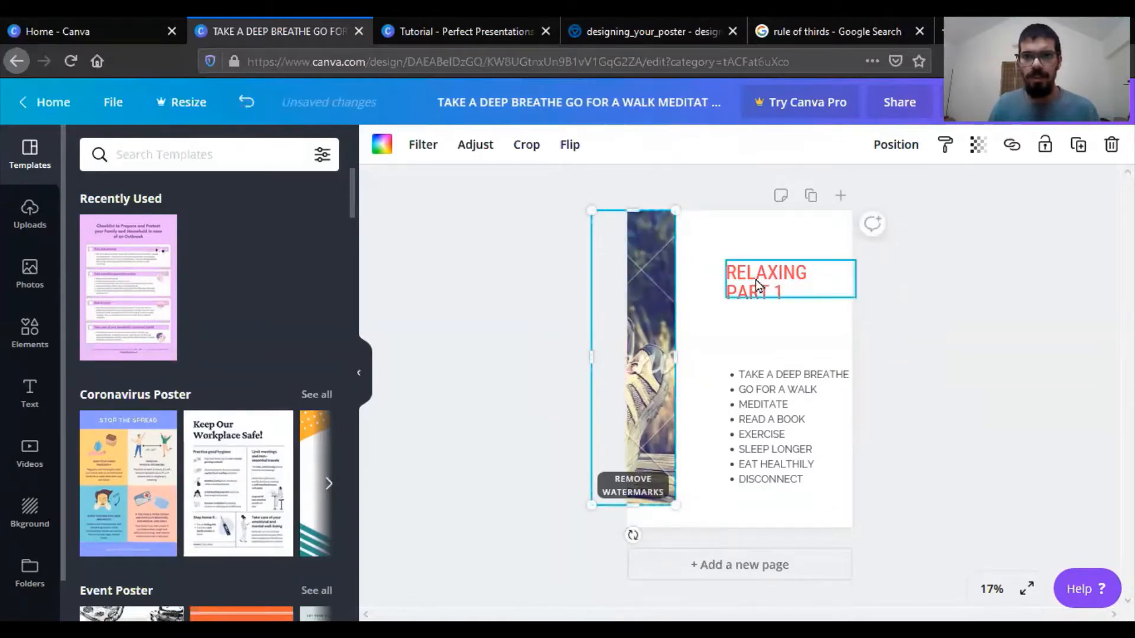
# - Move the "RELAXING PART 1" heading up beside the photo and align the bullet list beneath it
pyautogui.moveTo(768, 283); pyautogui.dragTo(741, 255)
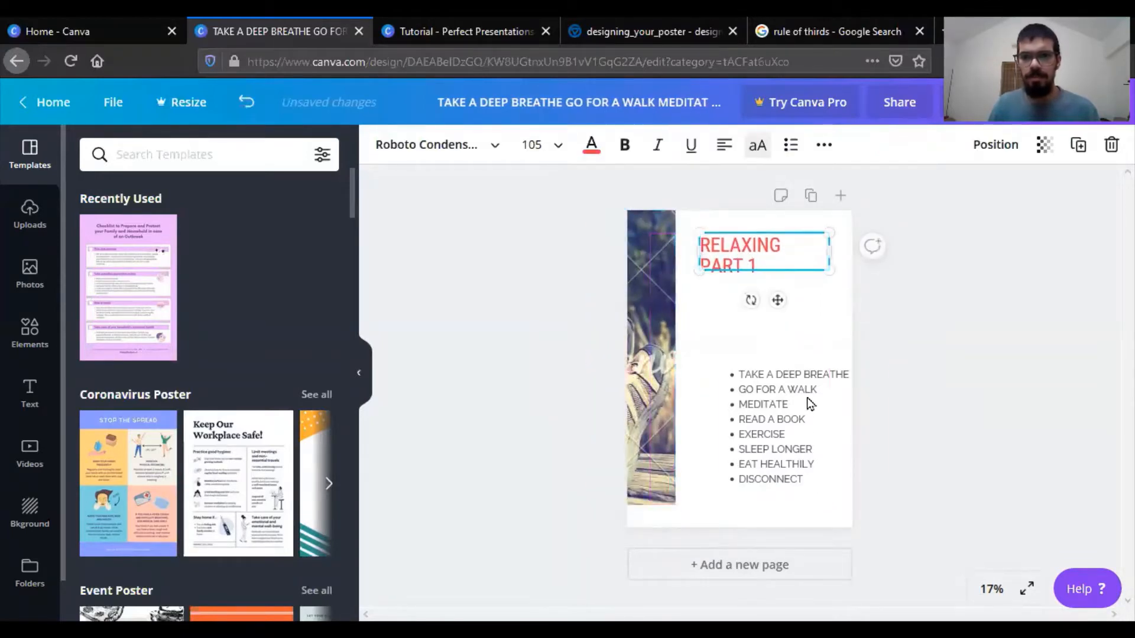
pyautogui.moveTo(814, 420); pyautogui.dragTo(789, 358)
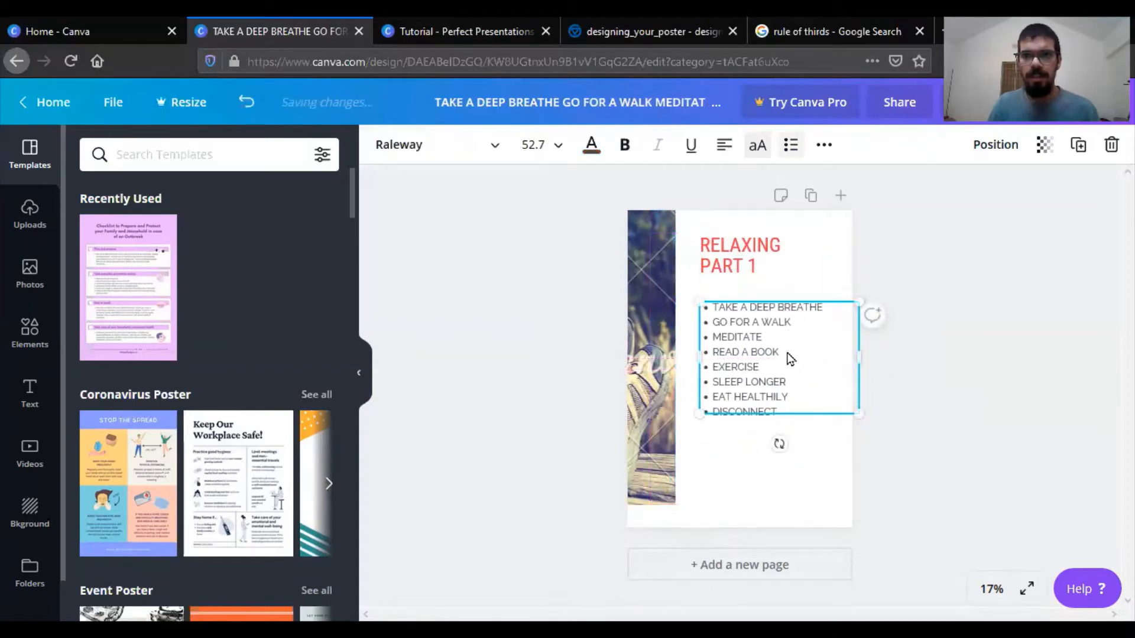
# - Increase the bullet list's line height to 1.96
pyautogui.click(823, 145)
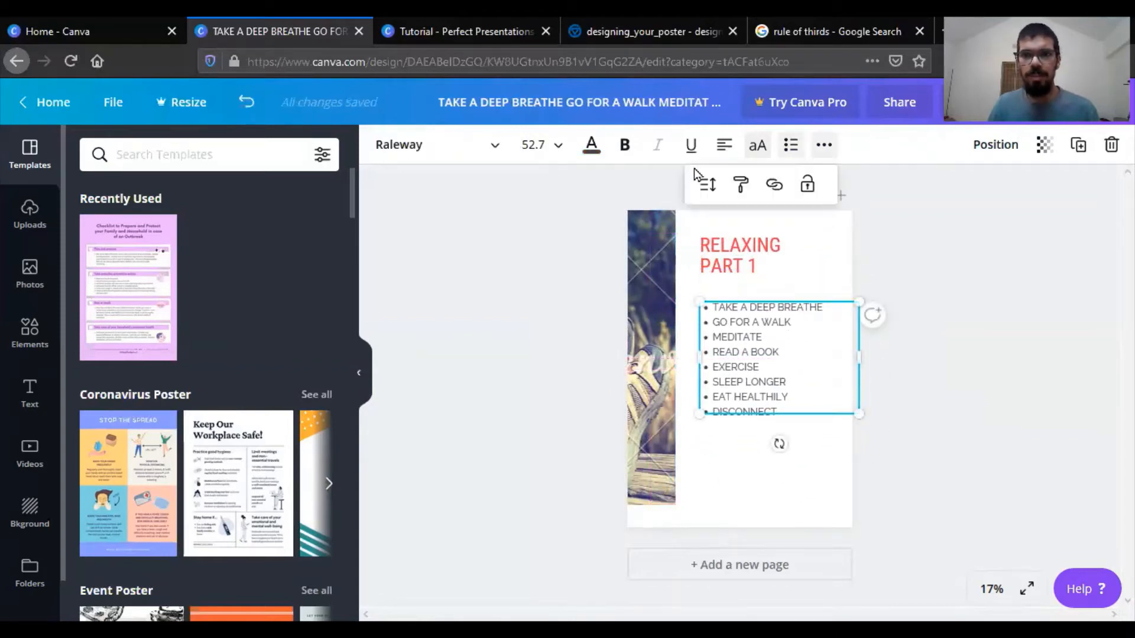
pyautogui.click(707, 184)
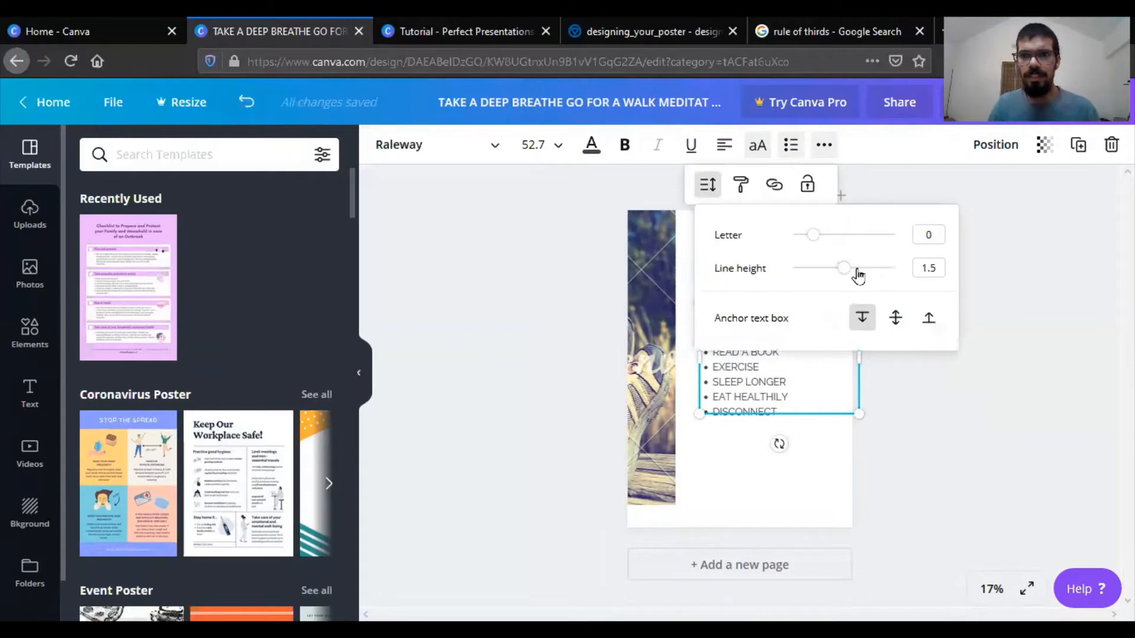
pyautogui.moveTo(849, 271); pyautogui.dragTo(869, 287)
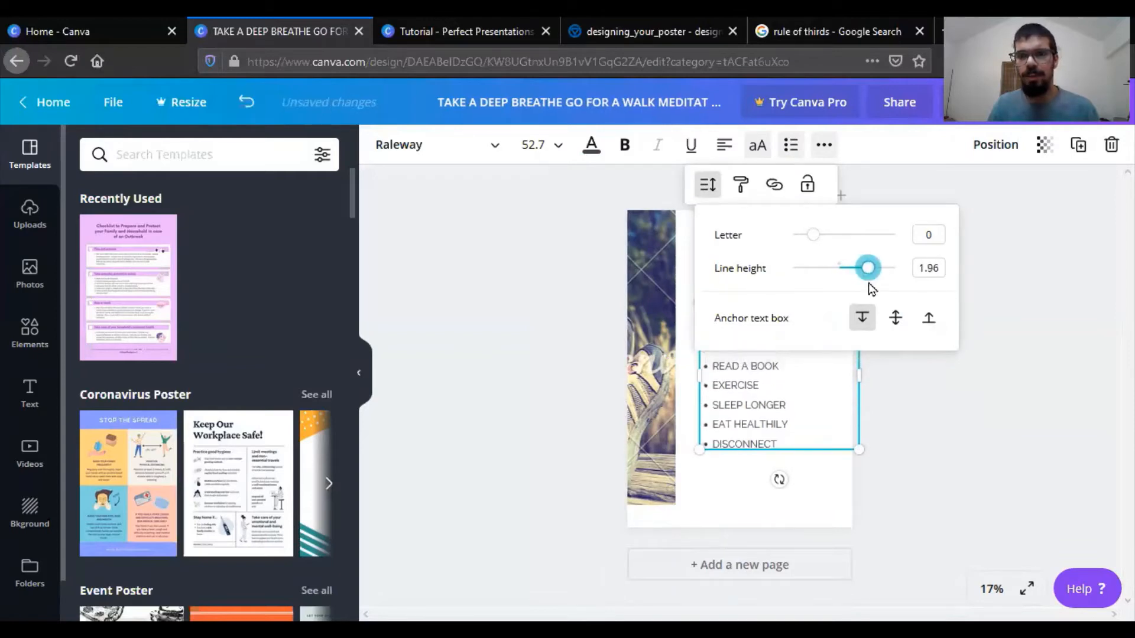
# - Move the bullet list slightly lower beneath the "RELAXING PART 1" heading on the poster
pyautogui.click(944, 438)
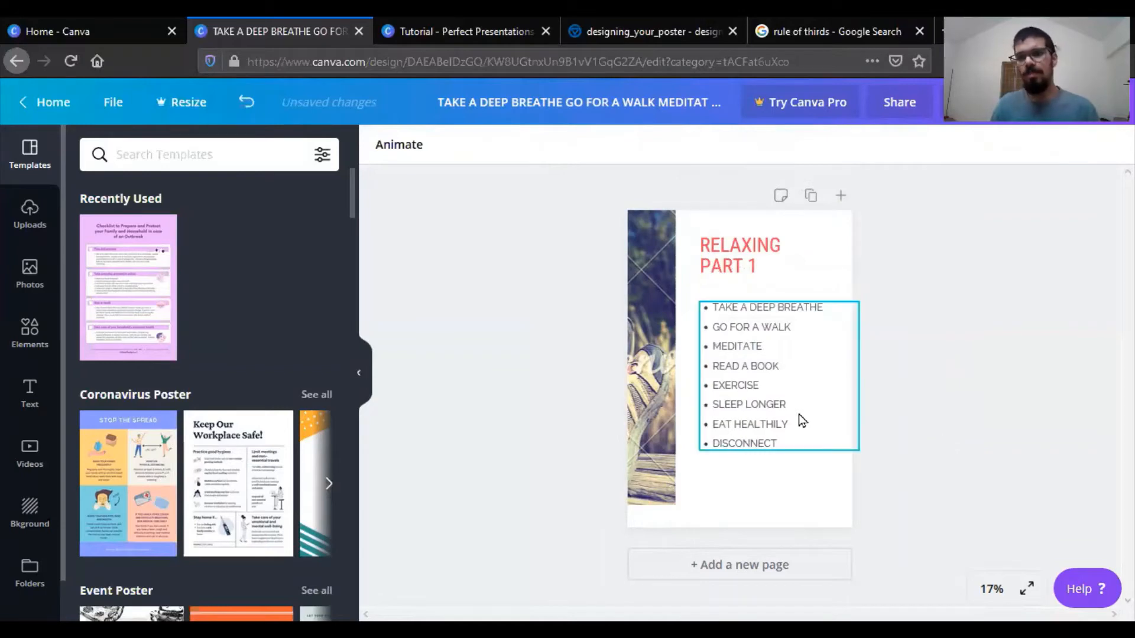
pyautogui.moveTo(799, 414); pyautogui.dragTo(799, 424)
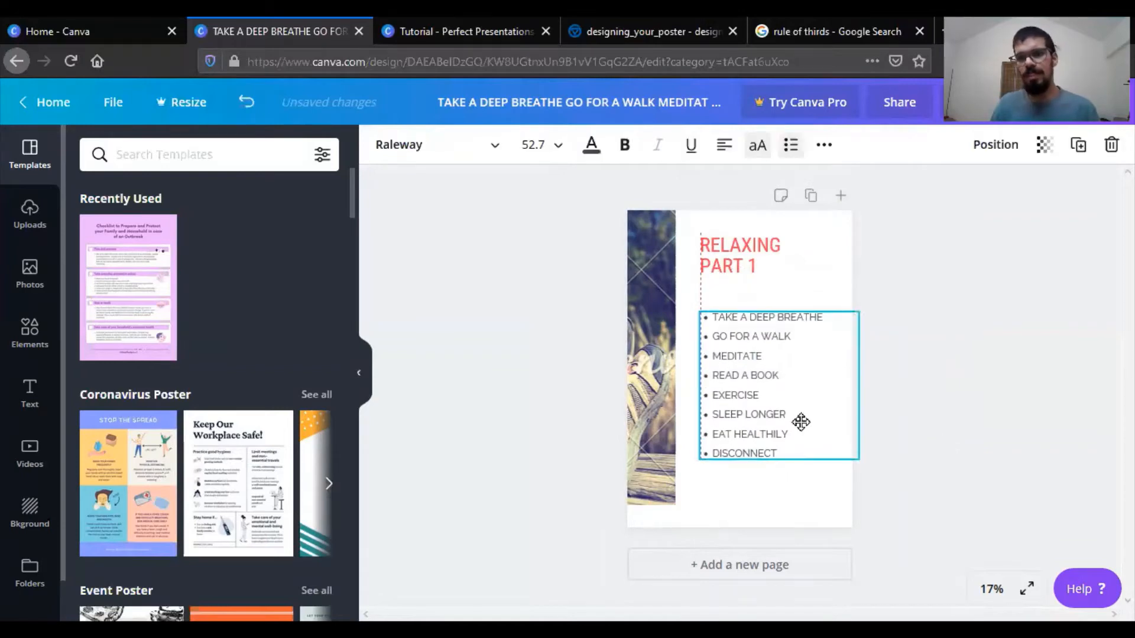
pyautogui.click(907, 416)
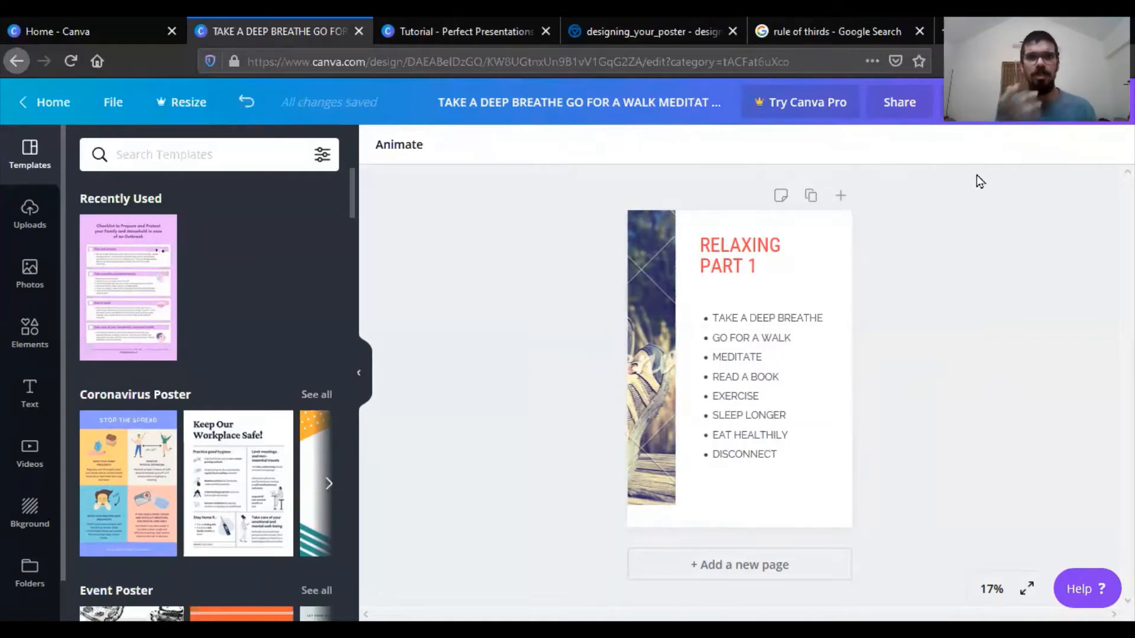
# - Switch back to the Perfect Presentations tutorial and move the page 7 "Use Blur to make text more visible" text onto the photo's sky
pyautogui.click(80, 19)
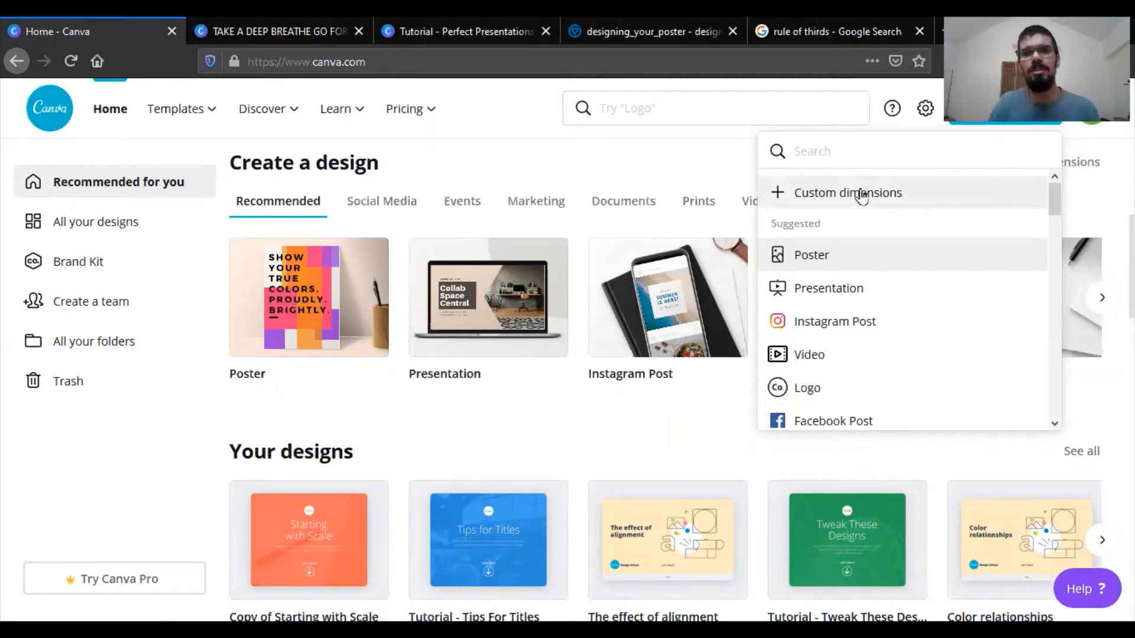
pyautogui.click(524, 23)
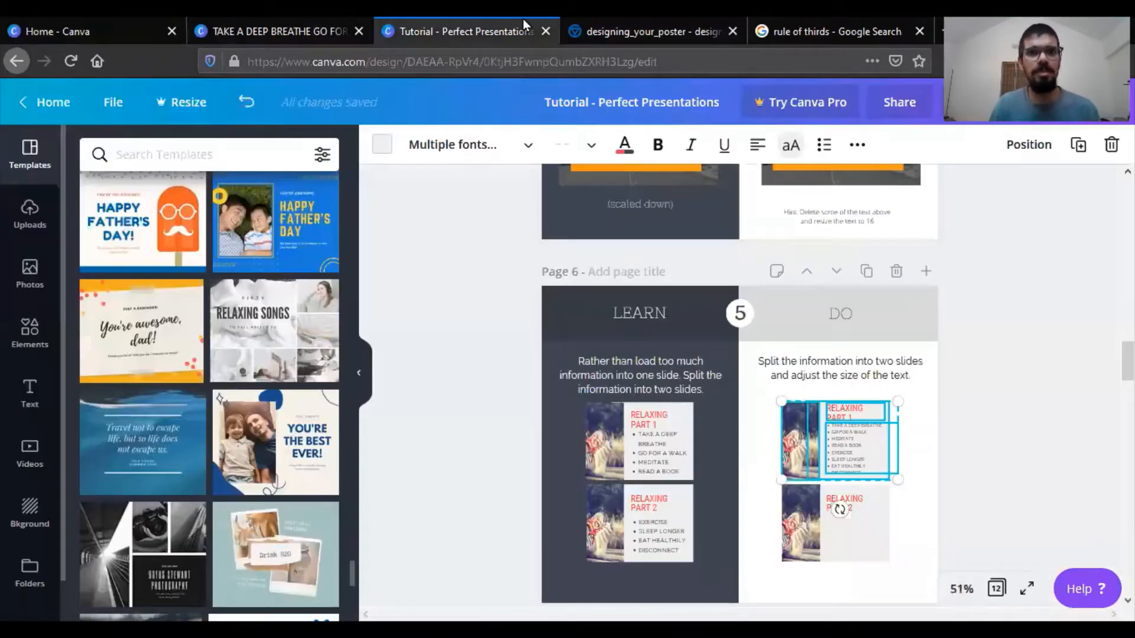
pyautogui.click(503, 320)
pyautogui.scroll(-6, 503, 319)
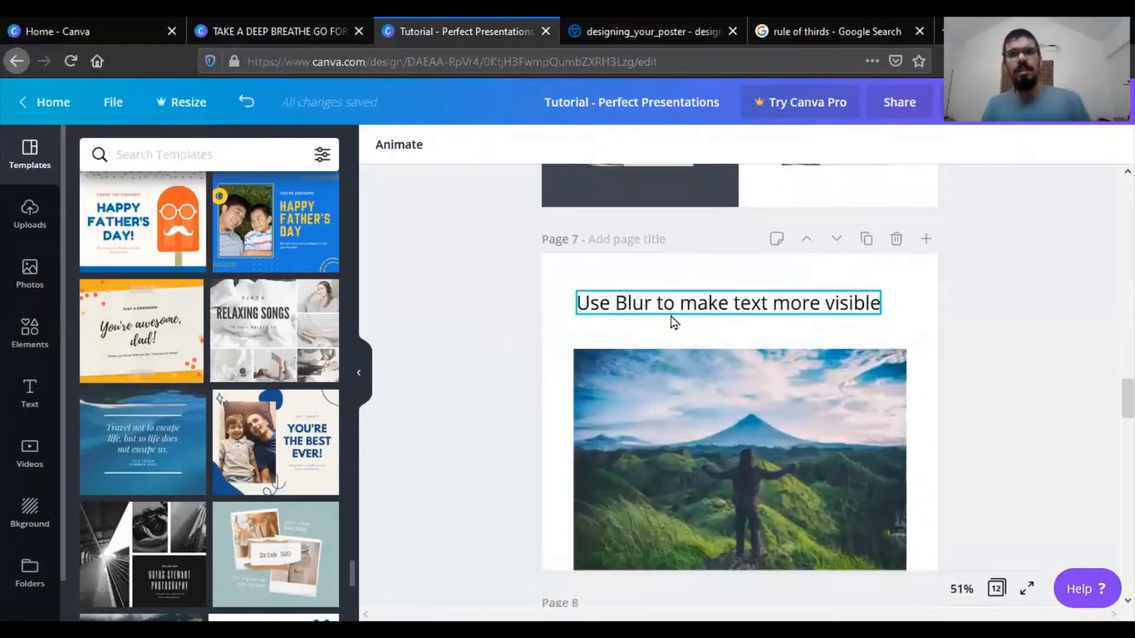
pyautogui.click(702, 314)
pyautogui.moveTo(702, 313); pyautogui.dragTo(712, 389)
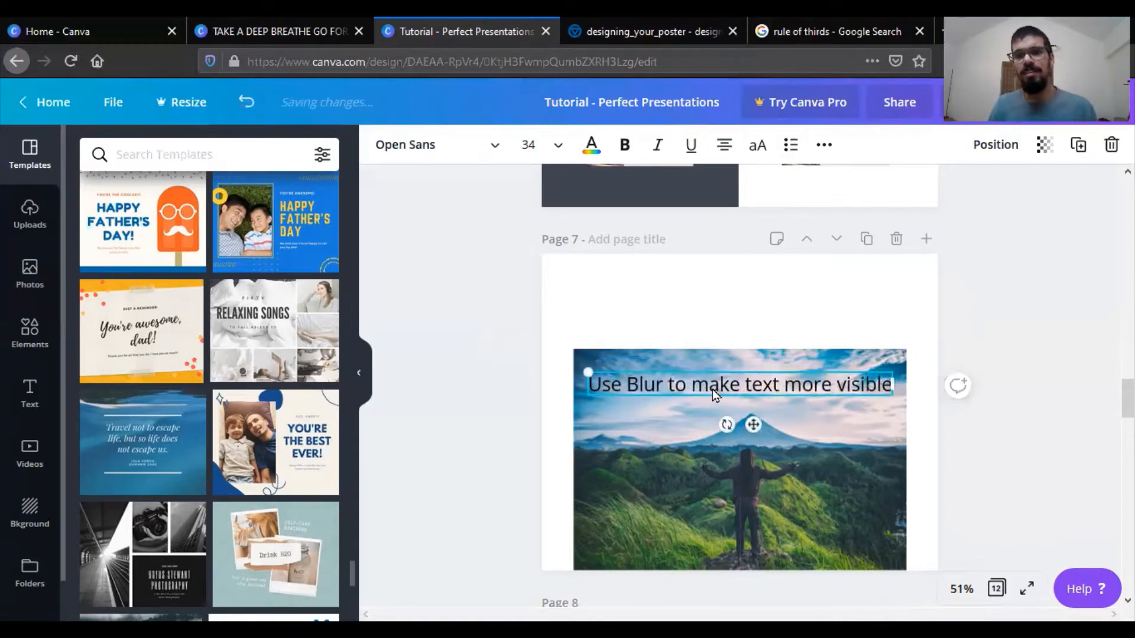
# - Set the blur of the page 7 mountain photo to 21
pyautogui.click(808, 468)
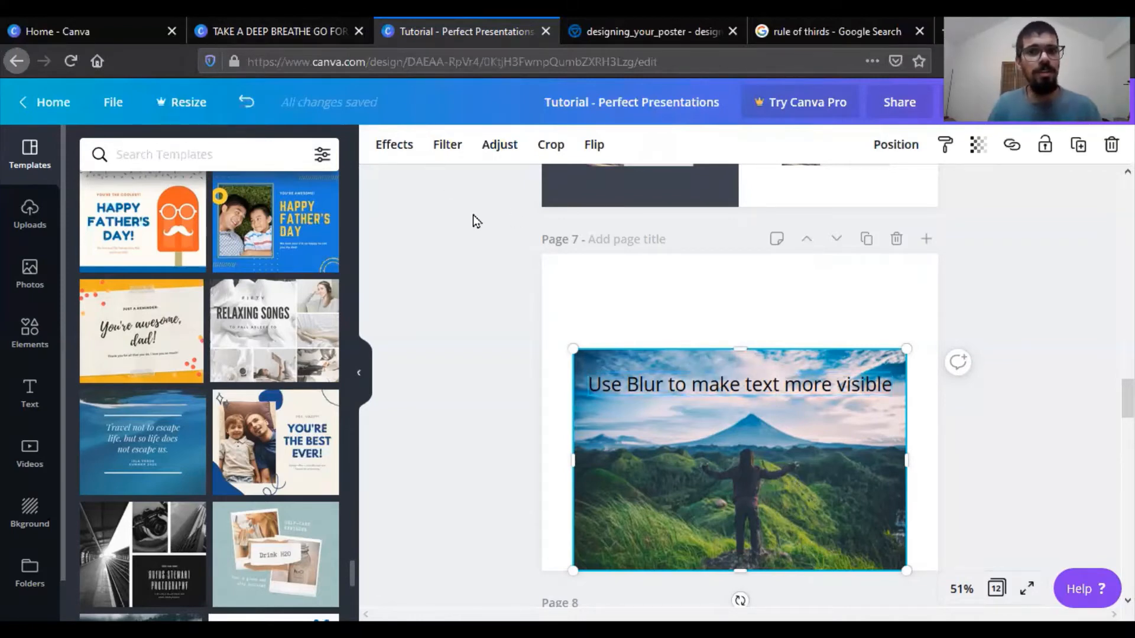
pyautogui.click(512, 155)
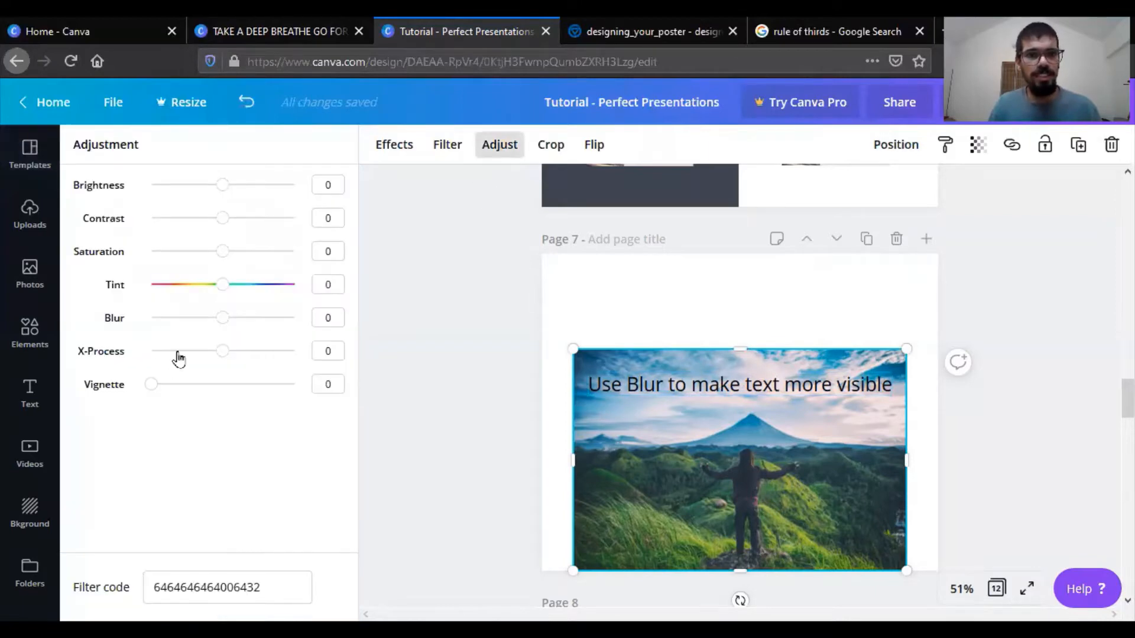
pyautogui.moveTo(222, 329); pyautogui.dragTo(240, 329)
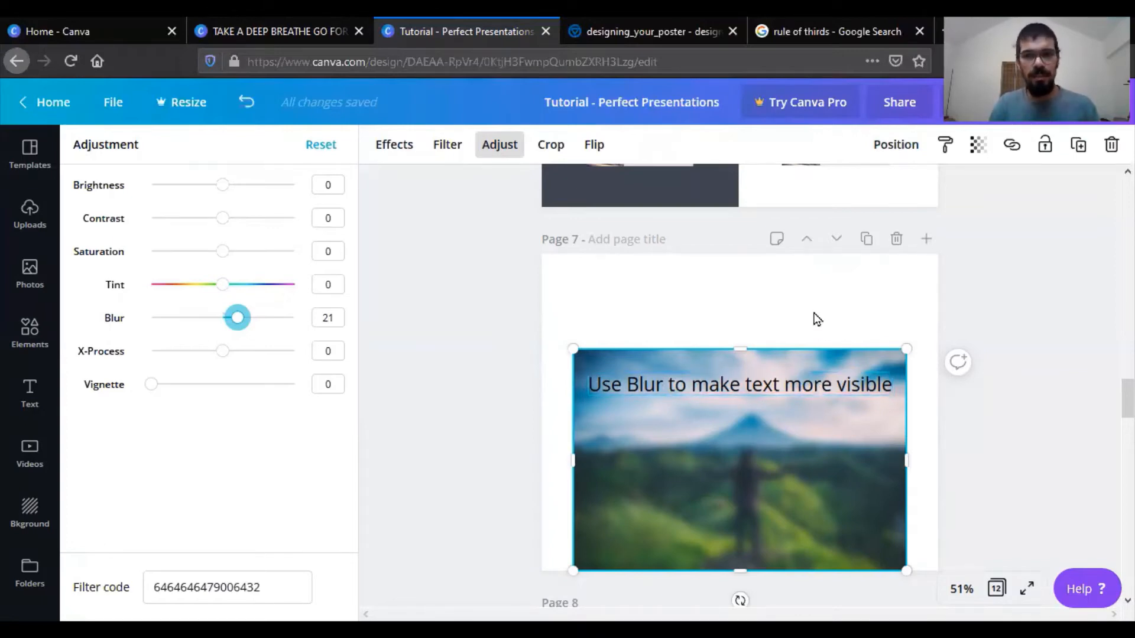
pyautogui.press('Escape')
pyautogui.click(942, 453)
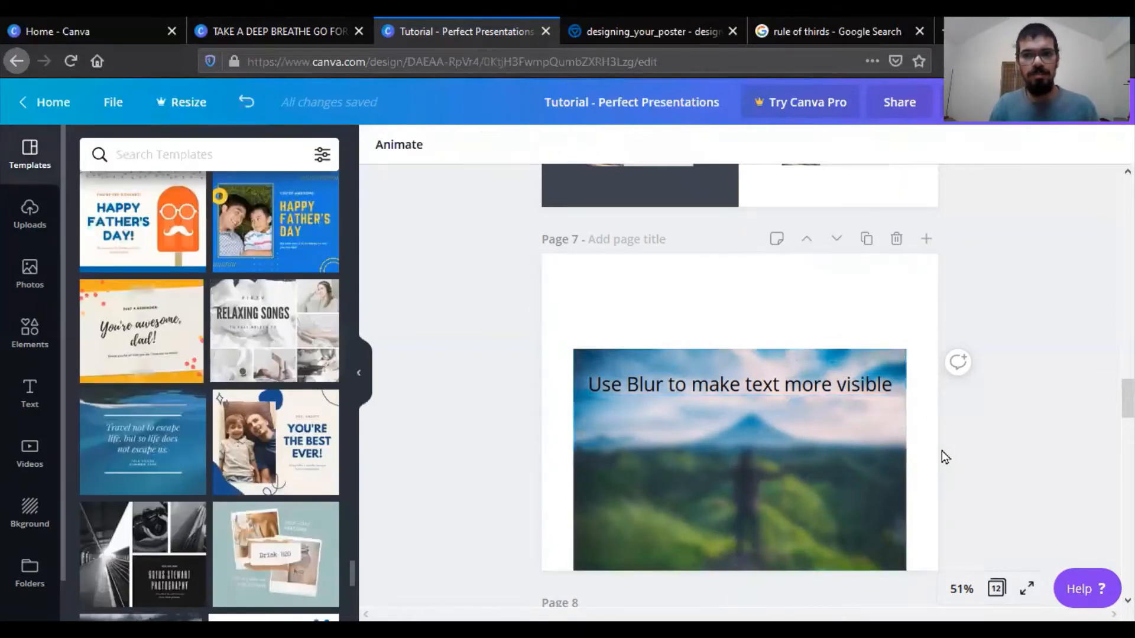
# - Move the page 8 text "Always use open spaces in your image to input text/info." onto the sky of the rainbow photo
pyautogui.scroll(-2, 942, 451)
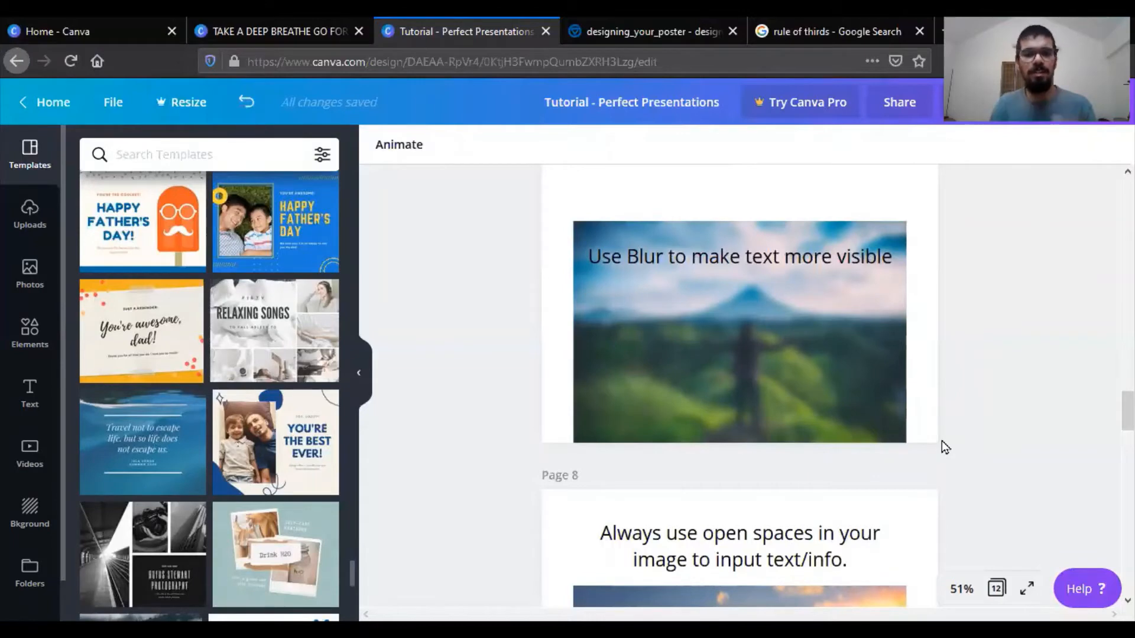
pyautogui.scroll(-1, 943, 446)
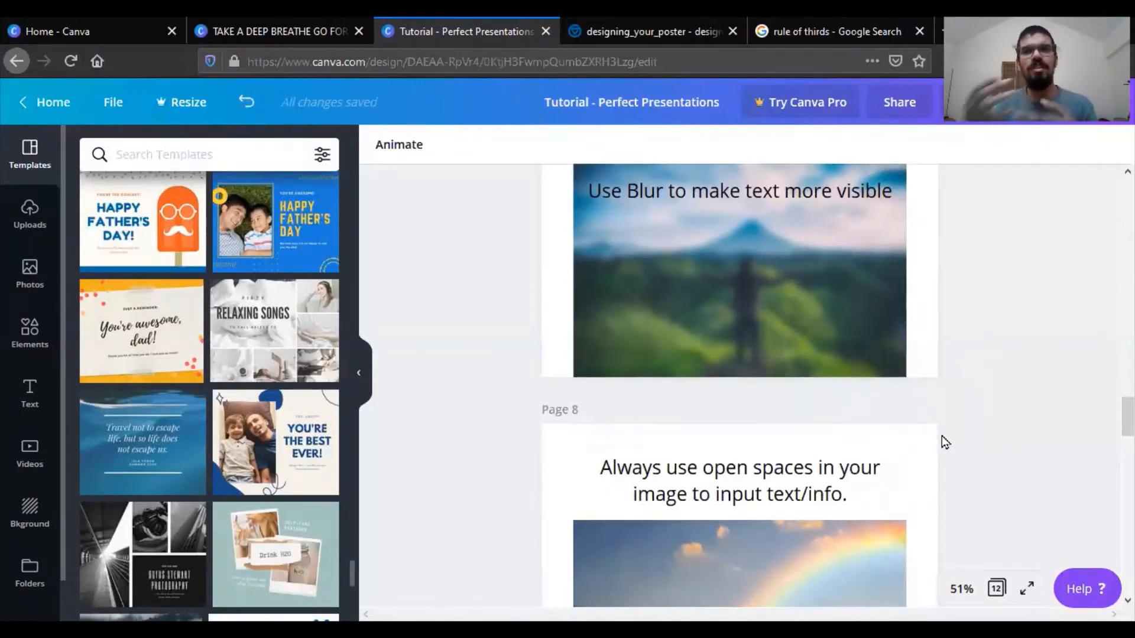
pyautogui.scroll(-2, 941, 435)
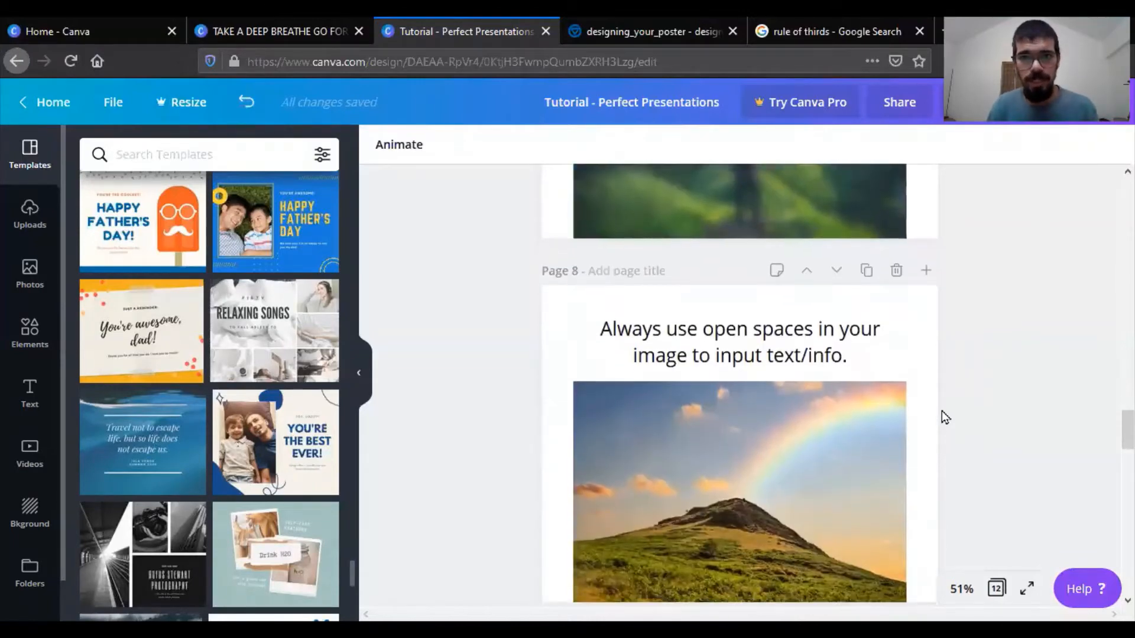
pyautogui.scroll(-1, 945, 417)
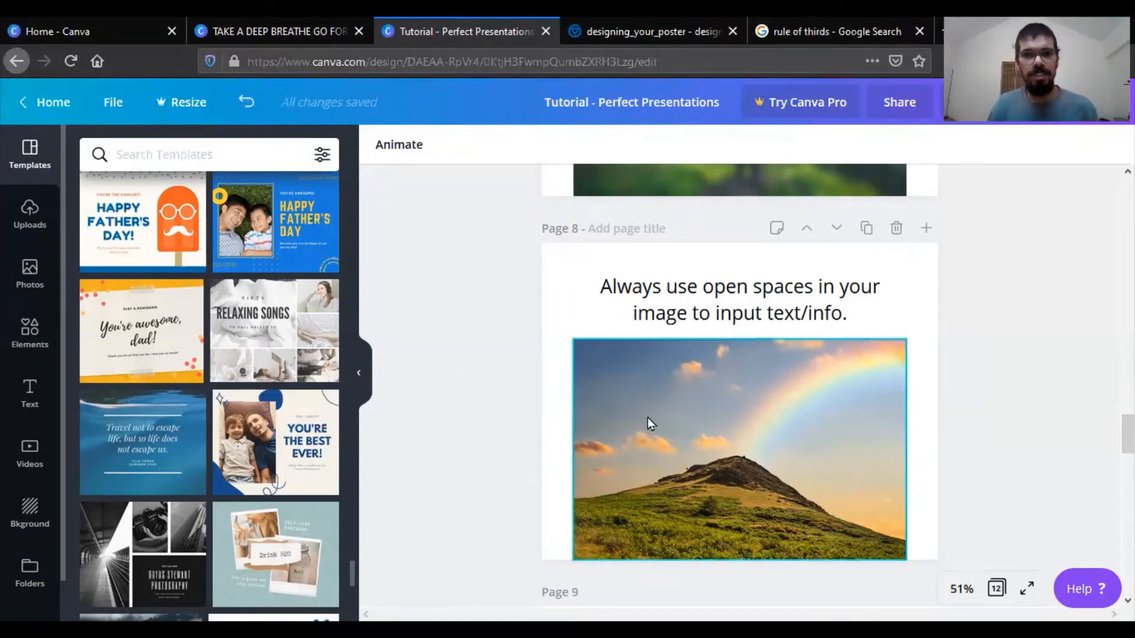
pyautogui.click(740, 288)
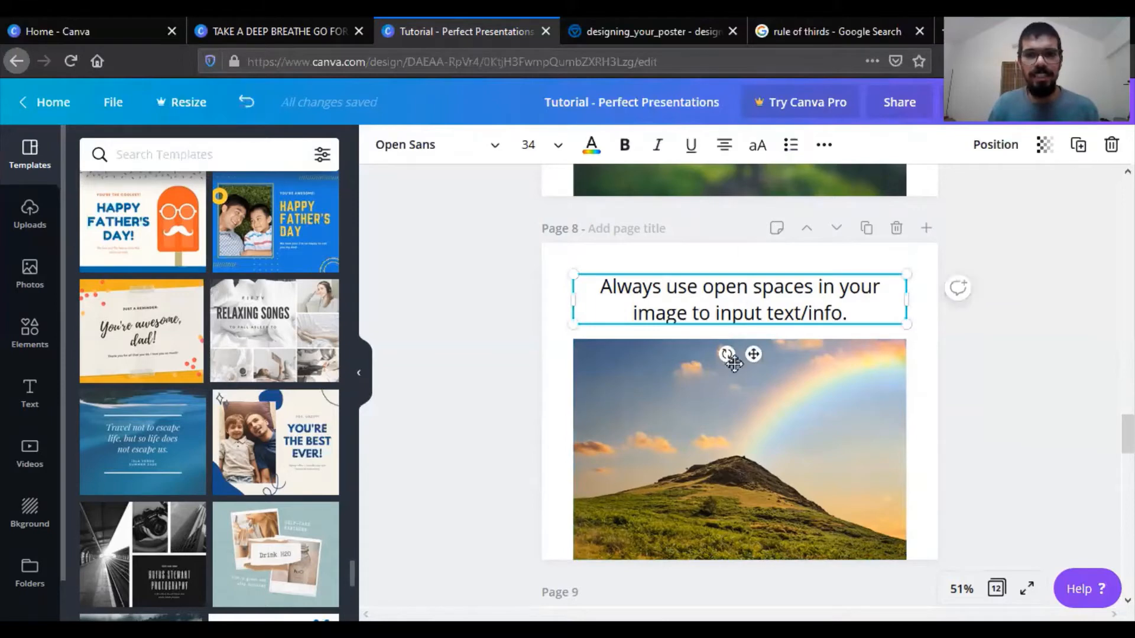
pyautogui.moveTo(737, 278); pyautogui.dragTo(733, 516)
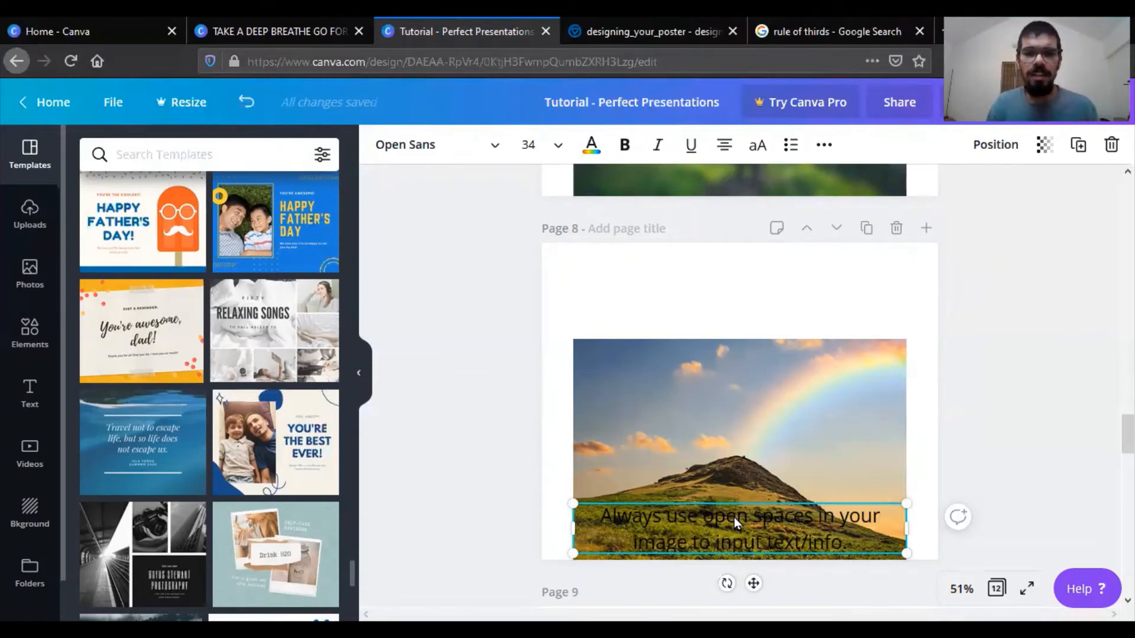
pyautogui.moveTo(734, 518); pyautogui.dragTo(730, 373)
# - Narrow the page 8 text box to four lines, left-align its text and place it inside the photo's open sky
pyautogui.moveTo(896, 384); pyautogui.dragTo(729, 385)
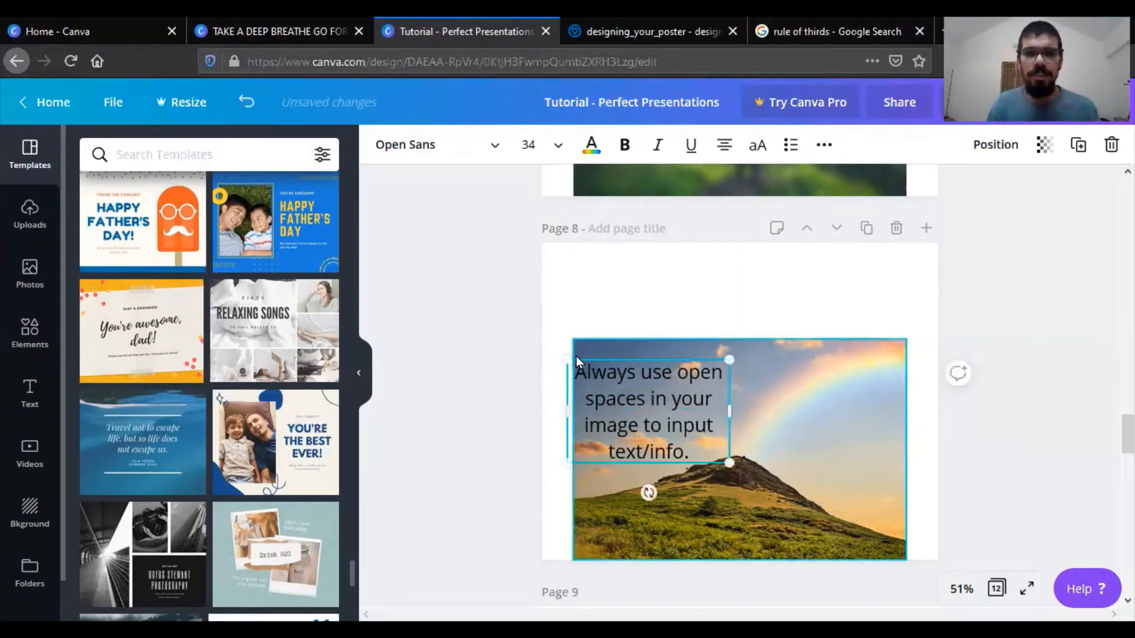
pyautogui.click(724, 145)
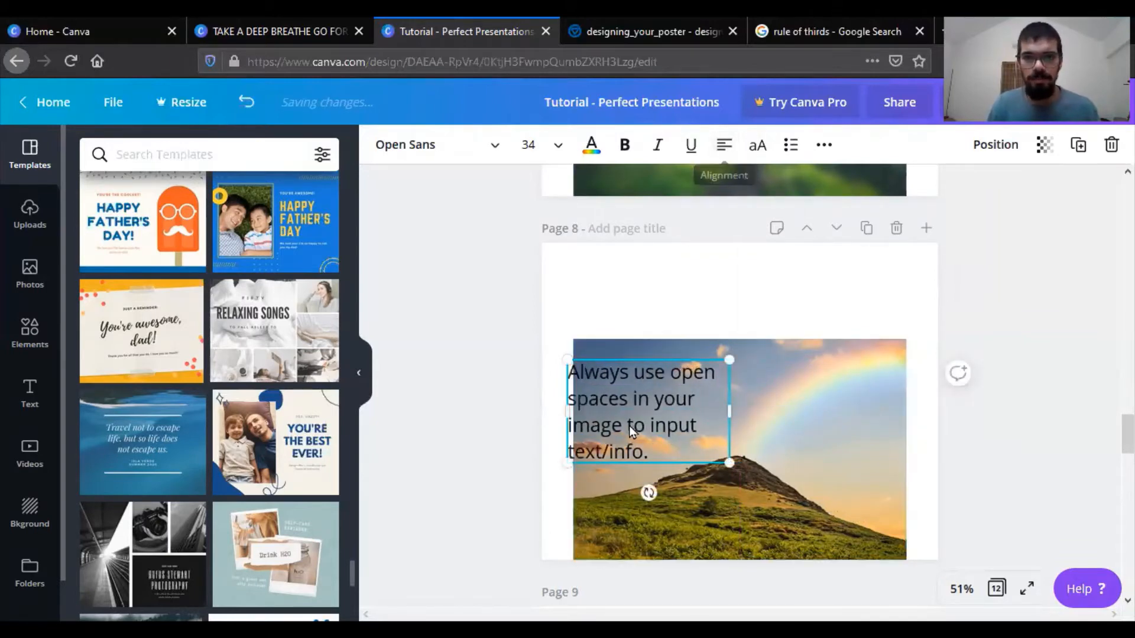
pyautogui.moveTo(629, 426); pyautogui.dragTo(652, 424)
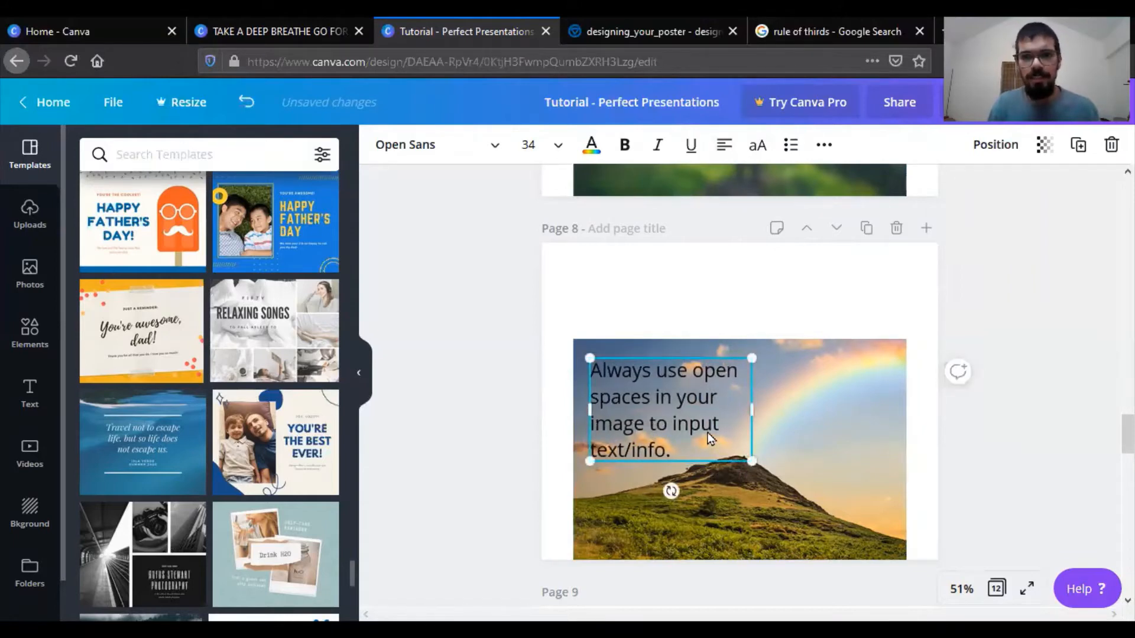
# - Scale the page 8 text down to size 25.9 and nudge it toward the photo's upper-left corner
pyautogui.moveTo(751, 460); pyautogui.dragTo(714, 436)
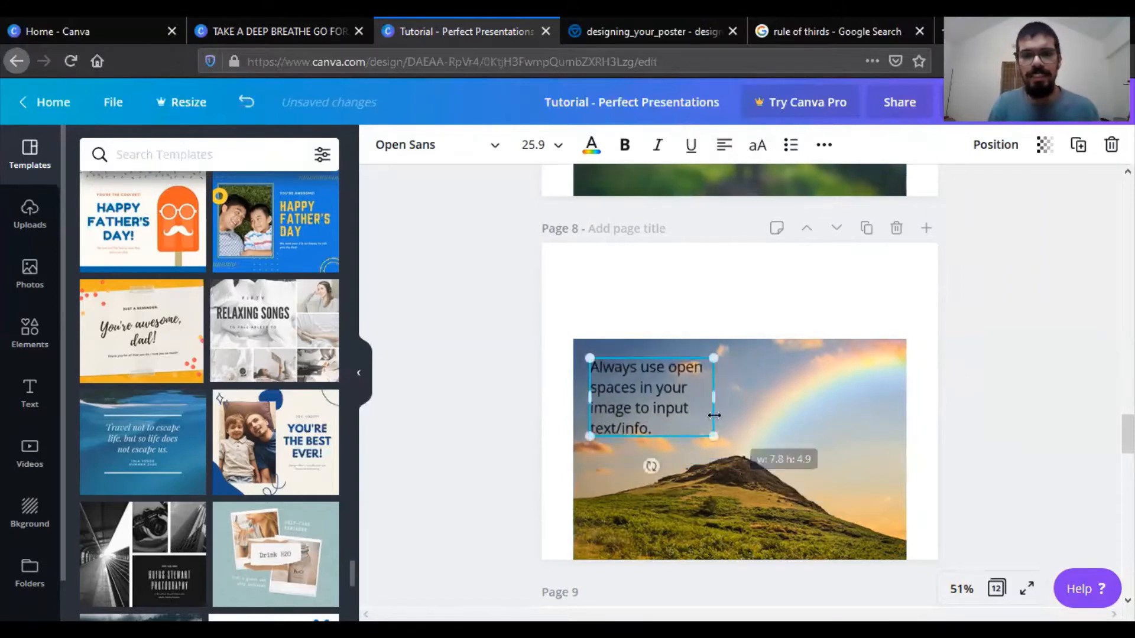
pyautogui.moveTo(665, 403); pyautogui.dragTo(662, 401)
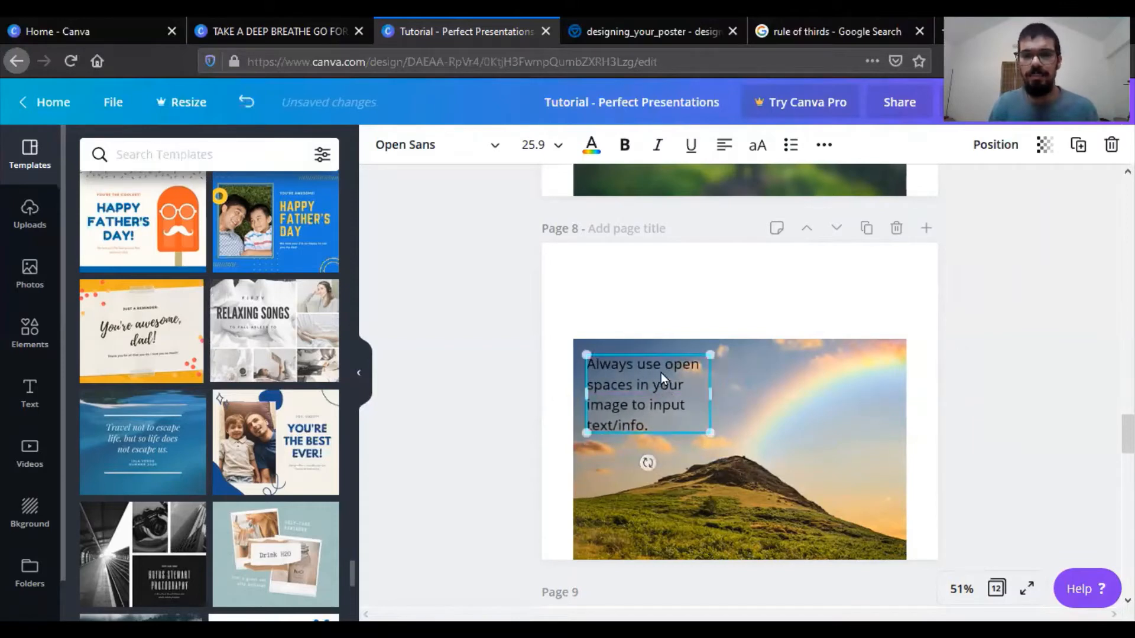
pyautogui.click(671, 298)
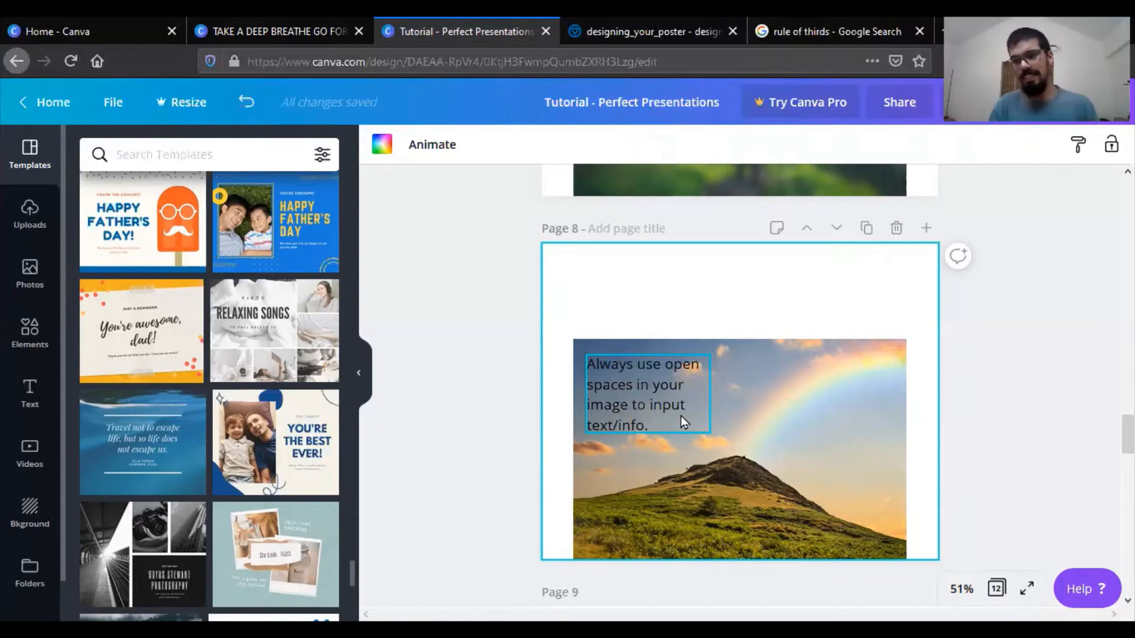
# - Enlarge and reposition the photo inside page 9's circular frame so it focuses on the woman's face
pyautogui.scroll(-2, 1034, 417)
pyautogui.scroll(-5, 1032, 412)
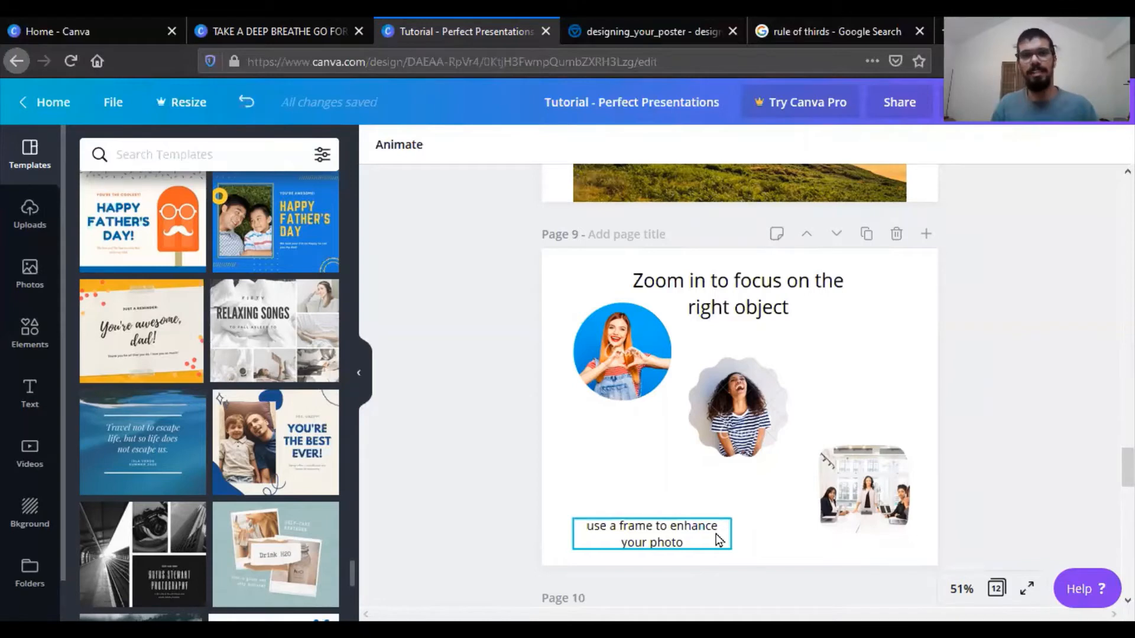
pyautogui.doubleClick(647, 346)
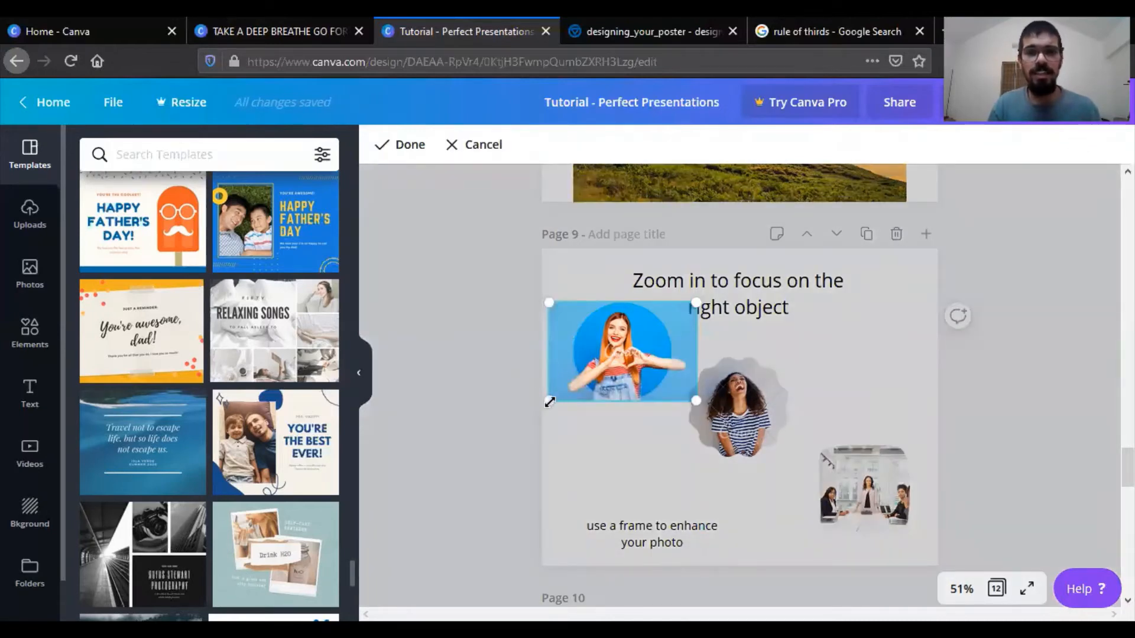
pyautogui.click(640, 448)
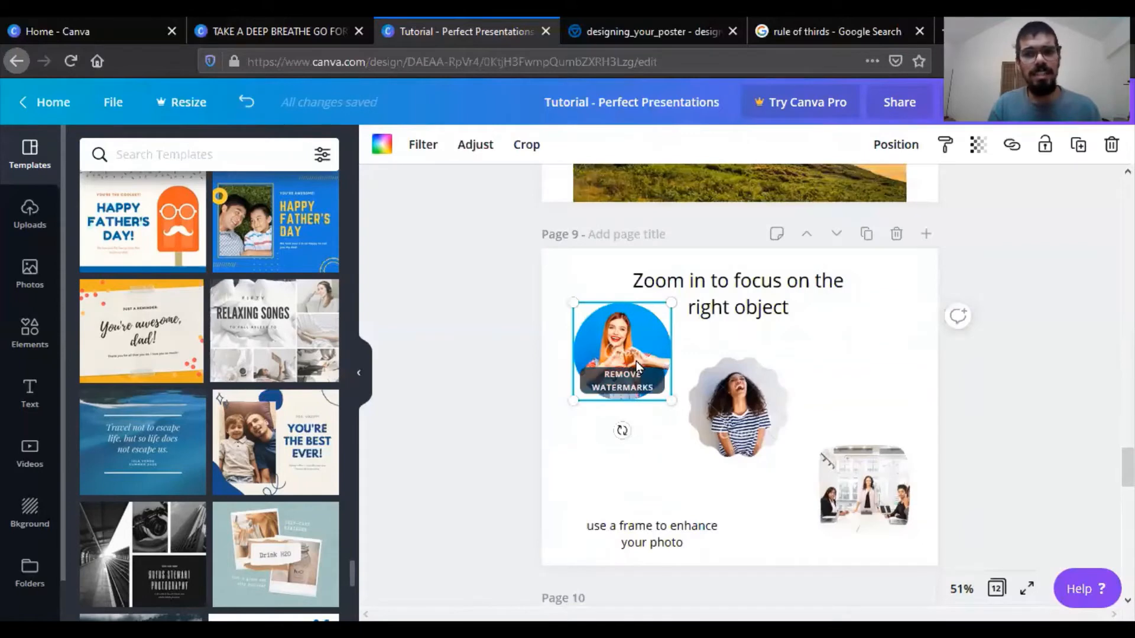
pyautogui.doubleClick(613, 321)
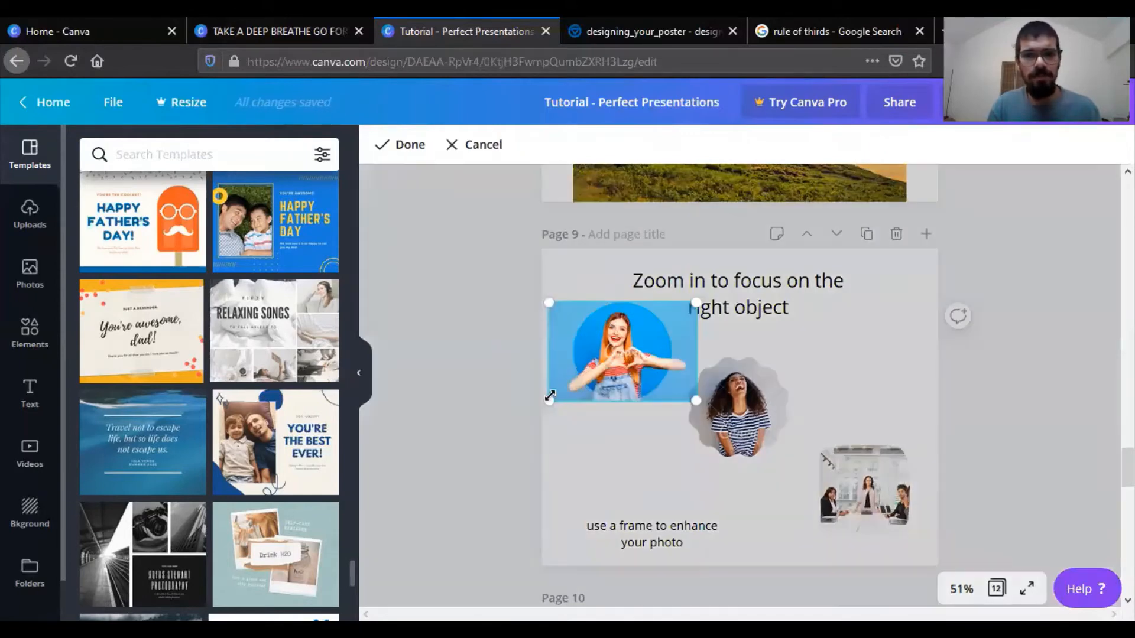
pyautogui.moveTo(550, 396); pyautogui.dragTo(420, 491)
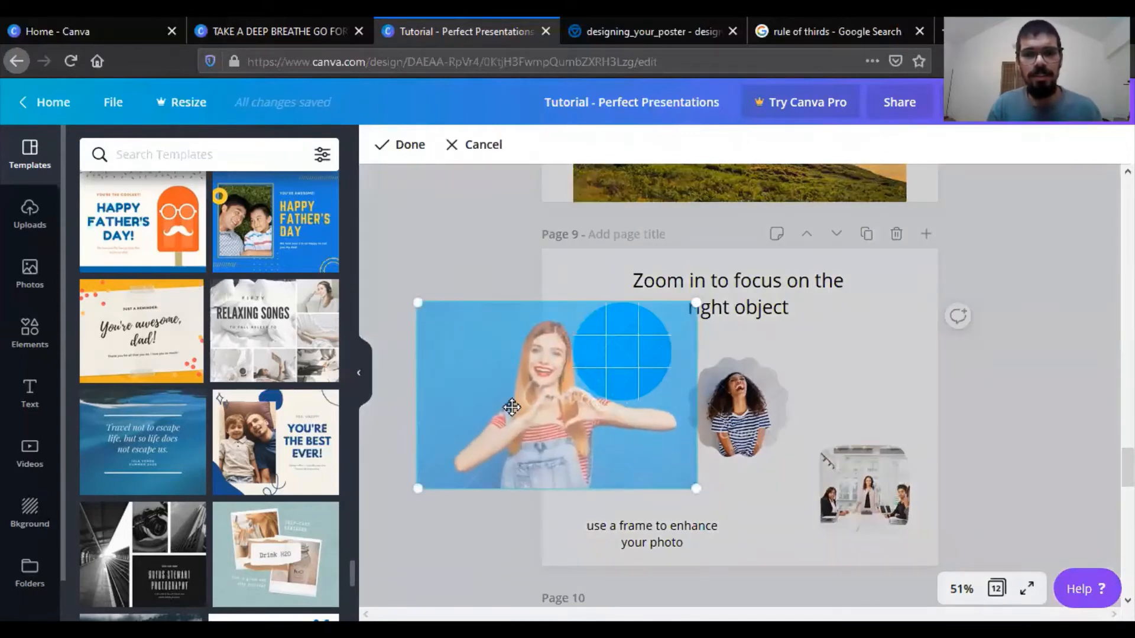
pyautogui.moveTo(512, 407); pyautogui.dragTo(601, 398)
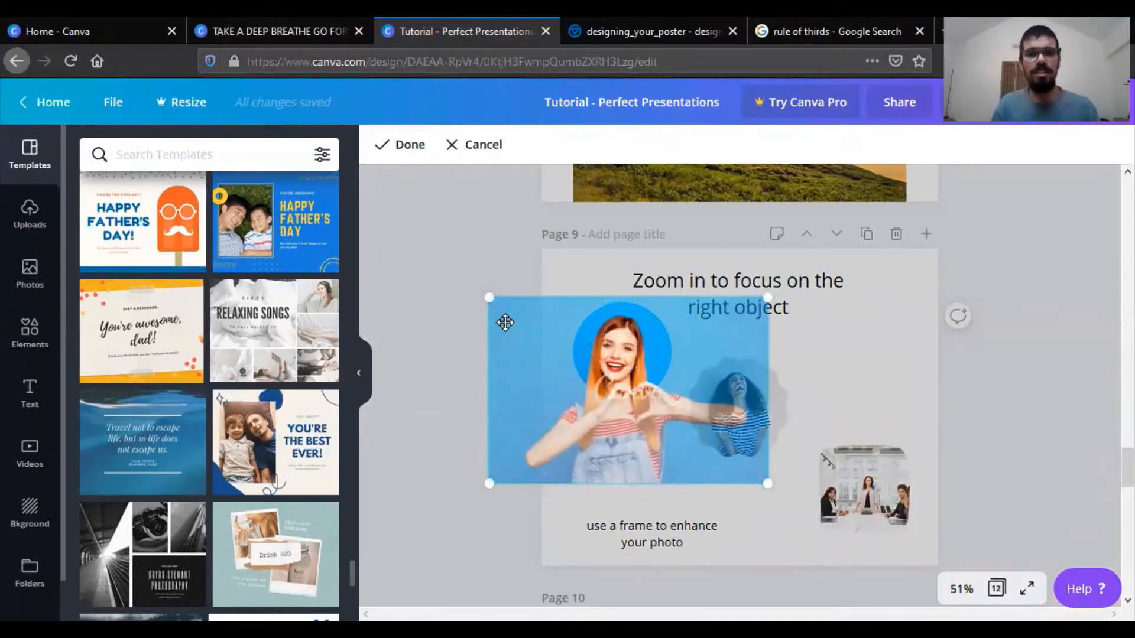
pyautogui.click(481, 207)
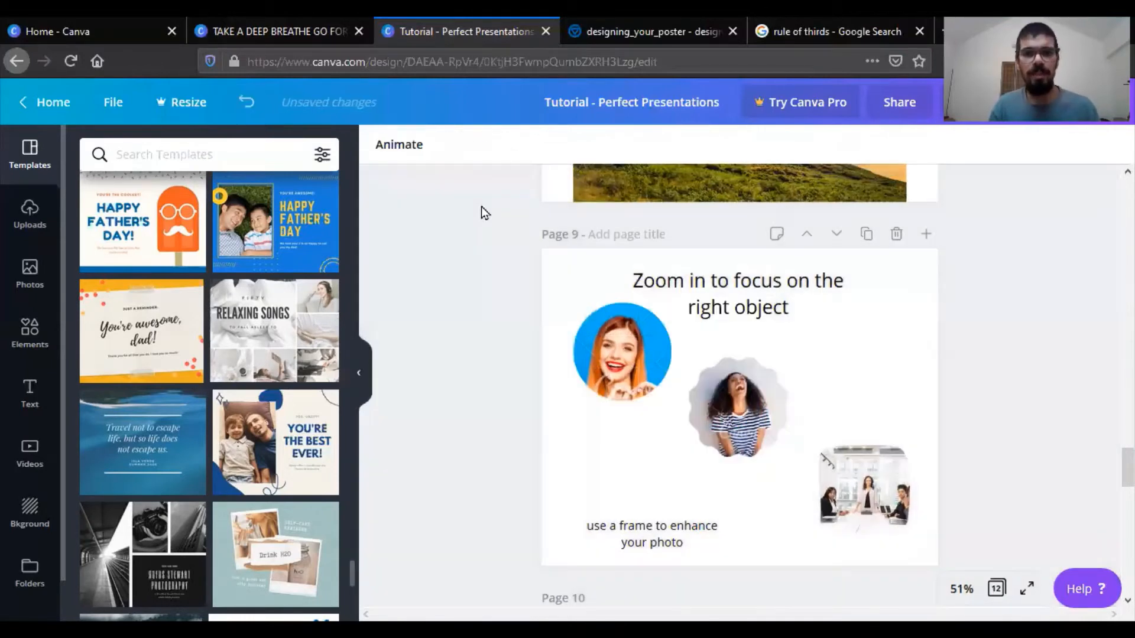
# - Enlarge and reposition the photo inside page 9's scalloped frame so it focuses on the laughing woman's face
pyautogui.click(747, 408)
pyautogui.doubleClick(747, 423)
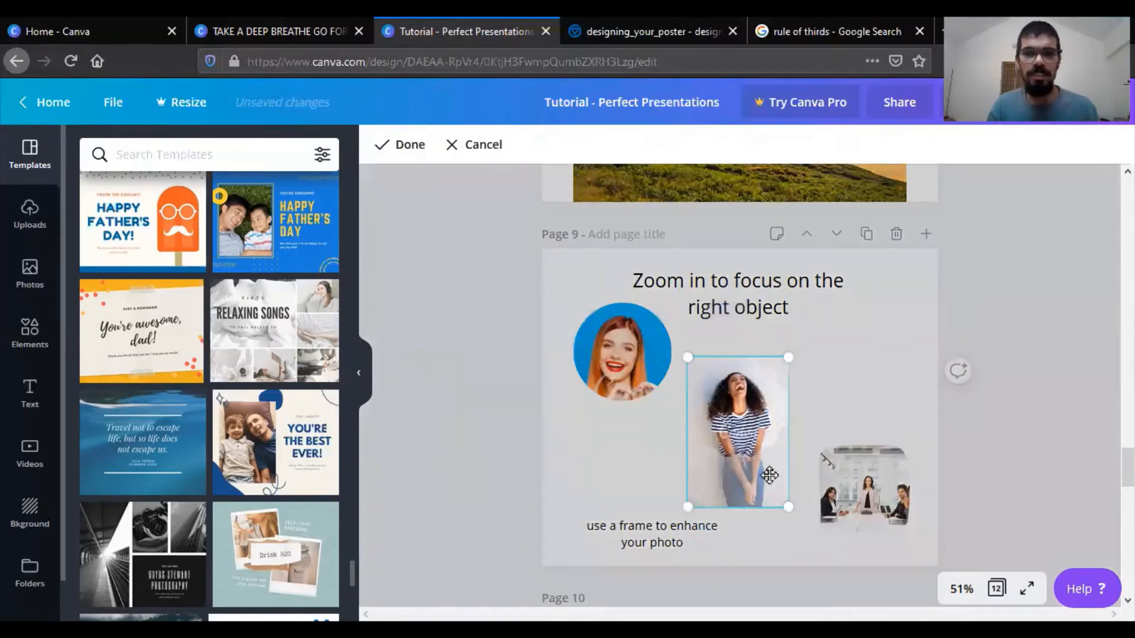
pyautogui.moveTo(785, 506); pyautogui.dragTo(760, 507)
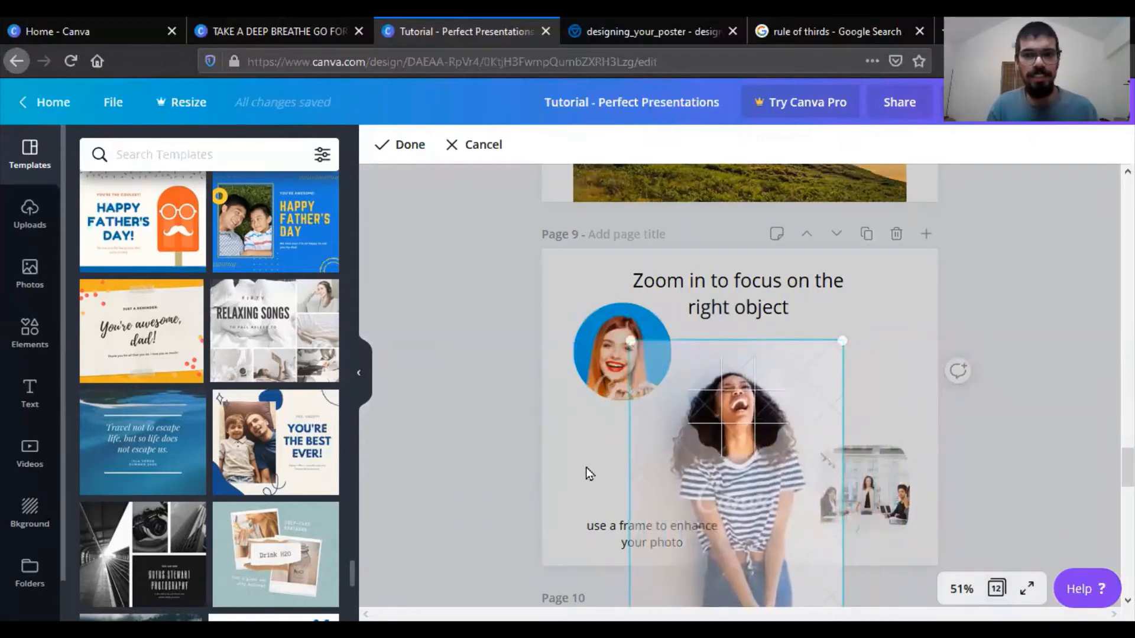
pyautogui.click(586, 467)
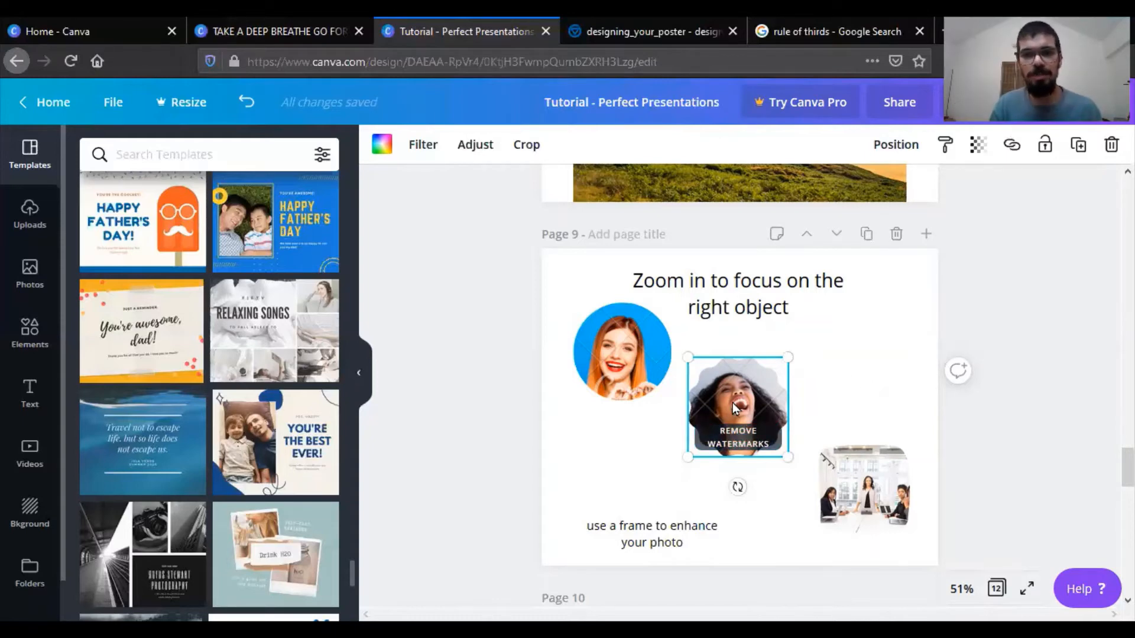
# - Enlarge and reposition the photo inside page 9's rounded square frame so it focuses on the standing woman's face
pyautogui.doubleClick(862, 499)
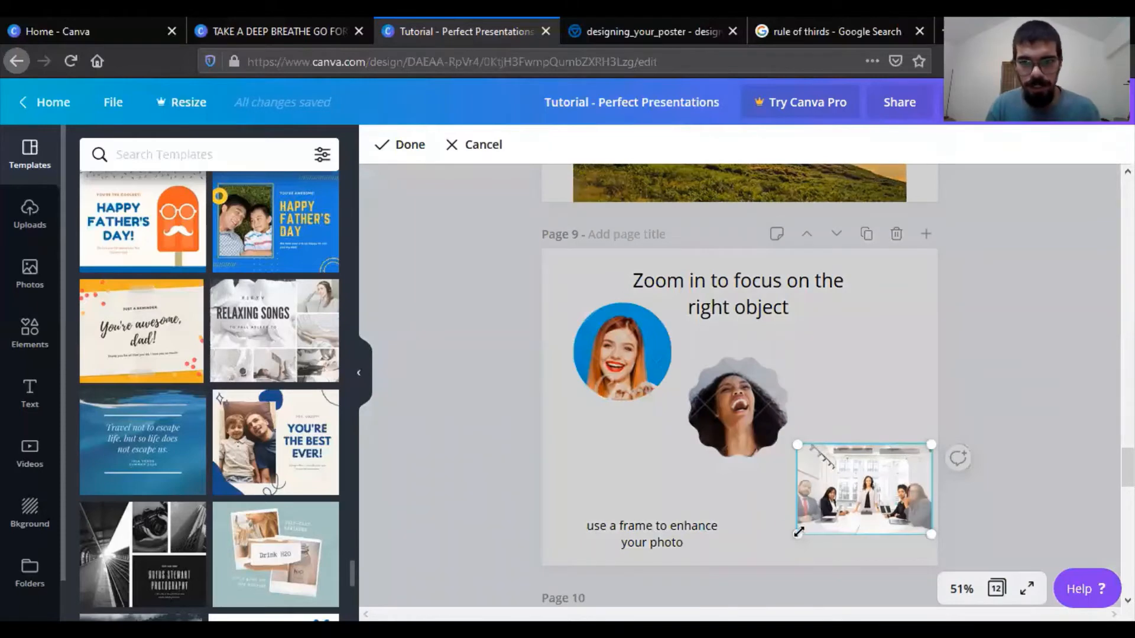
pyautogui.moveTo(798, 534); pyautogui.dragTo(670, 616)
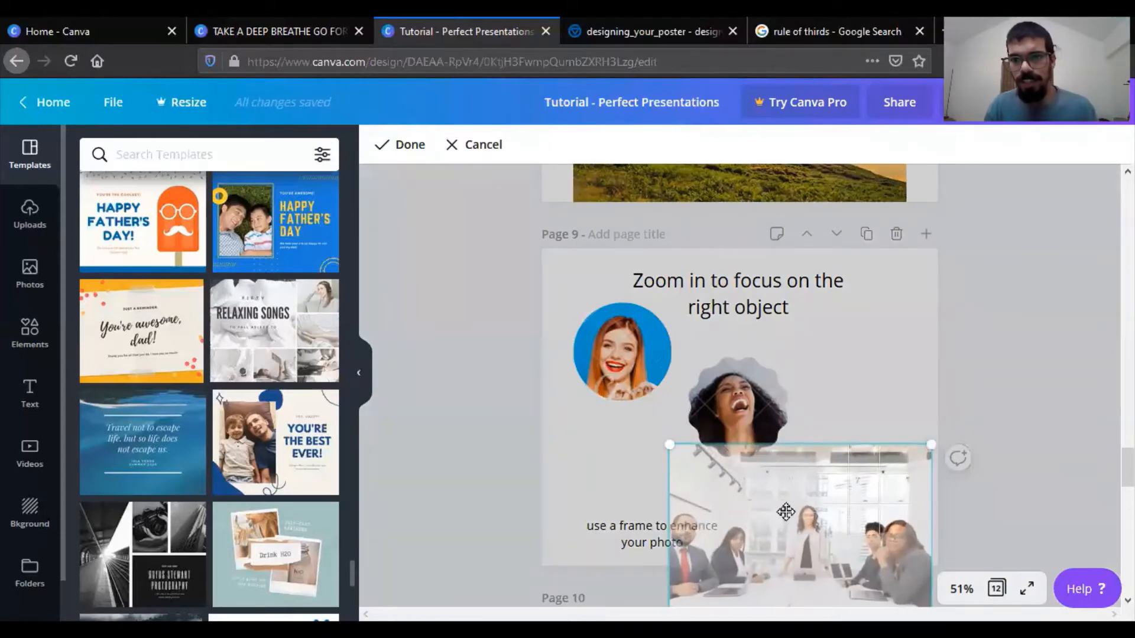
pyautogui.moveTo(786, 512); pyautogui.dragTo(844, 499)
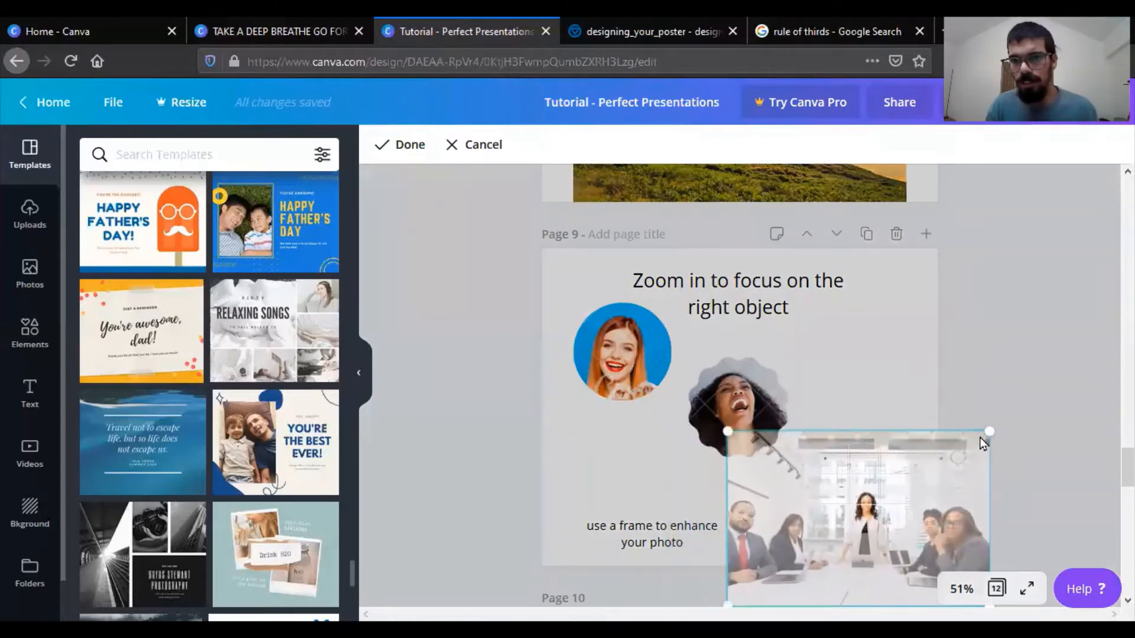
pyautogui.moveTo(990, 431); pyautogui.dragTo(1075, 374)
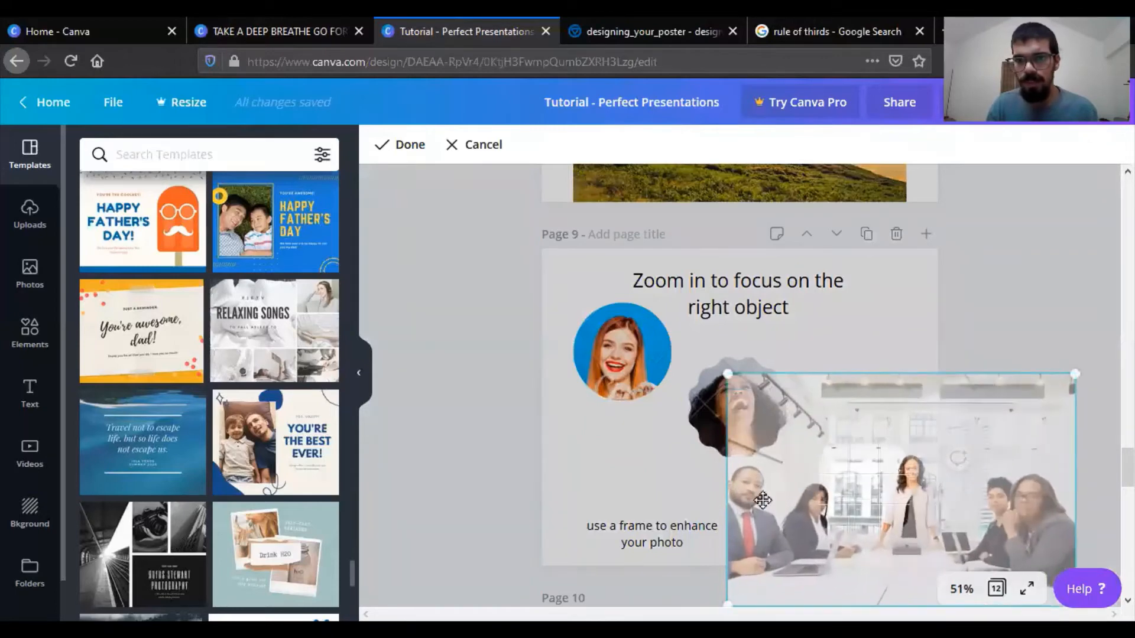
pyautogui.moveTo(733, 382); pyautogui.dragTo(510, 229)
pyautogui.moveTo(882, 362); pyautogui.dragTo(924, 477)
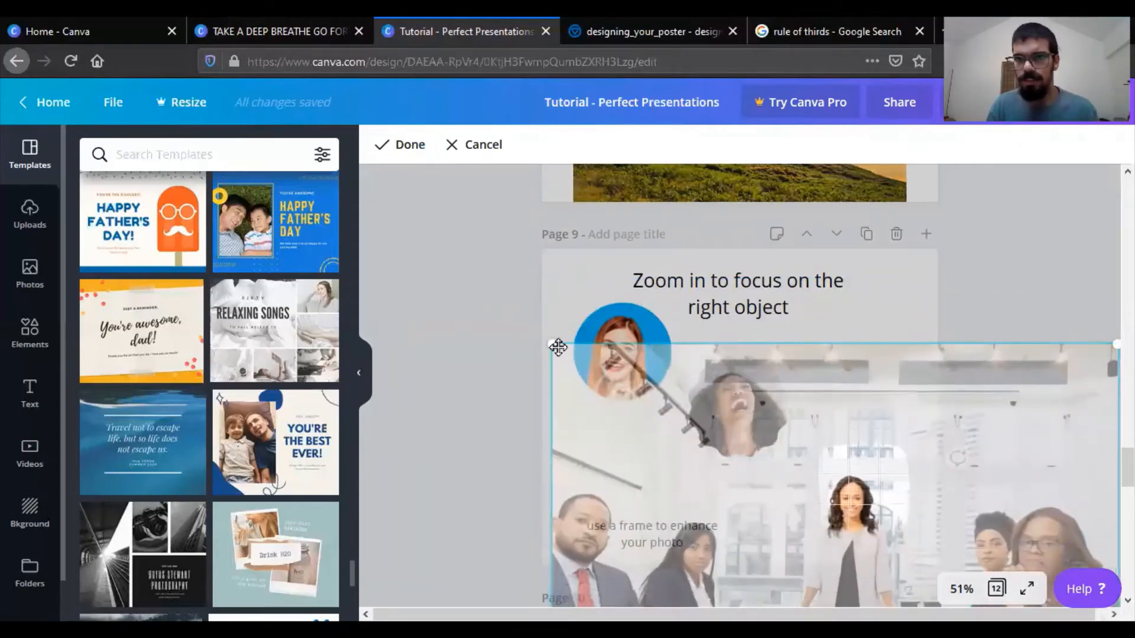
pyautogui.moveTo(550, 342); pyautogui.dragTo(428, 278)
pyautogui.moveTo(578, 360); pyautogui.dragTo(589, 346)
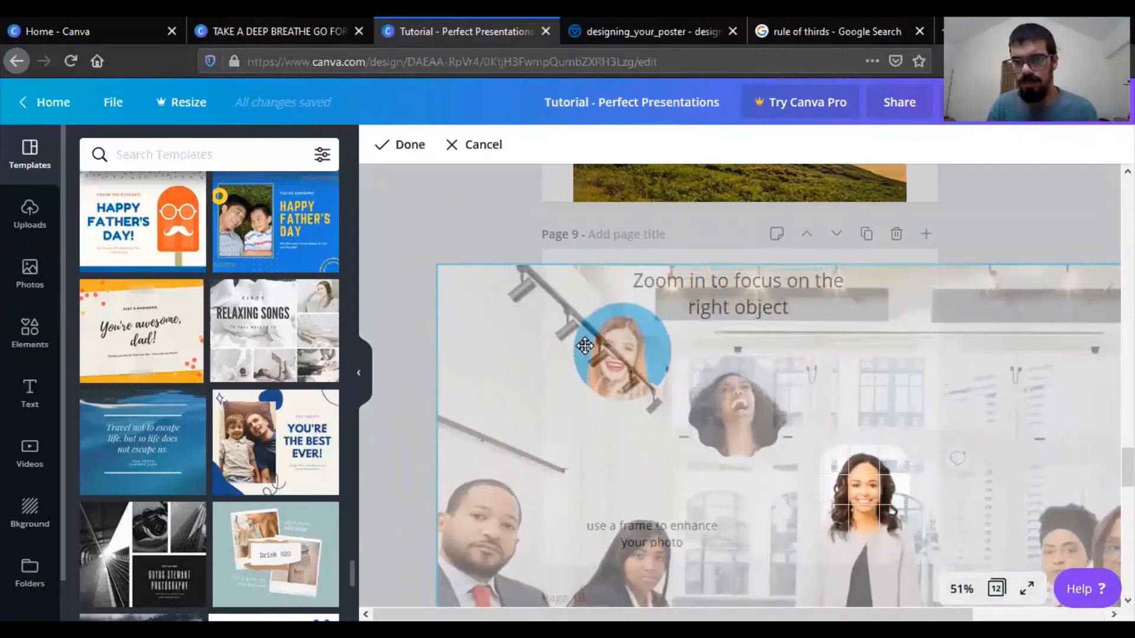
pyautogui.click(505, 241)
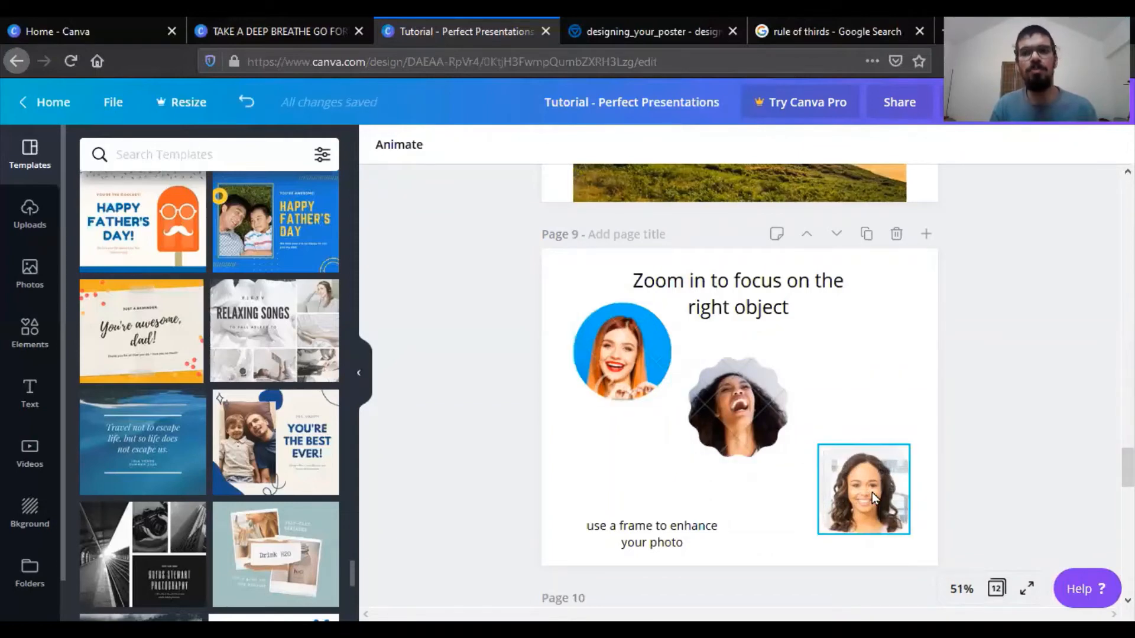
# - Switch to the Google image results for "rule of thirds" and examine how the example photos place their subjects on the grid
pyautogui.scroll(-5, 1044, 452)
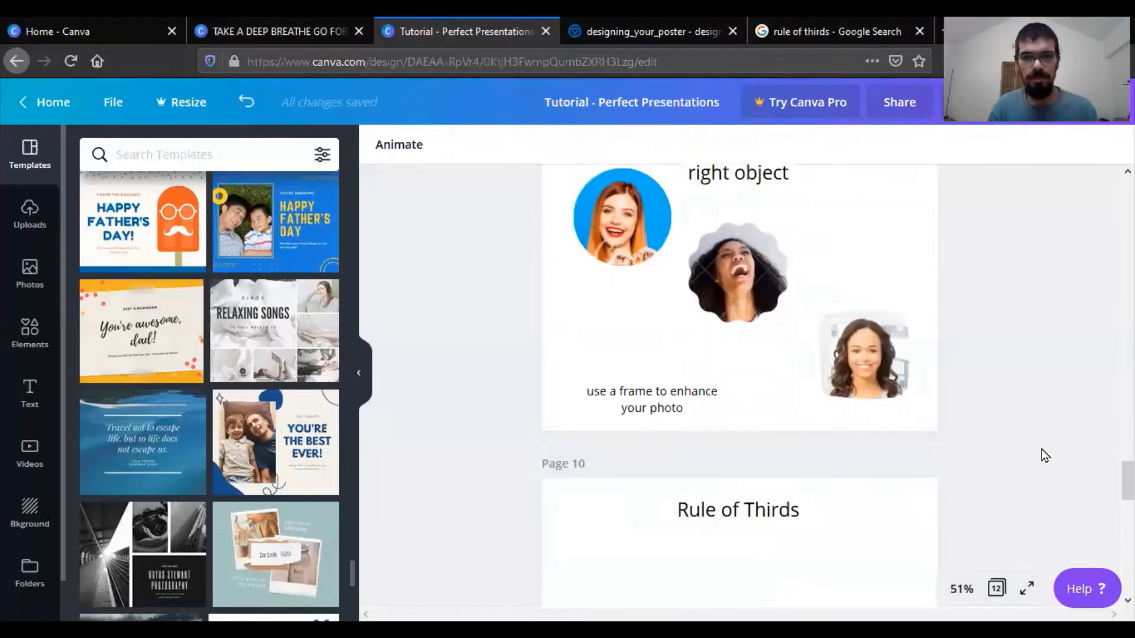
pyautogui.scroll(-3, 1045, 444)
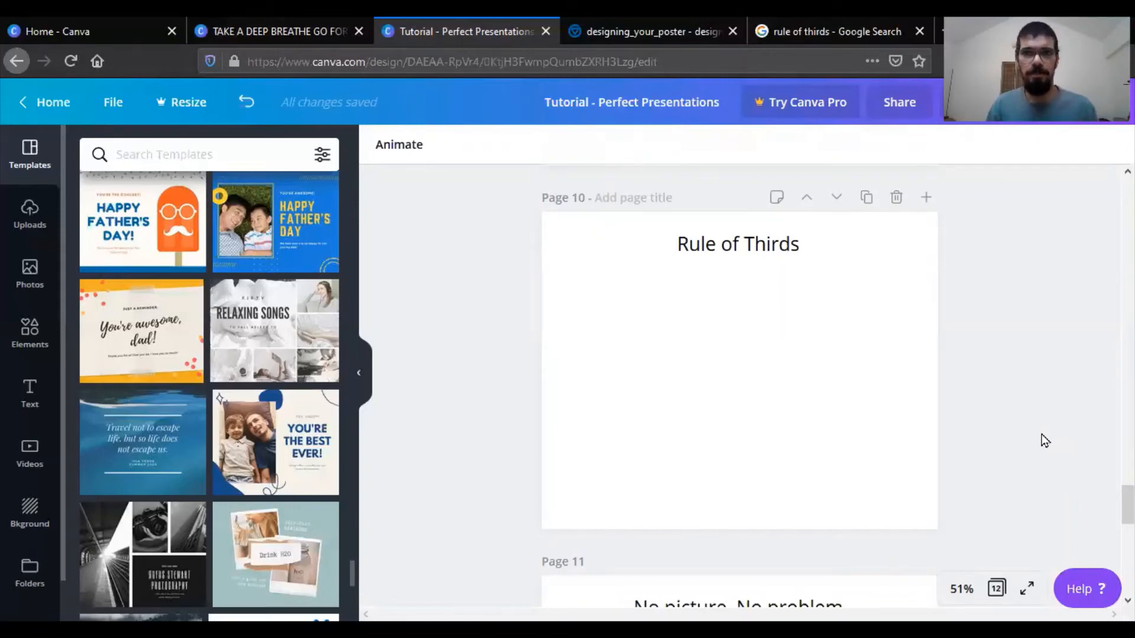
pyautogui.click(820, 20)
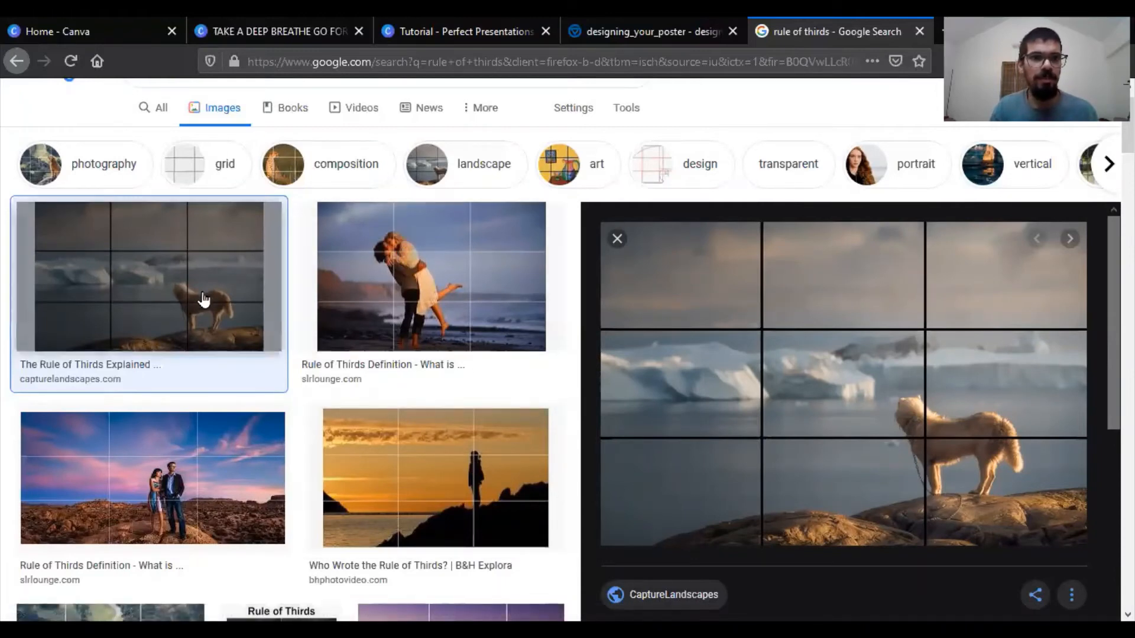
pyautogui.scroll(-3, 220, 408)
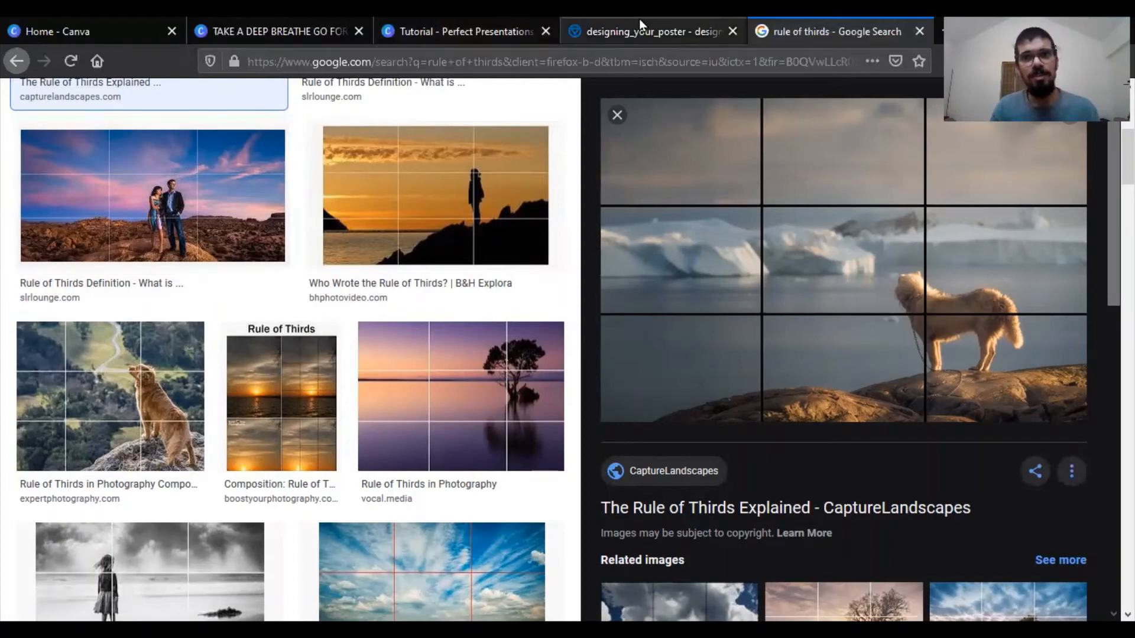
# - Return to the Canva presentation and add the "You're the best ever!" template as a new page after the Rule of Thirds page
pyautogui.click(473, 20)
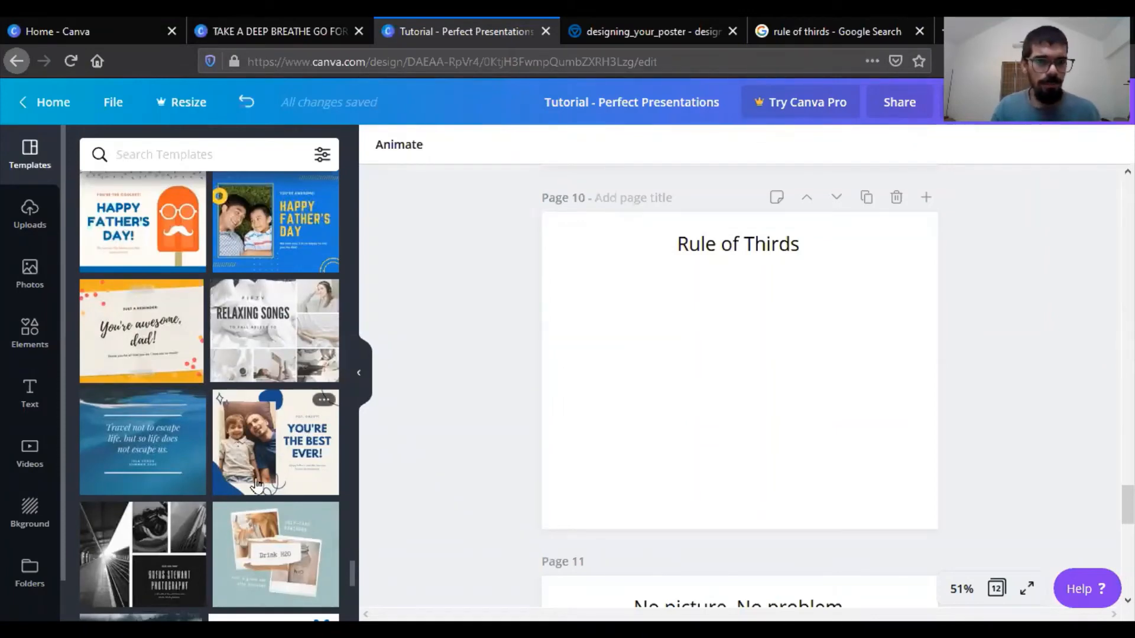
pyautogui.click(275, 455)
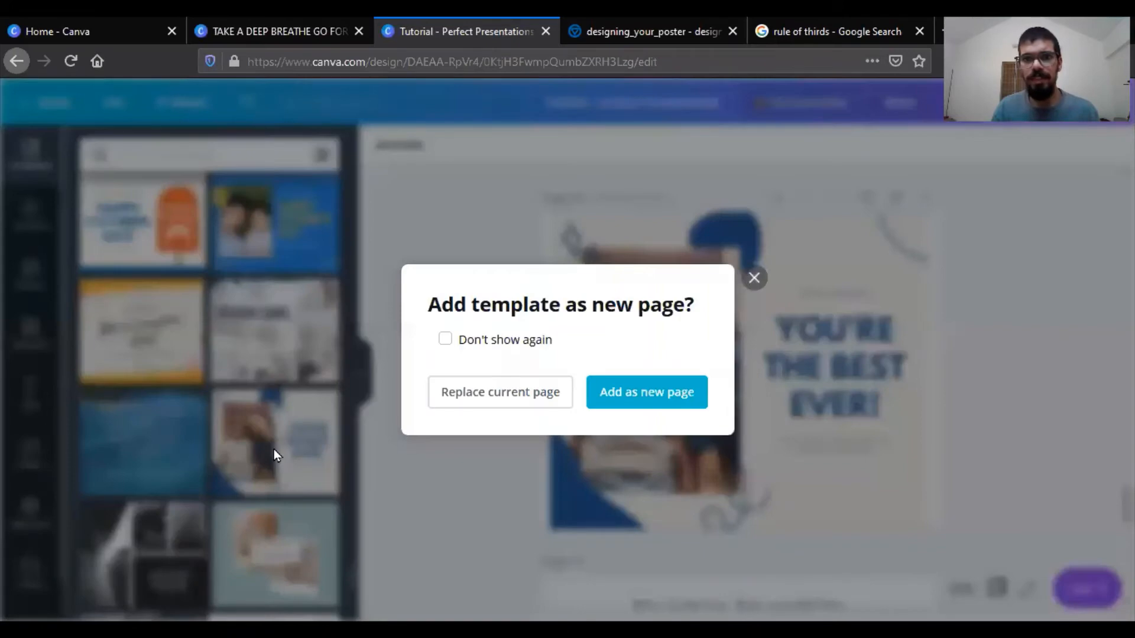
pyautogui.click(660, 386)
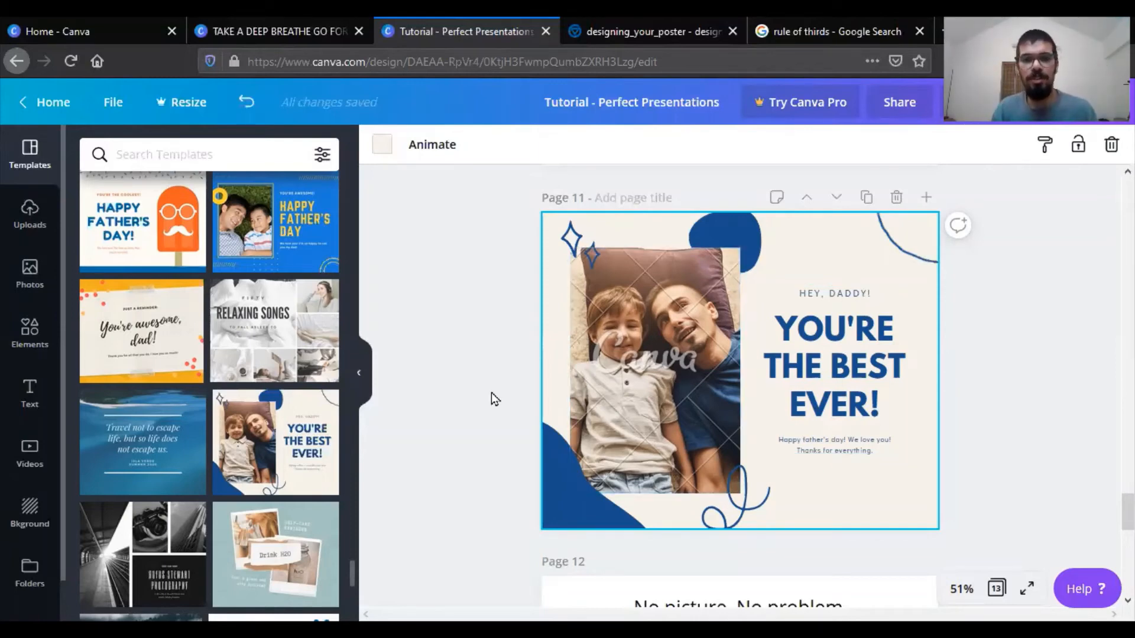
# - Add the "Save the Date June 3, 2020" template as a new page after the "No picture, No problem" page
pyautogui.scroll(-4, 492, 392)
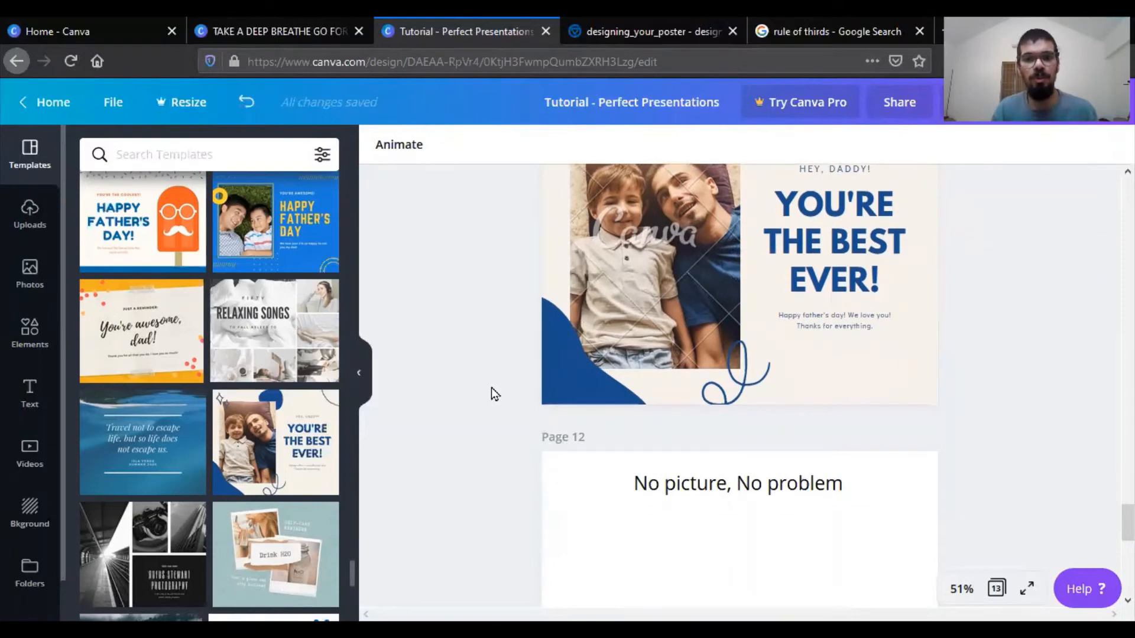
pyautogui.scroll(-3, 496, 375)
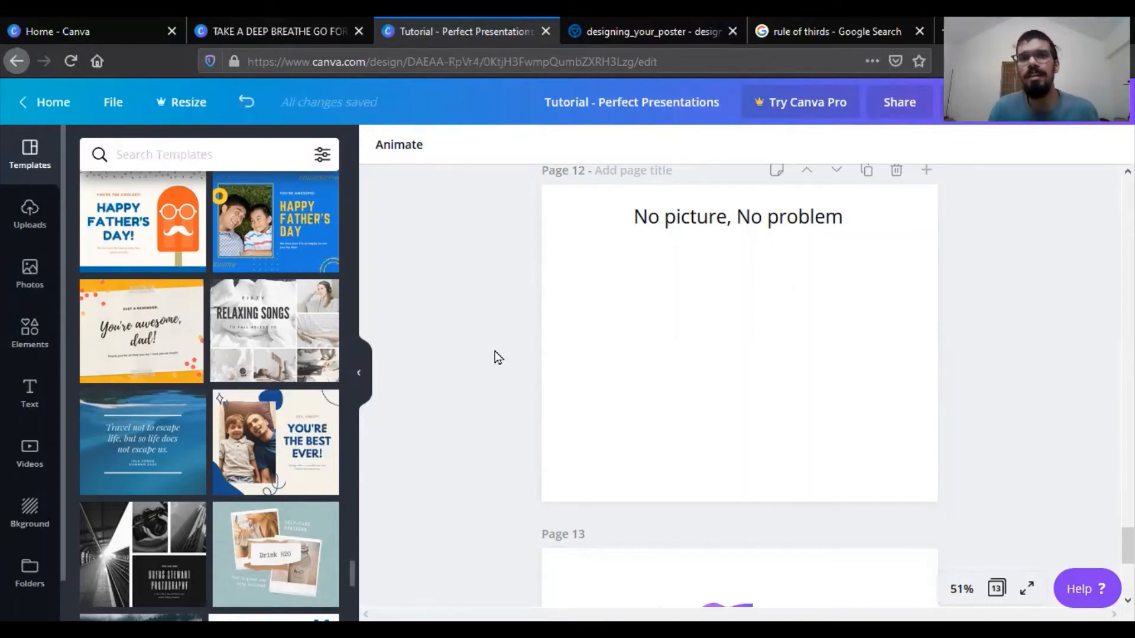
pyautogui.scroll(-2, 495, 351)
pyautogui.scroll(3, 495, 351)
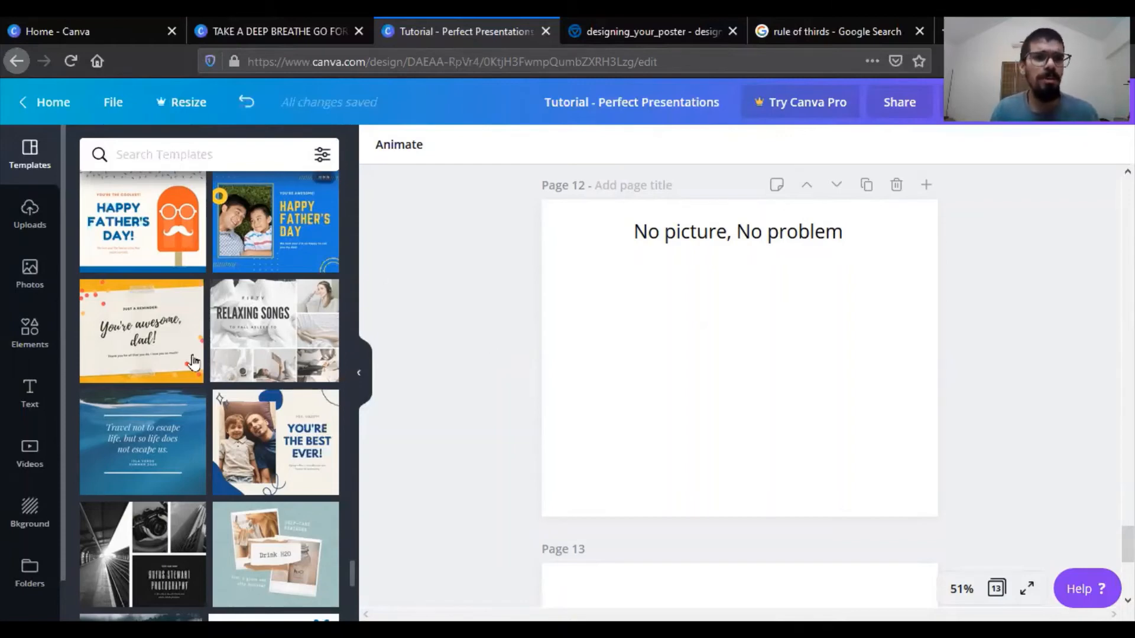
pyautogui.scroll(5, 190, 385)
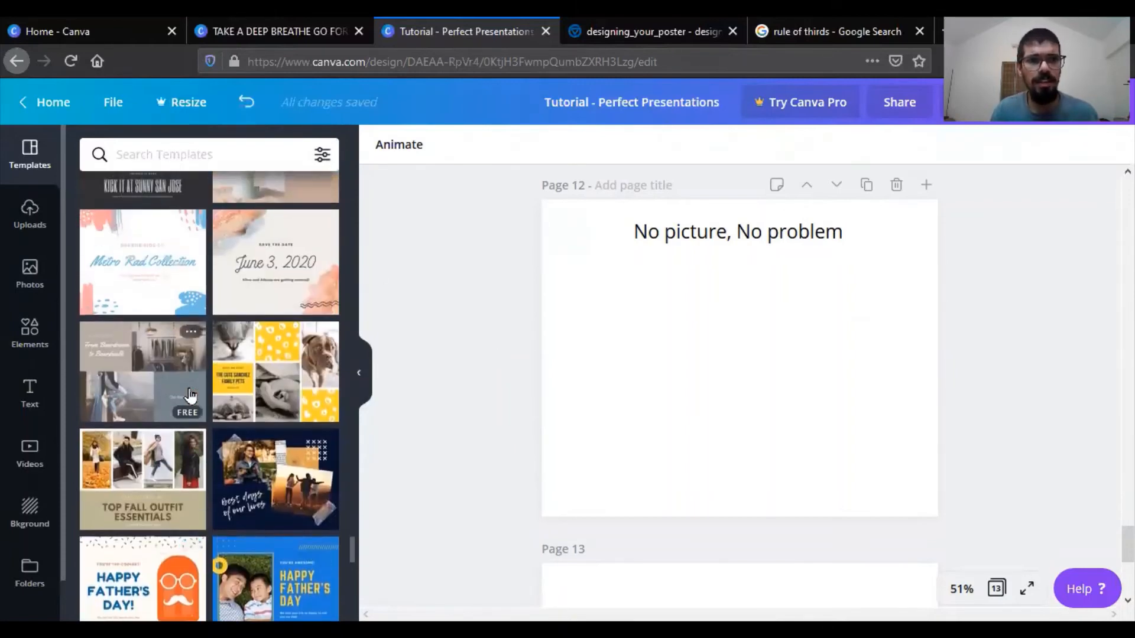
pyautogui.scroll(3, 178, 378)
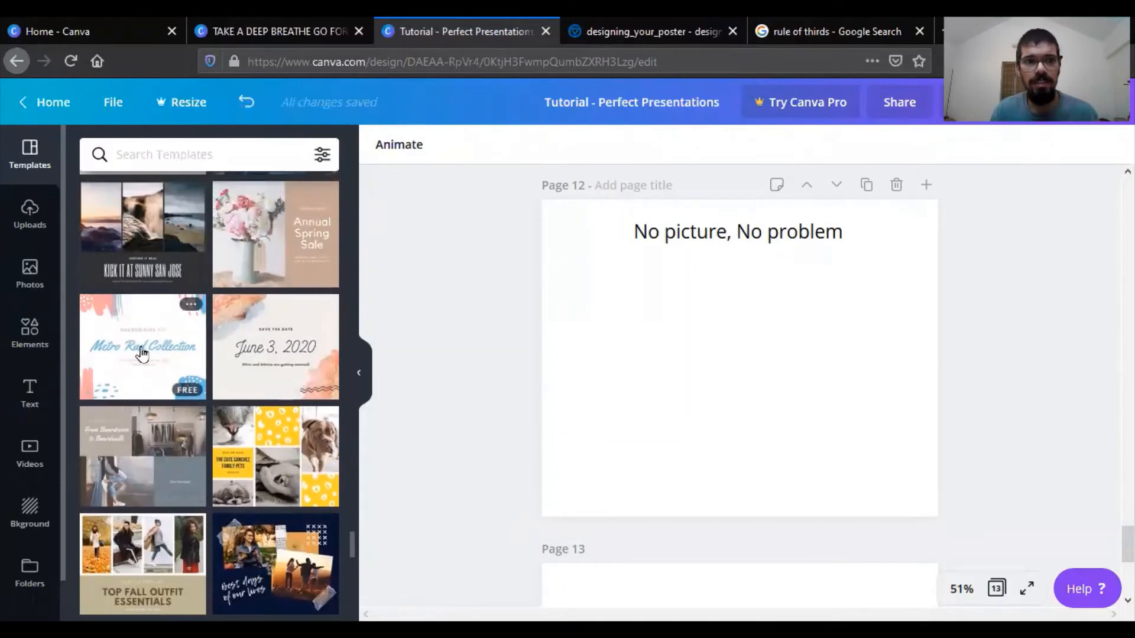
pyautogui.scroll(5, 142, 354)
pyautogui.scroll(-5, 145, 355)
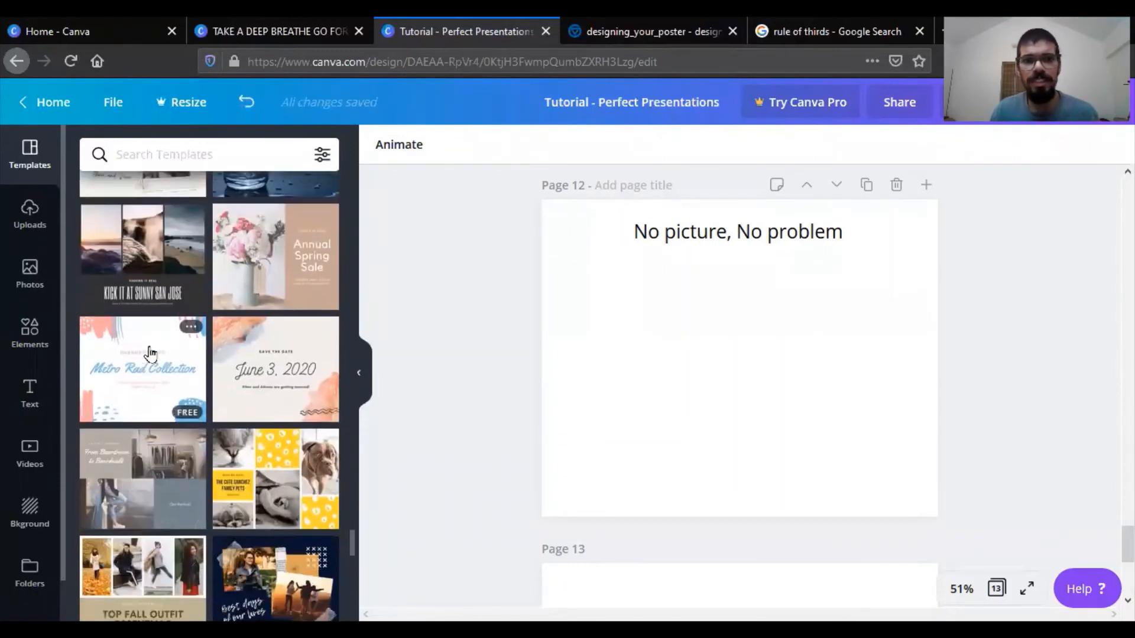
pyautogui.click(280, 355)
pyautogui.click(594, 400)
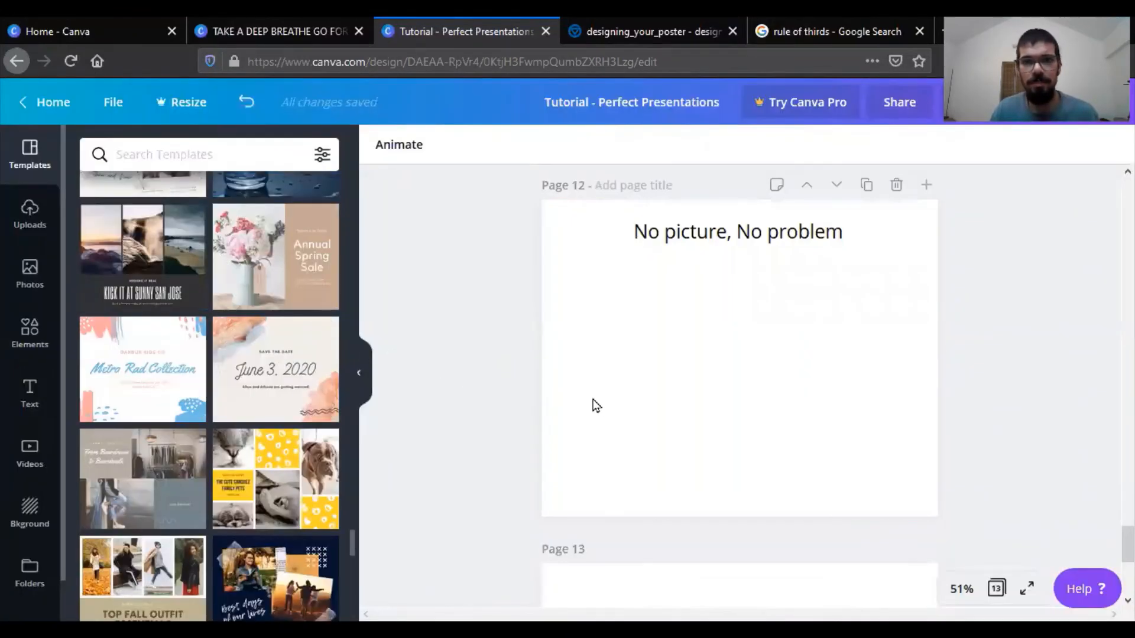
pyautogui.click(320, 353)
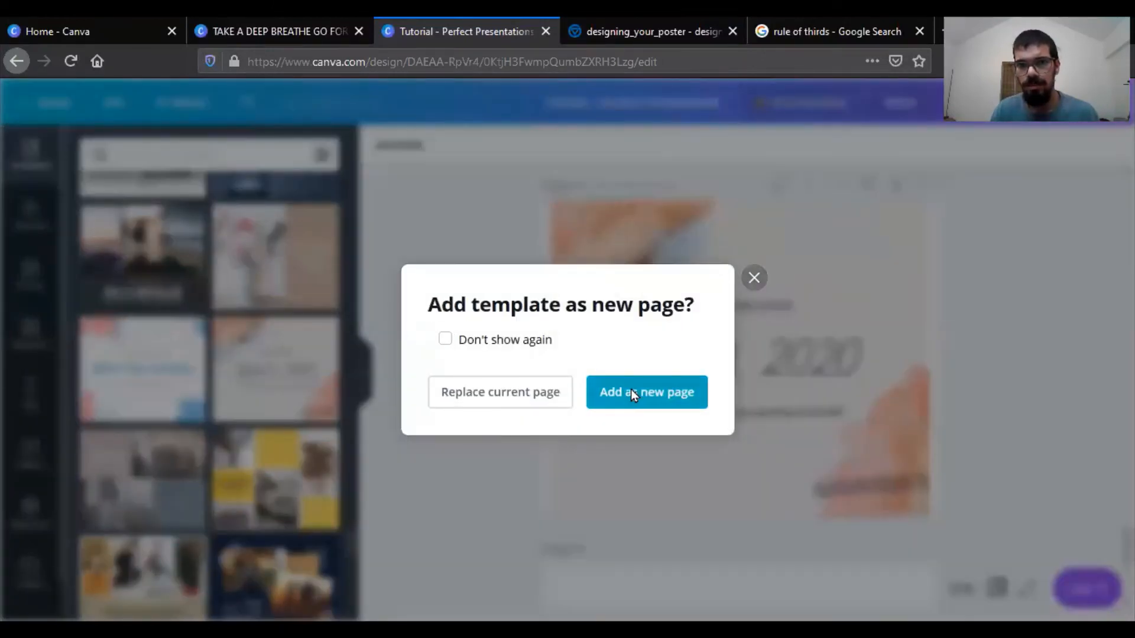
pyautogui.click(632, 391)
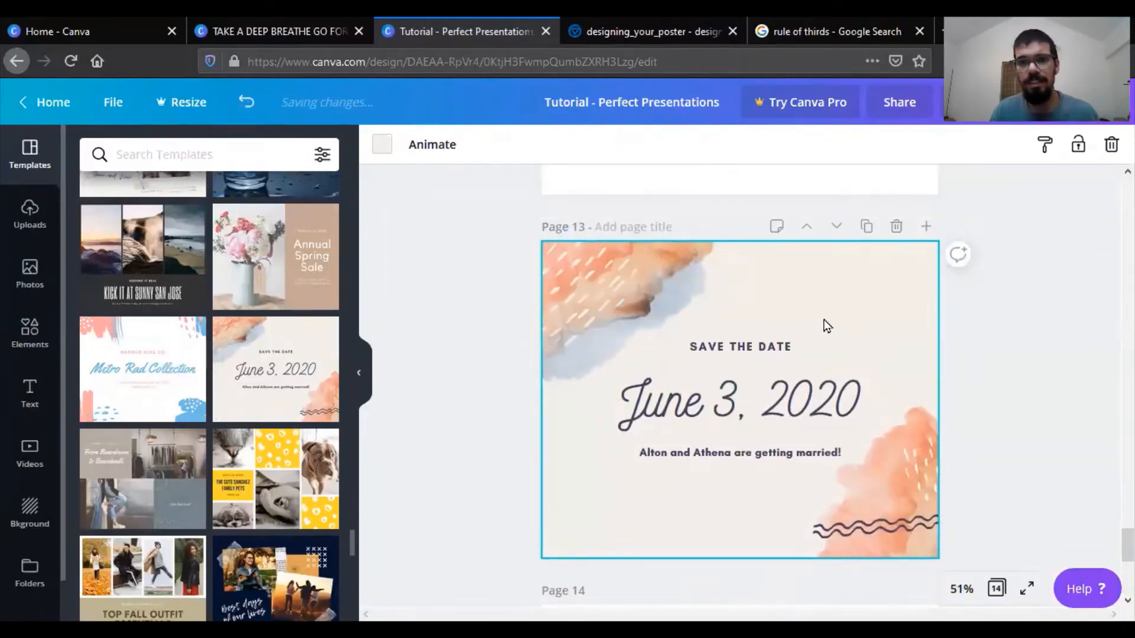
# - Delete the "June 3, 2020" text and both orange watercolour shapes from page 13
pyautogui.click(748, 415)
pyautogui.press('Delete')
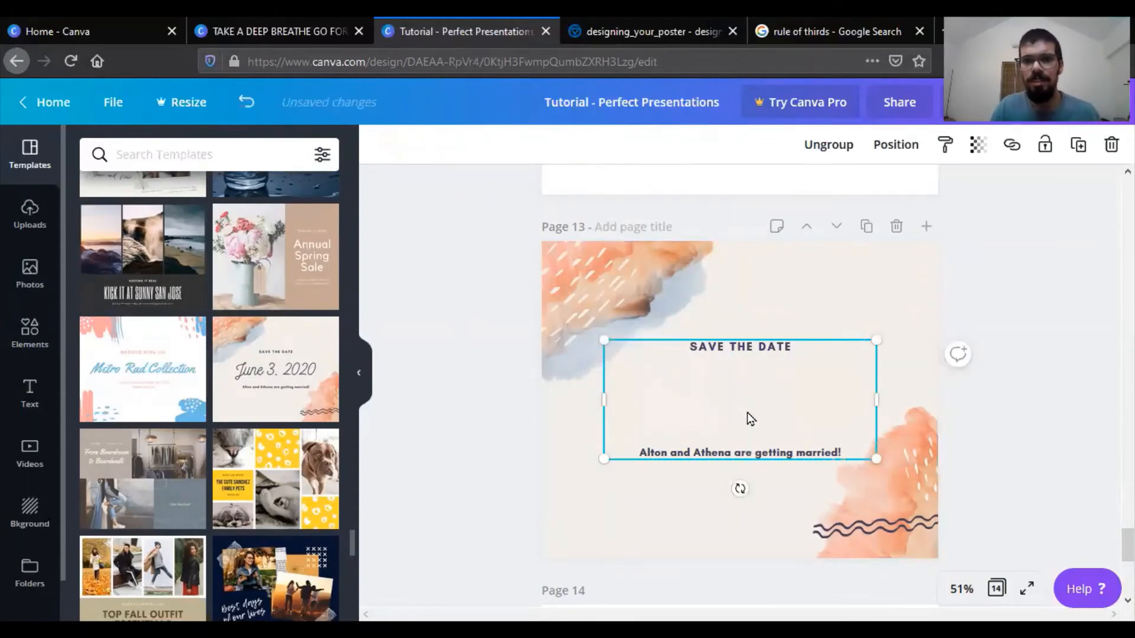
pyautogui.click(780, 285)
pyautogui.click(687, 290)
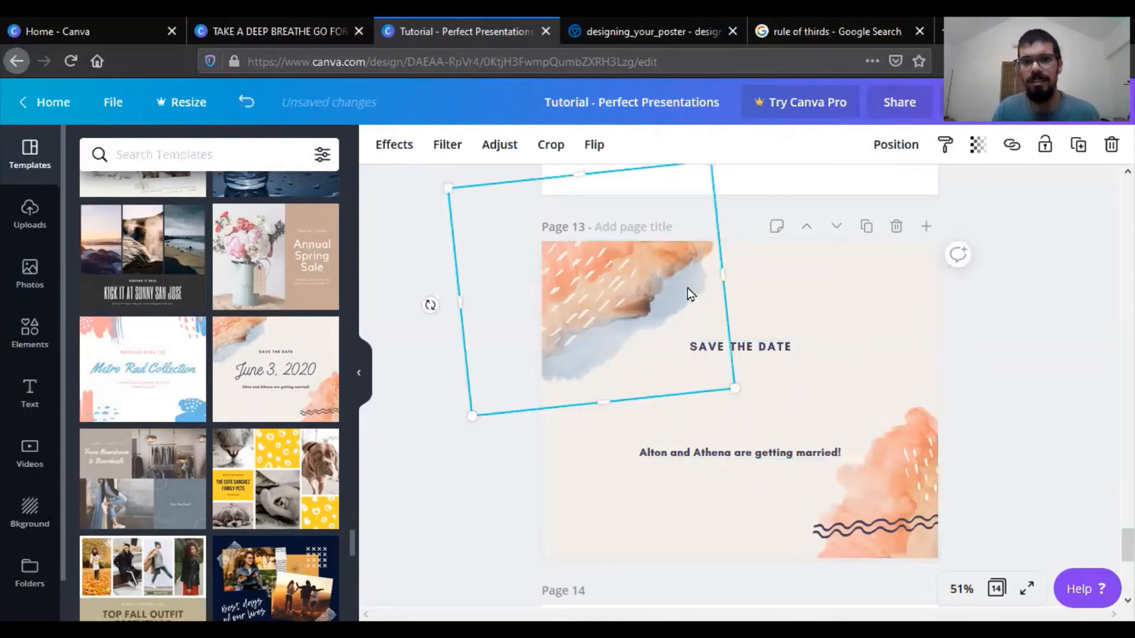
pyautogui.press('Delete')
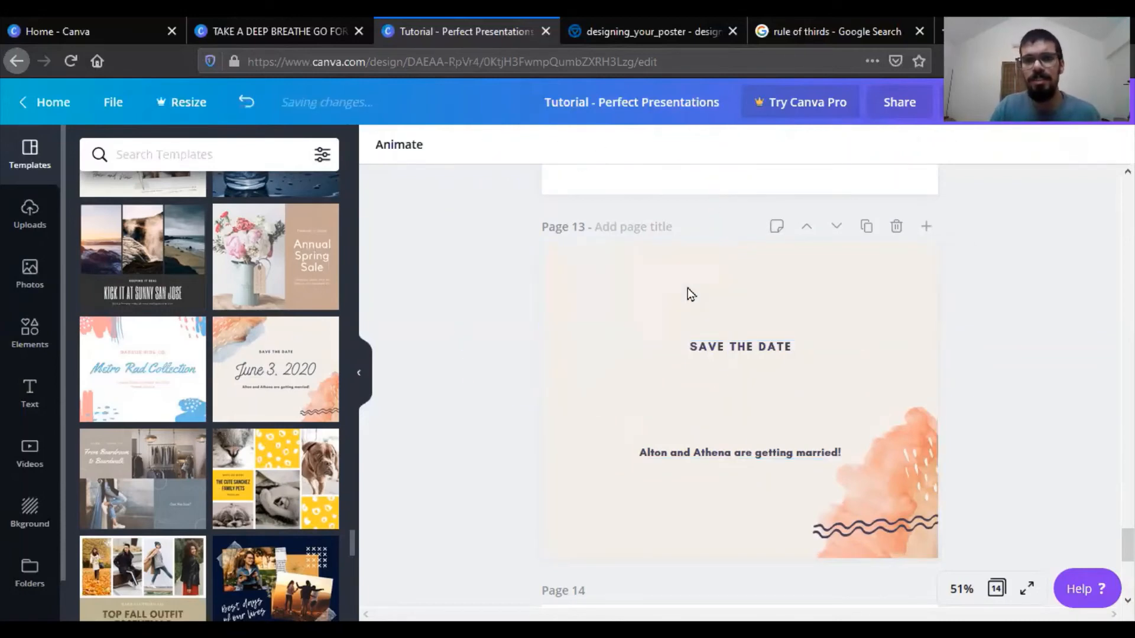
pyautogui.click(885, 433)
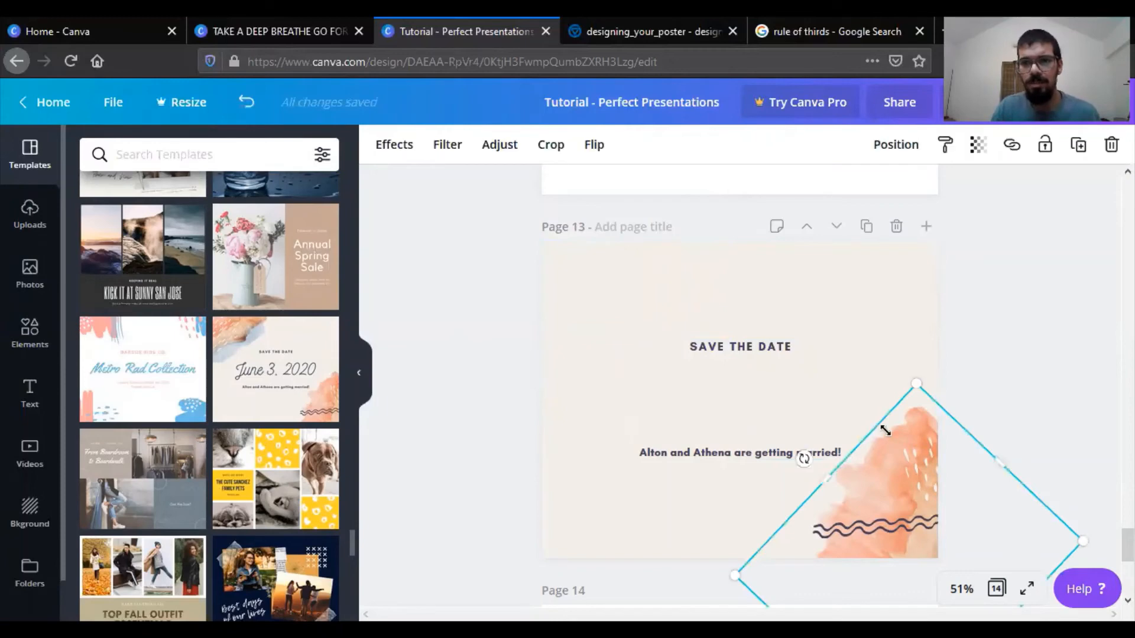
pyautogui.press('Delete')
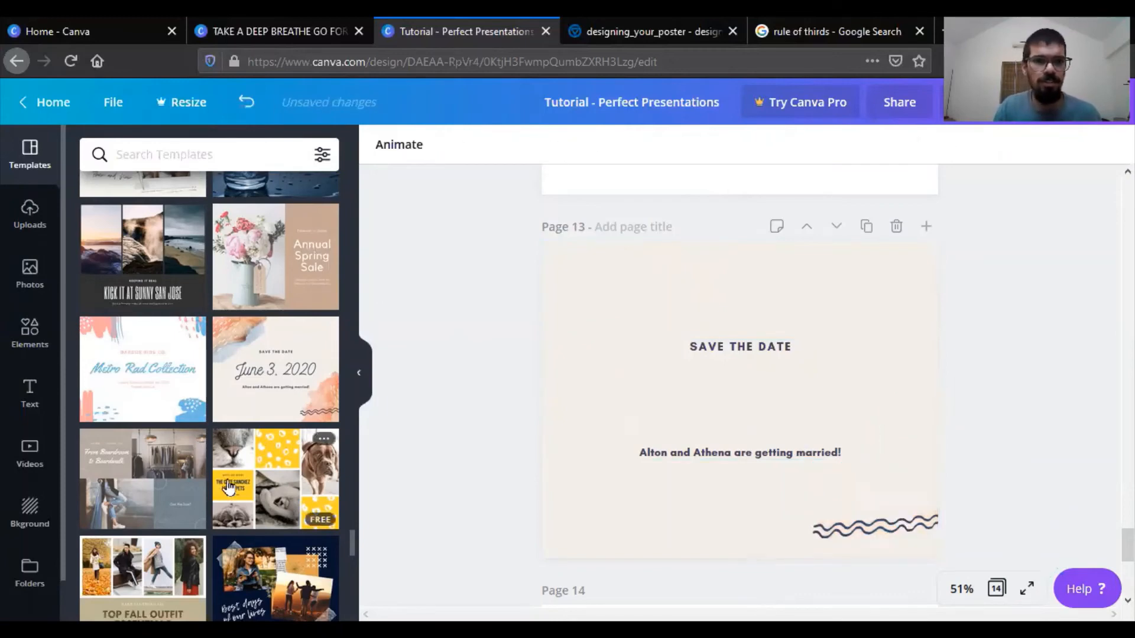
pyautogui.scroll(-10, 101, 342)
pyautogui.click(96, 290)
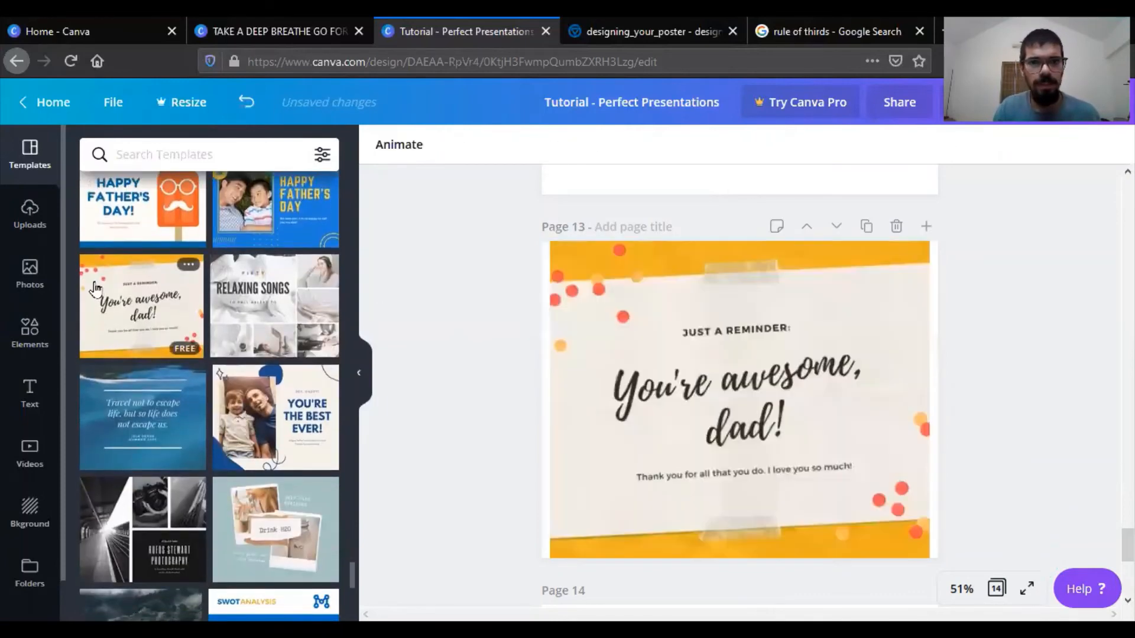
pyautogui.scroll(3, 896, 315)
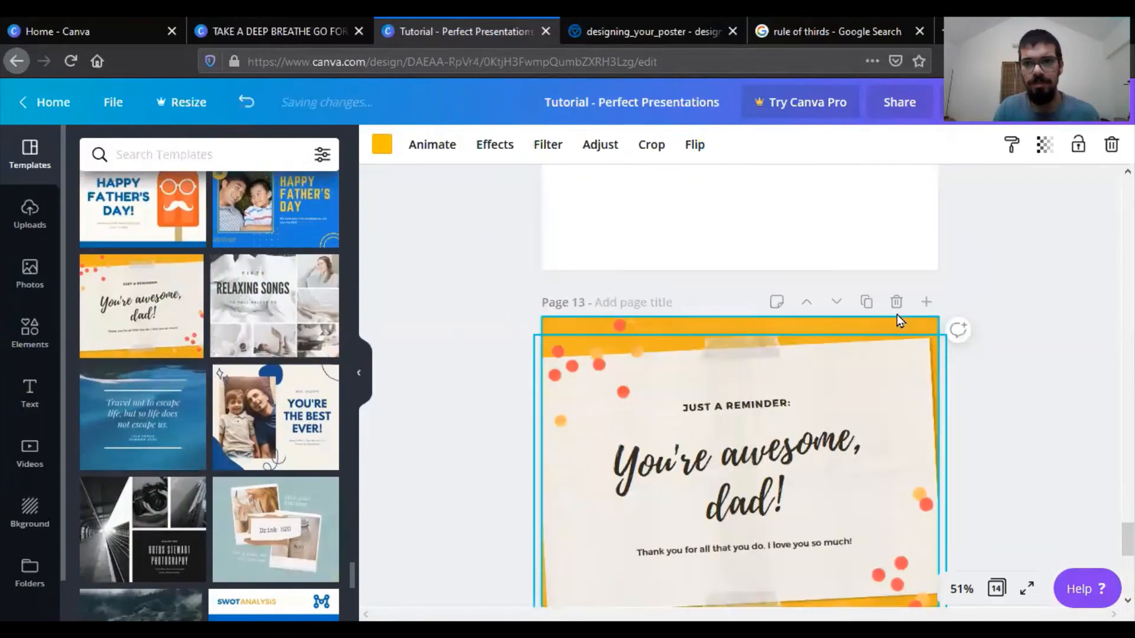
pyautogui.scroll(-2, 897, 315)
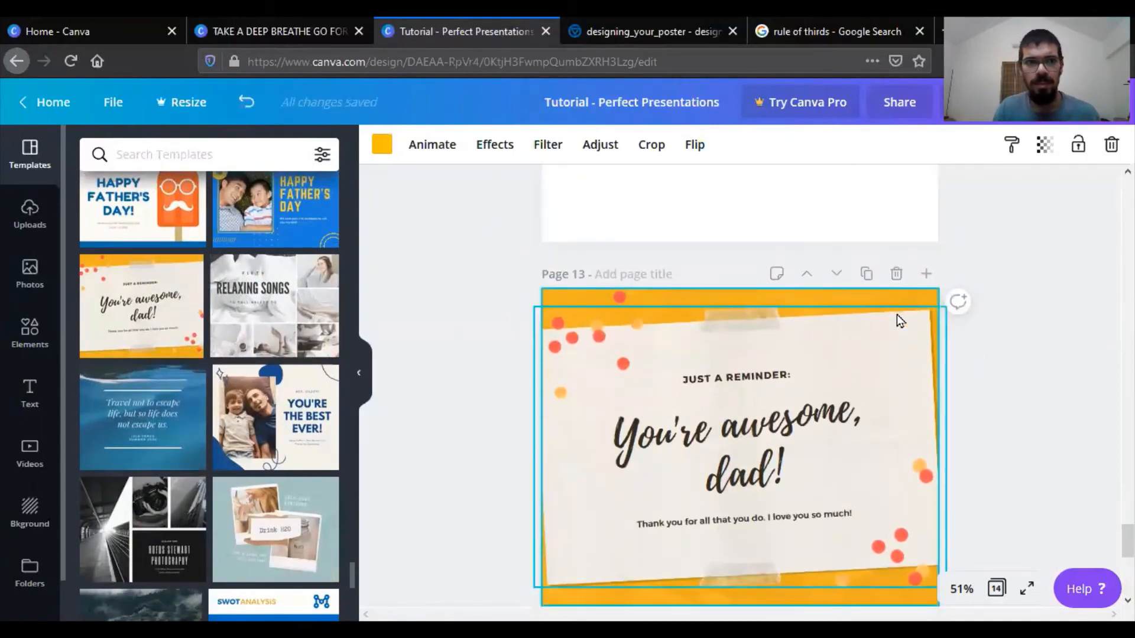
pyautogui.click(249, 100)
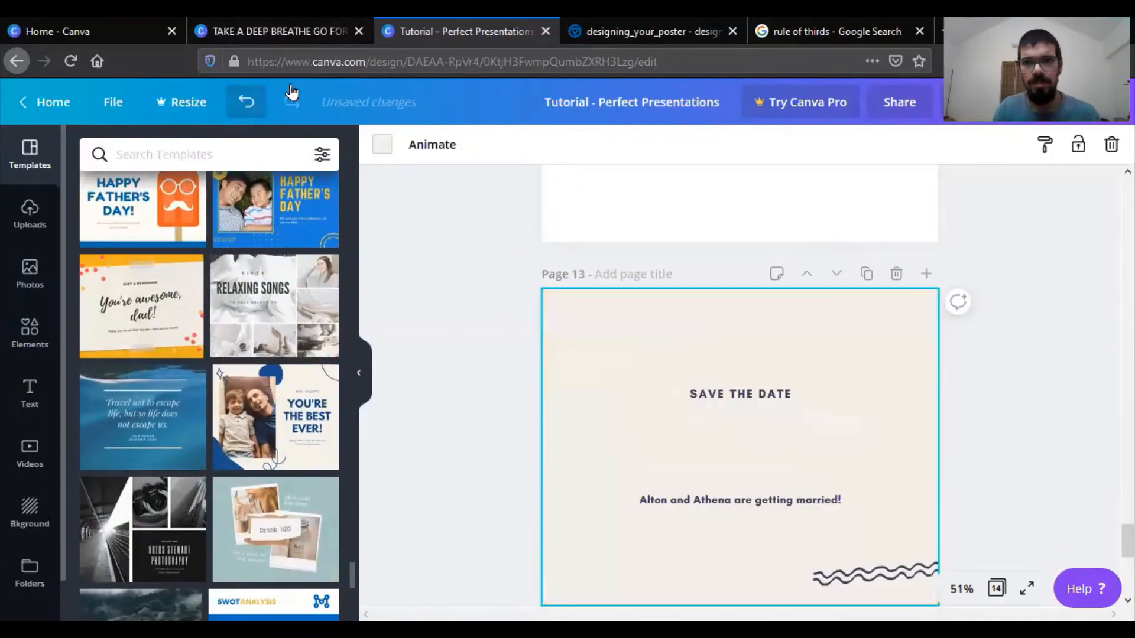
# - Add a blank page after page 13 and apply the "You're awesome, dad!" template to it
pyautogui.scroll(1, 946, 355)
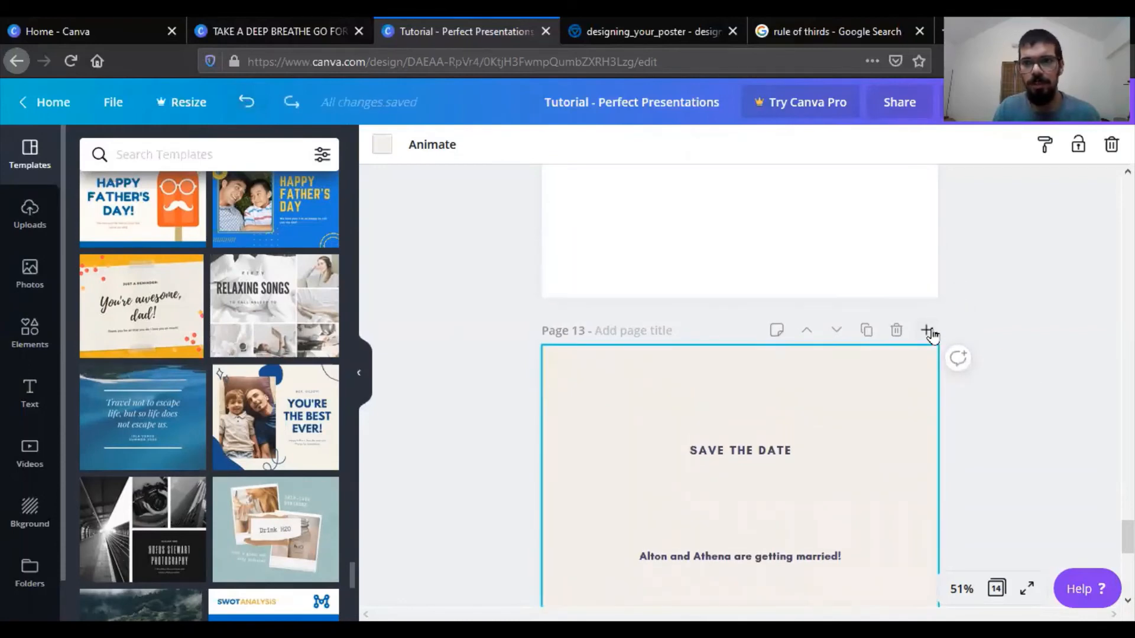
pyautogui.click(926, 330)
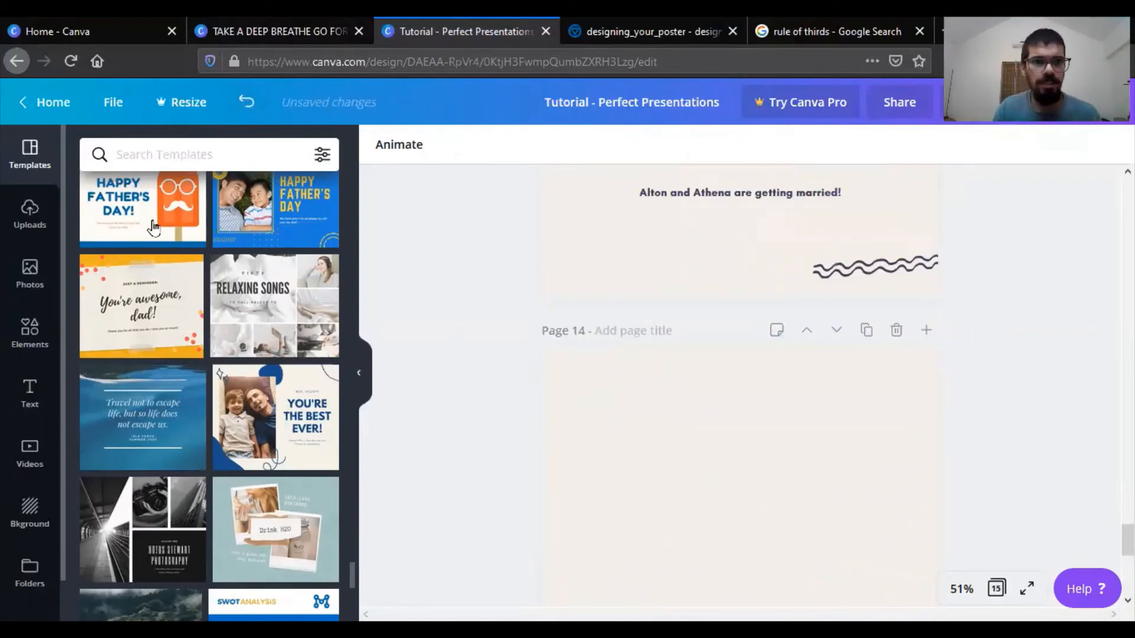
pyautogui.click(142, 305)
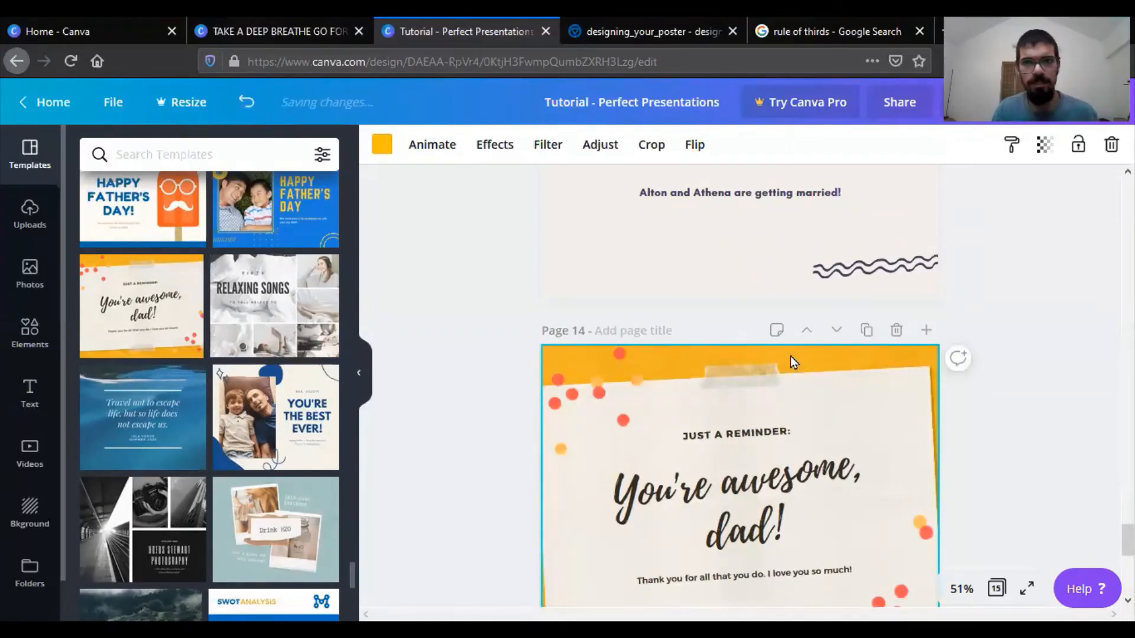
# - Paste page 14's orange paper background onto page 13
pyautogui.scroll(4, 793, 362)
pyautogui.hotkey('ctrl', 'v')
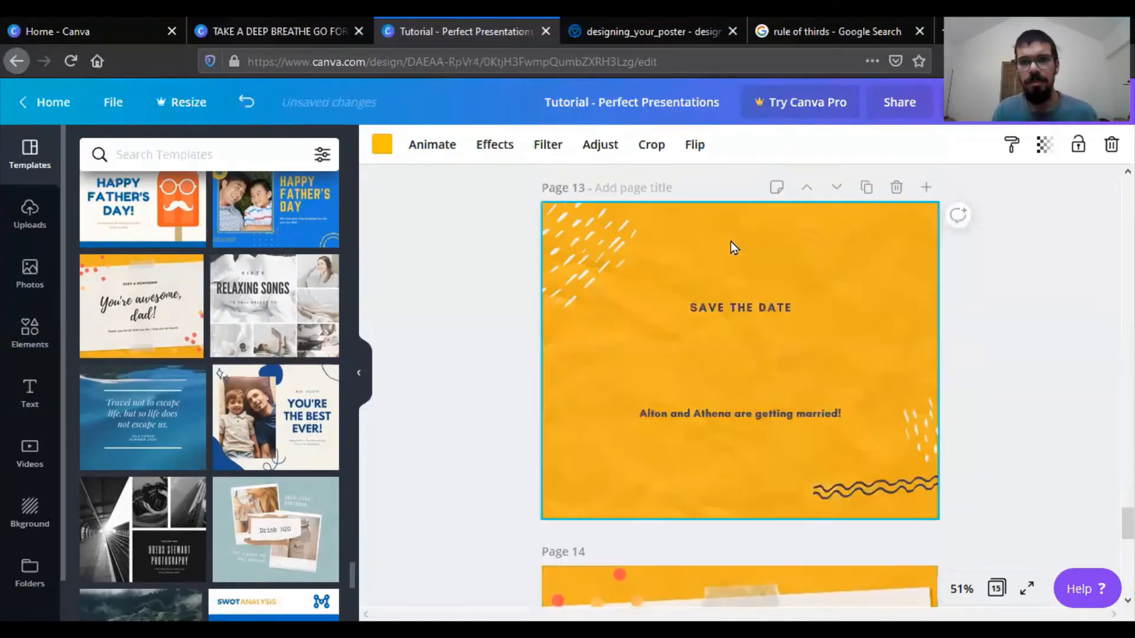
# - Enlarge both white dash patterns on page 13 and shift the upper one further up into the page corner
pyautogui.click(575, 281)
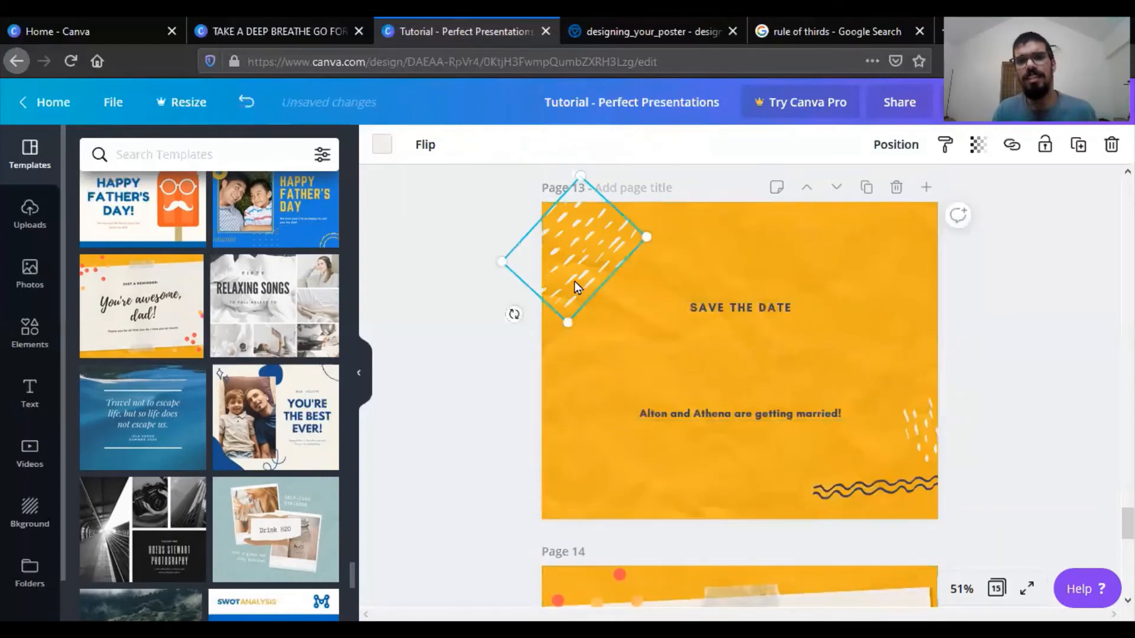
pyautogui.moveTo(563, 331); pyautogui.dragTo(553, 409)
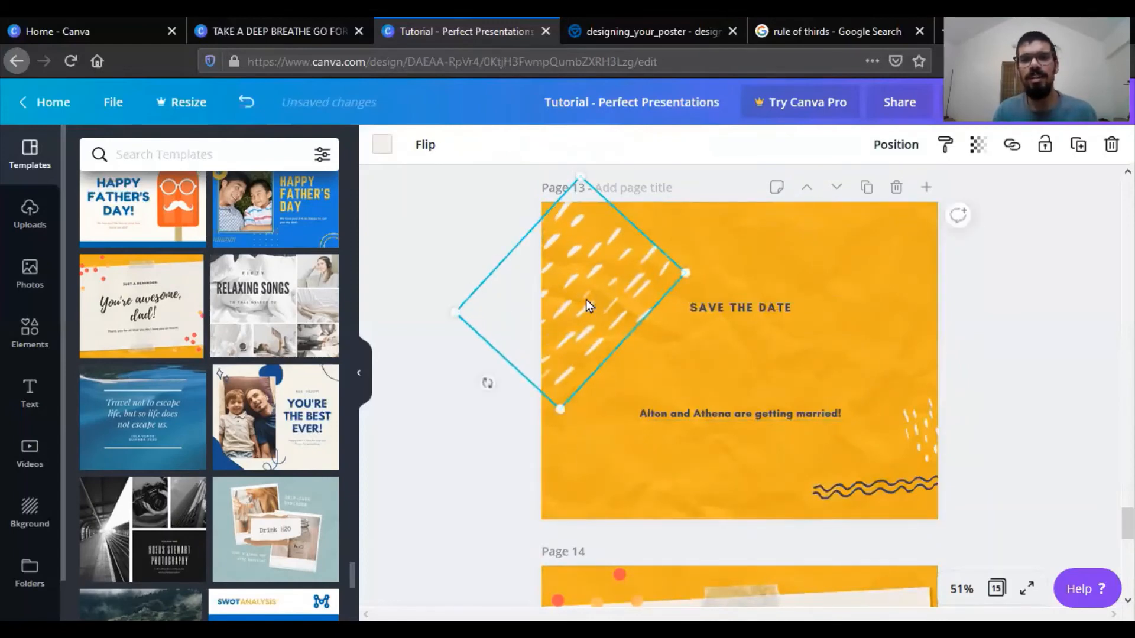
pyautogui.moveTo(587, 286); pyautogui.dragTo(588, 256)
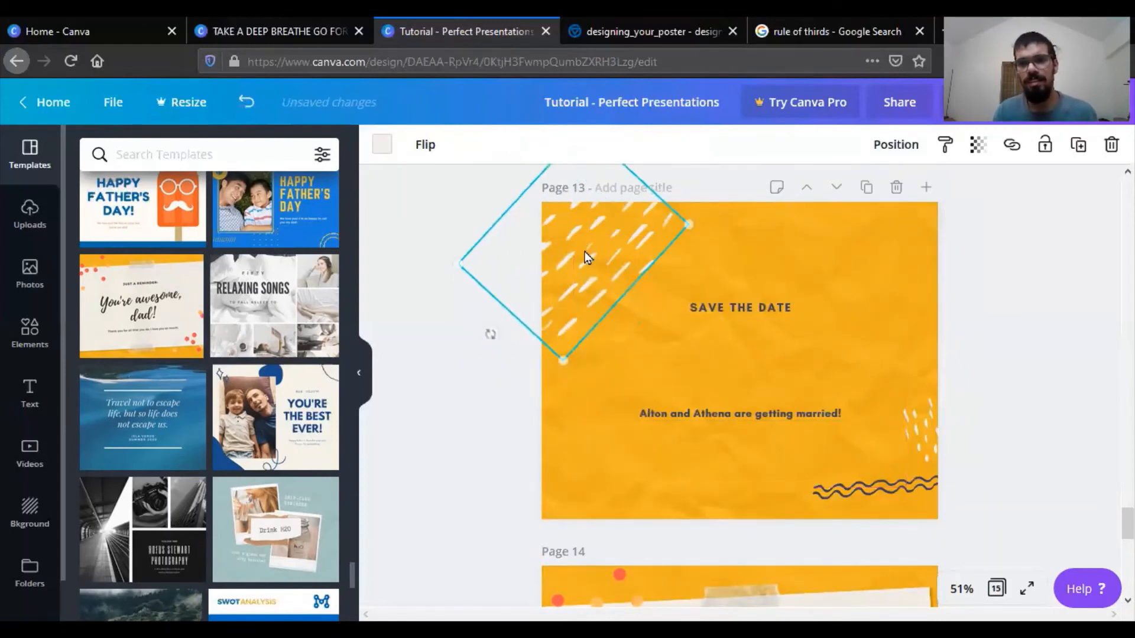
pyautogui.click(943, 450)
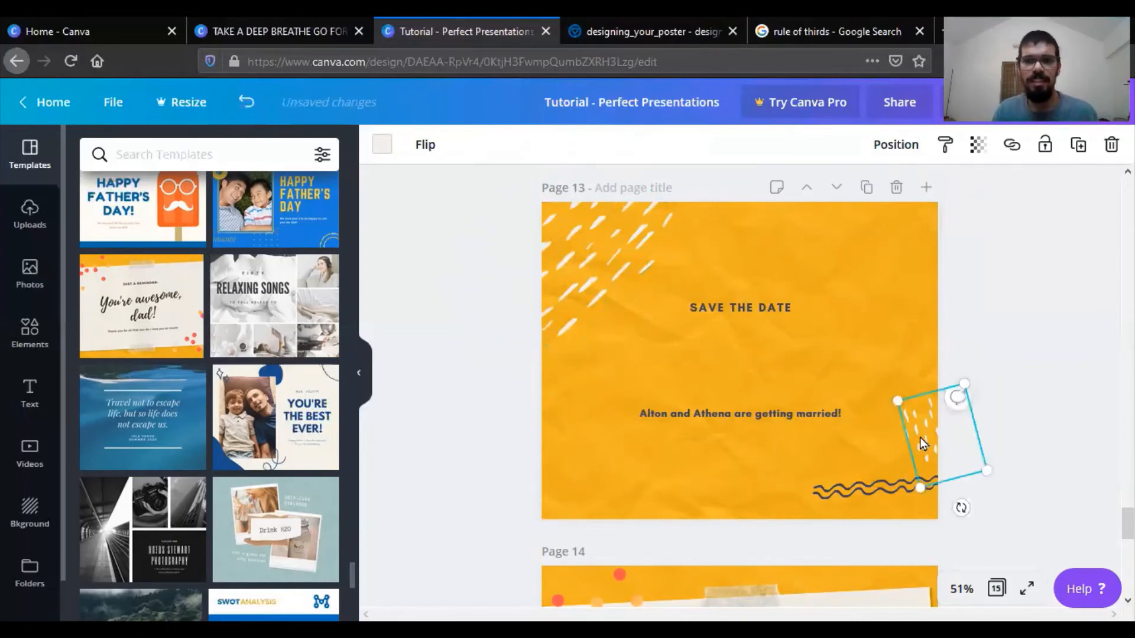
pyautogui.moveTo(889, 394); pyautogui.dragTo(906, 429)
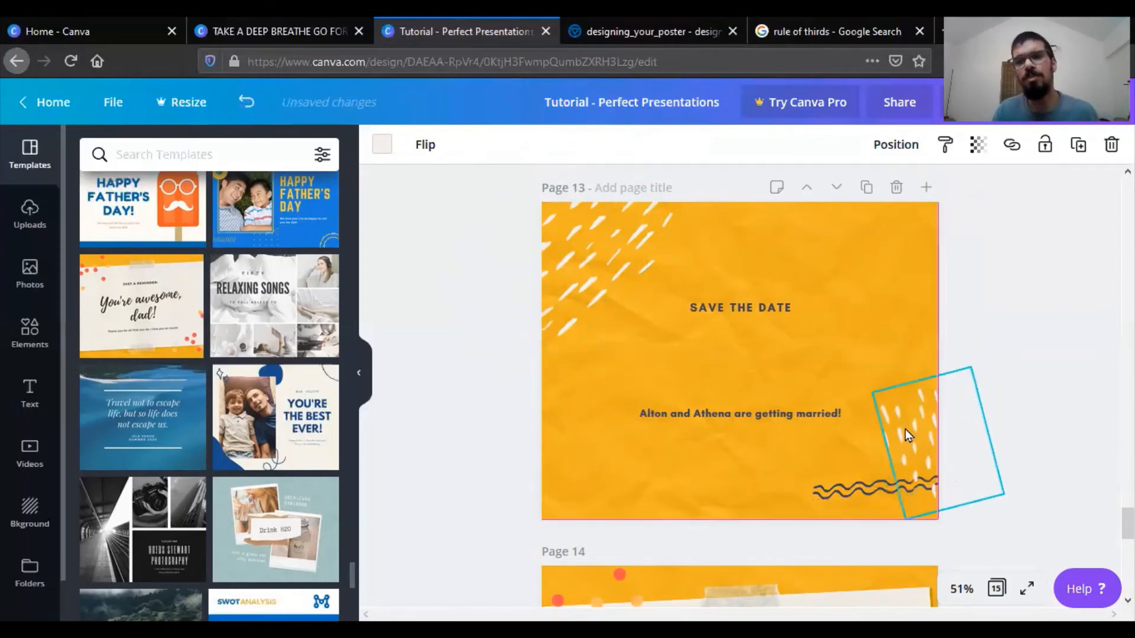
pyautogui.click(1002, 397)
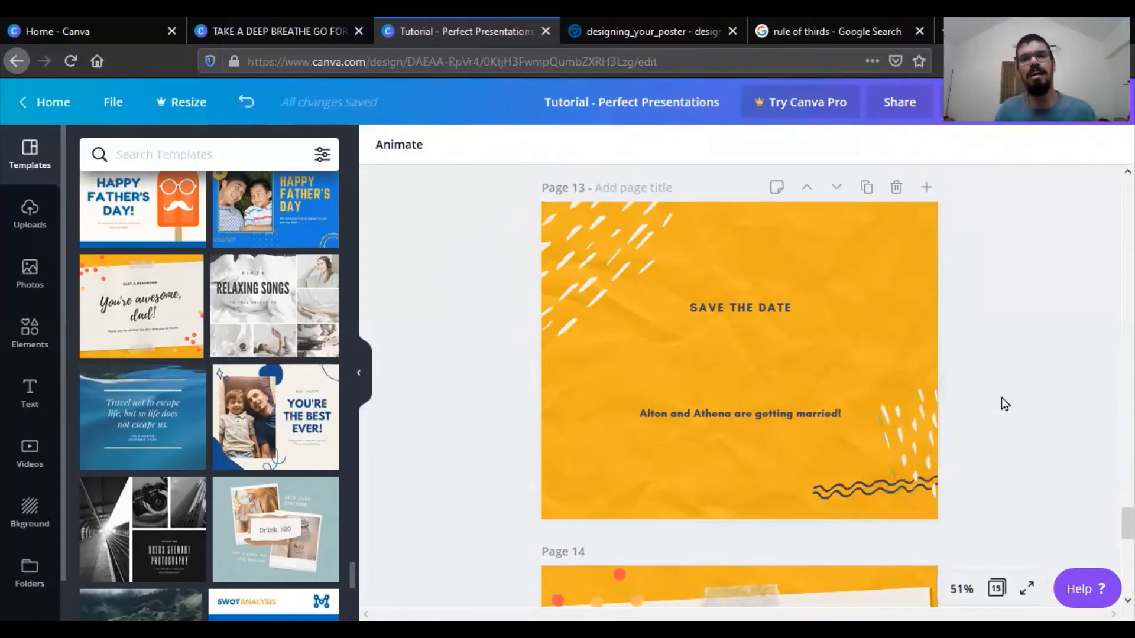
# - Ungroup the text on page 13 and place a copy of "SAVE THE DATE" between the two text lines
pyautogui.click(725, 304)
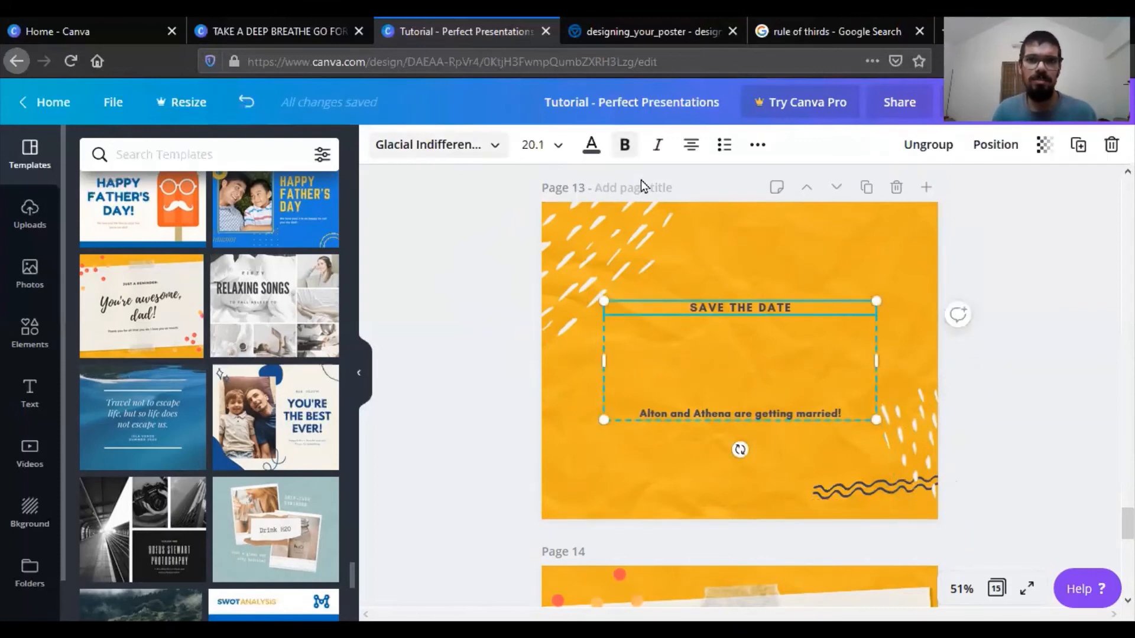
pyautogui.click(927, 144)
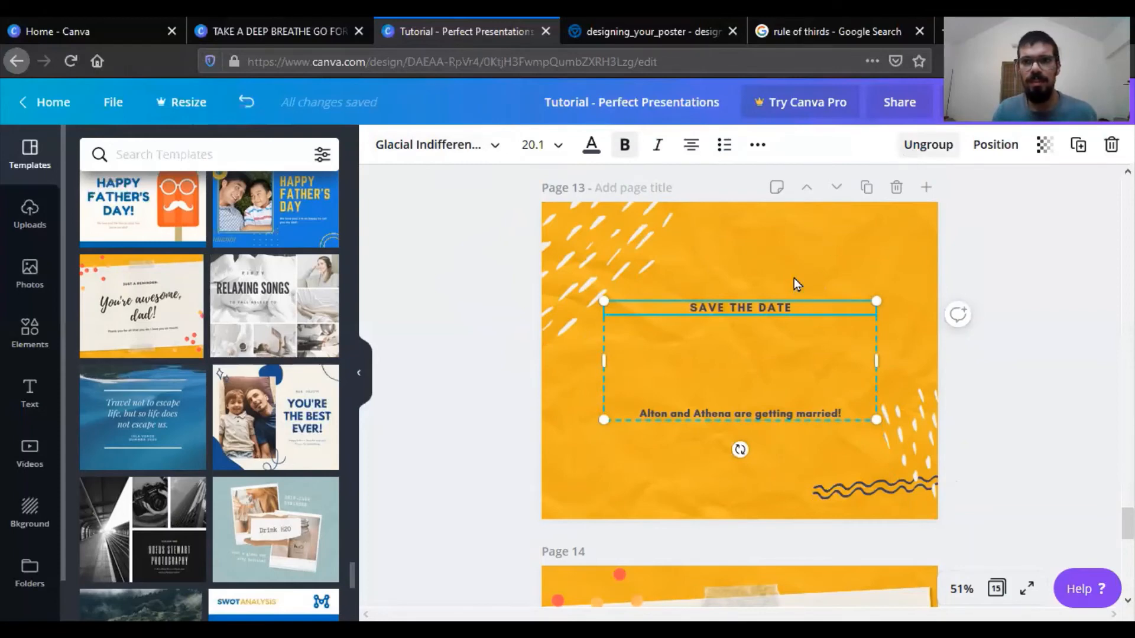
pyautogui.click(1005, 378)
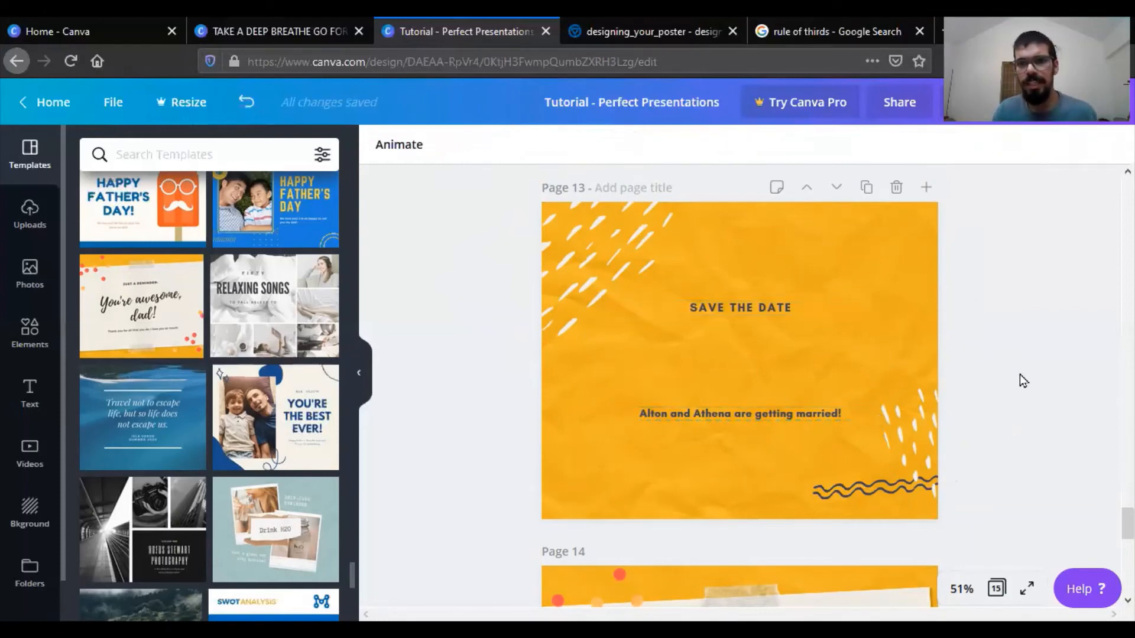
pyautogui.click(779, 311)
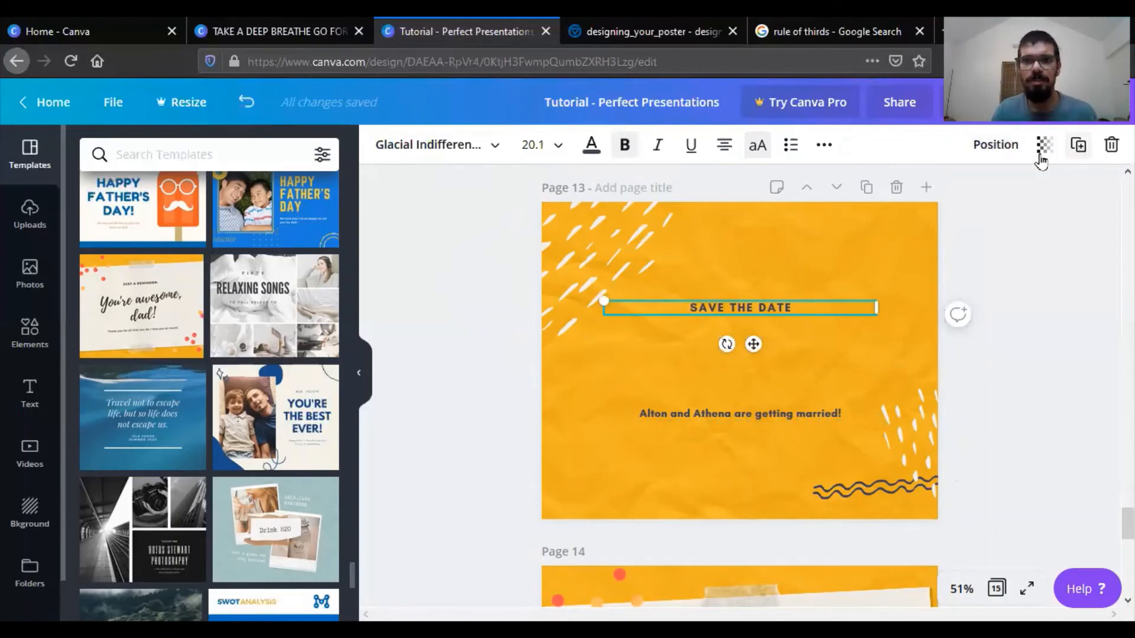
pyautogui.moveTo(783, 312); pyautogui.dragTo(779, 371)
# - Replace the text of the copied middle line with "IT IS THE MONSOONS NOW"
pyautogui.doubleClick(779, 371)
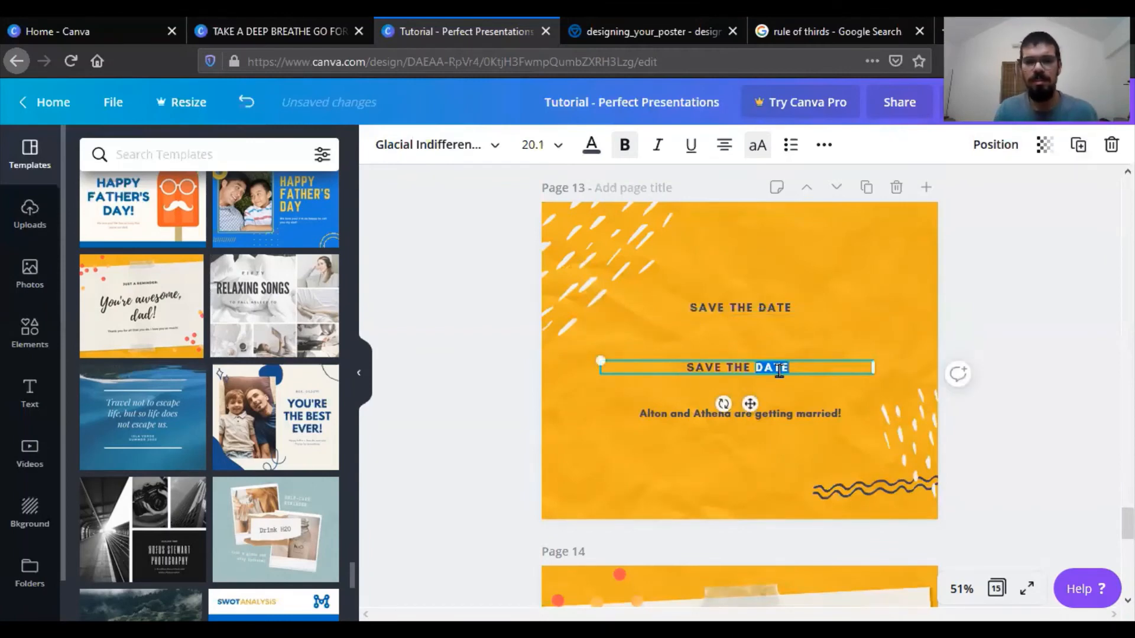
pyautogui.write('IT')
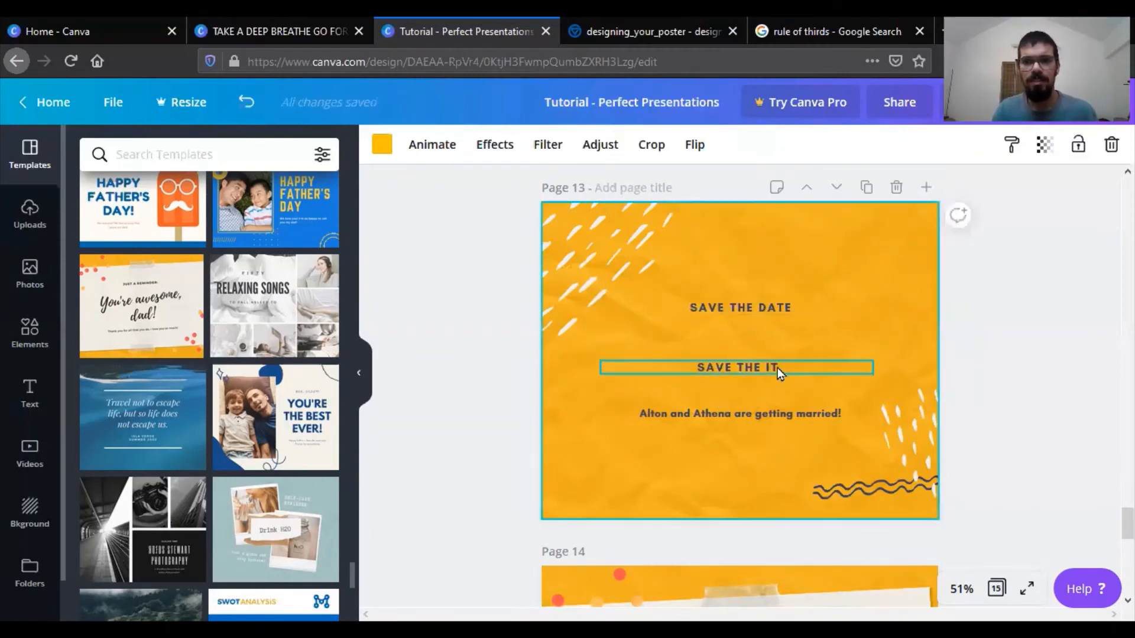
pyautogui.doubleClick(777, 368)
pyautogui.press('BackSpace')
pyautogui.press('BackSpace')
pyautogui.press('BackSpace')
pyautogui.press('BackSpace')
pyautogui.press('BackSpace')
pyautogui.press('BackSpace')
pyautogui.press('BackSpace')
pyautogui.press('BackSpace')
pyautogui.press('BackSpace')
pyautogui.press('BackSpace')
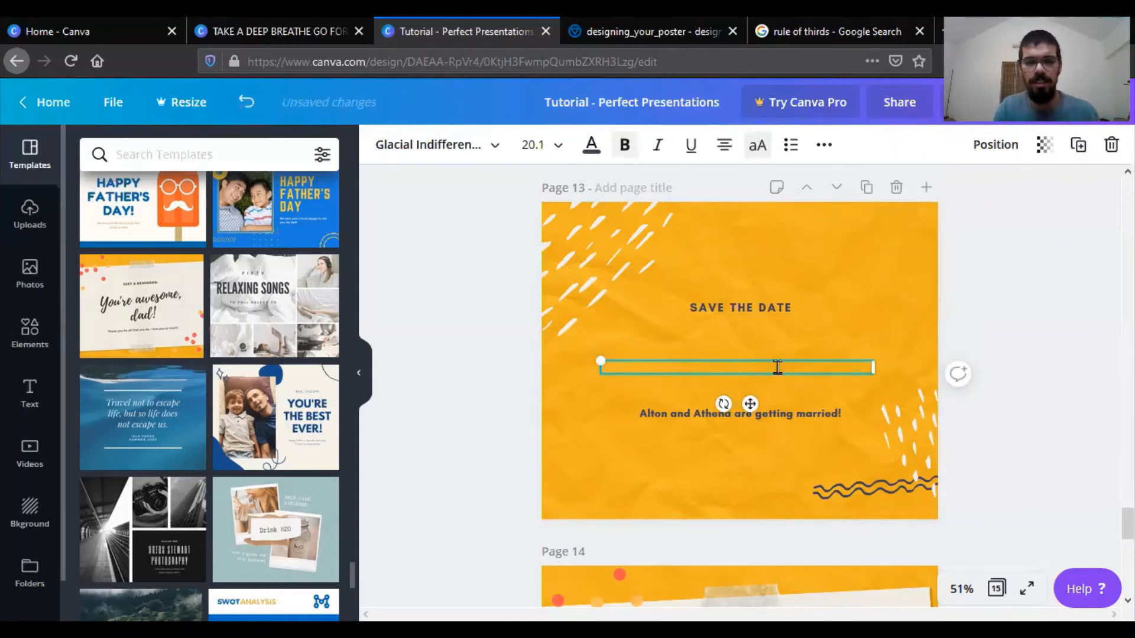
pyautogui.write('IT ')
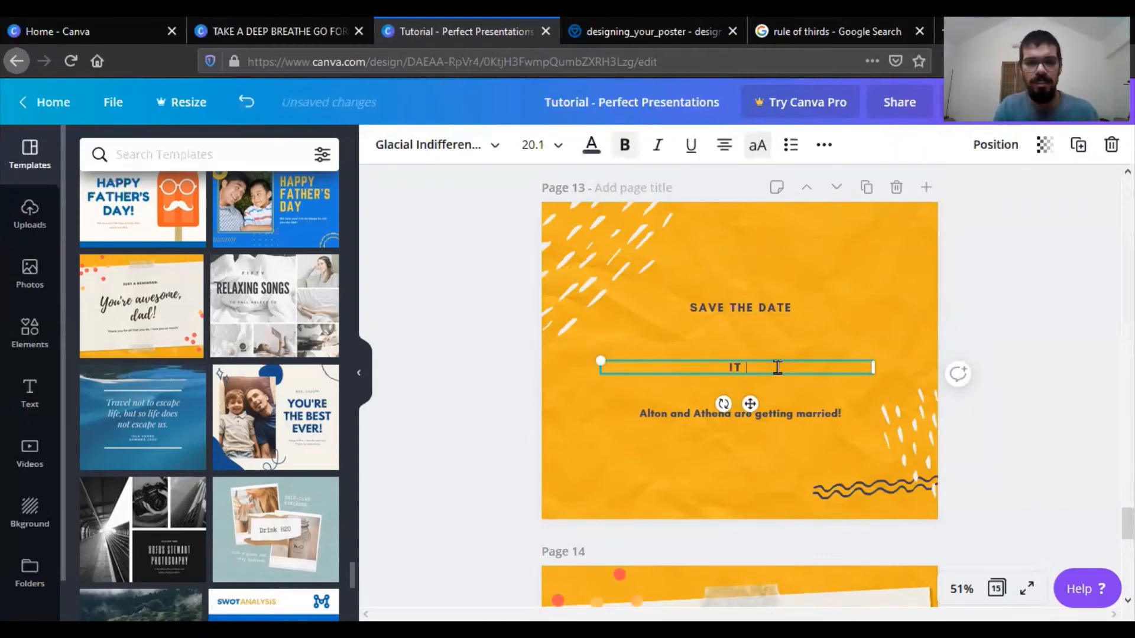
pyautogui.write('IS THE MON')
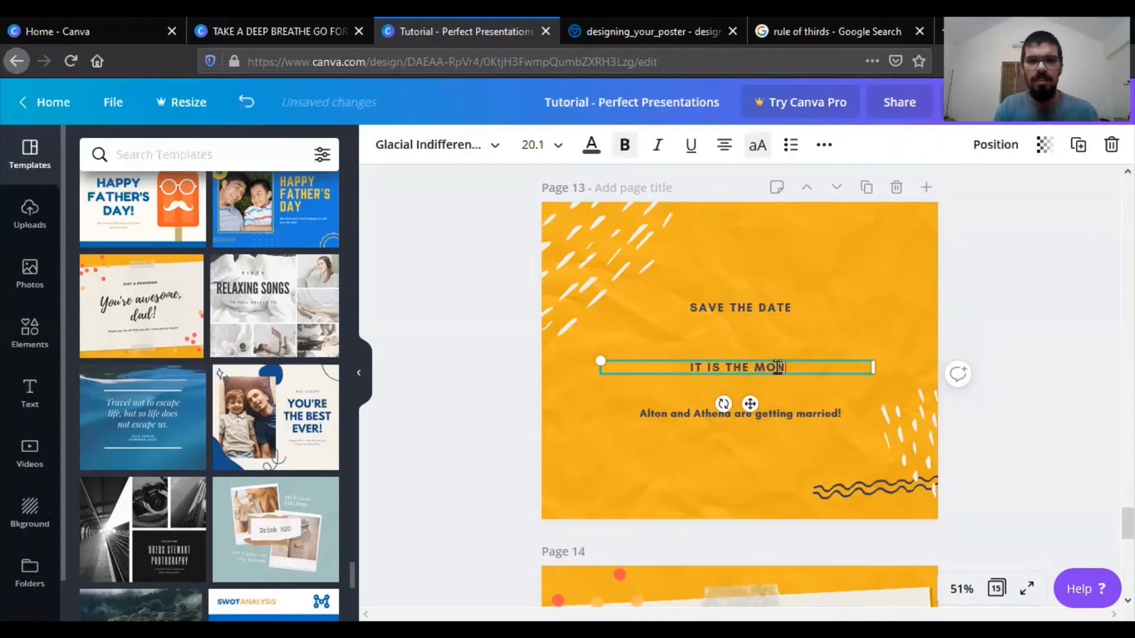
pyautogui.write('SOONS')
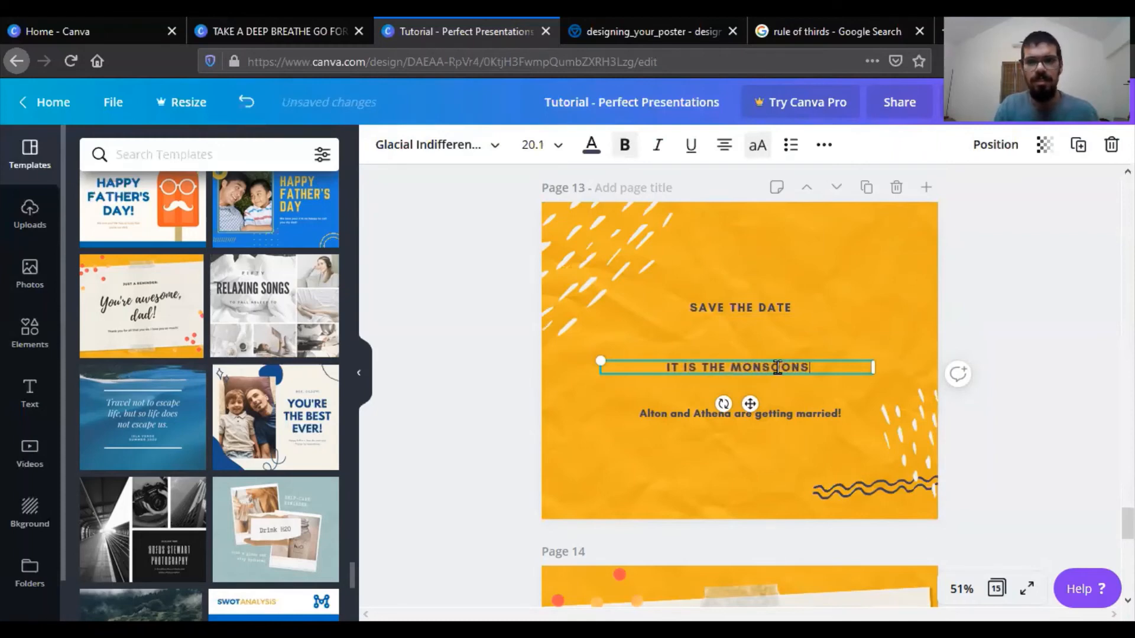
pyautogui.write(' NOW')
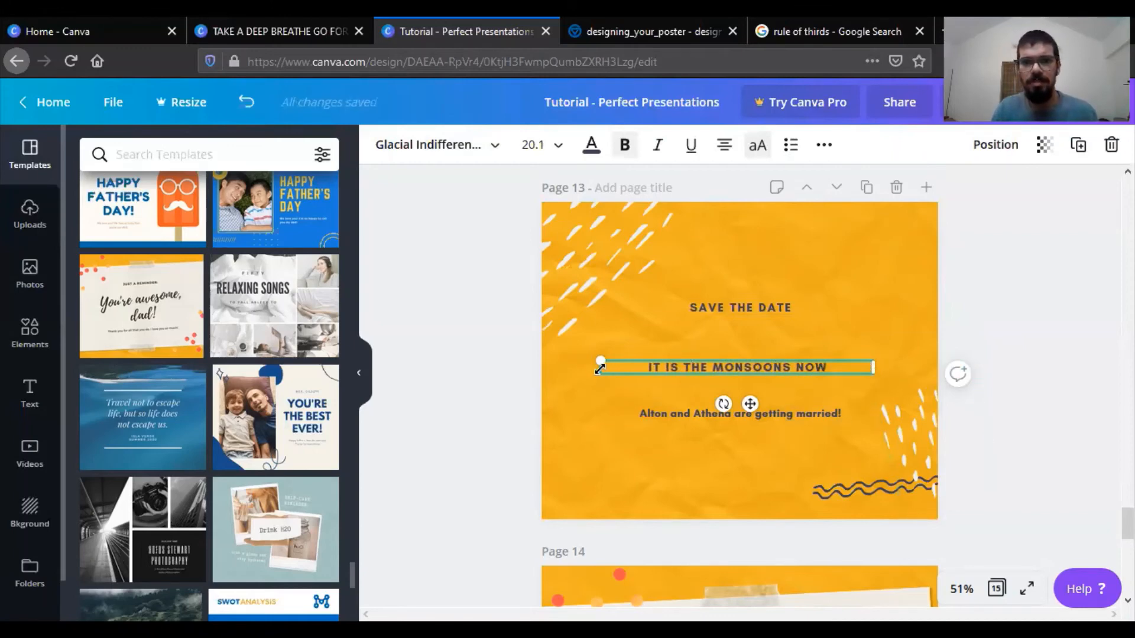
# - Enlarge "IT IS THE MONSOONS NOW" to a font size of about 41.8 and centre it between the other lines
pyautogui.moveTo(601, 367); pyautogui.dragTo(558, 284)
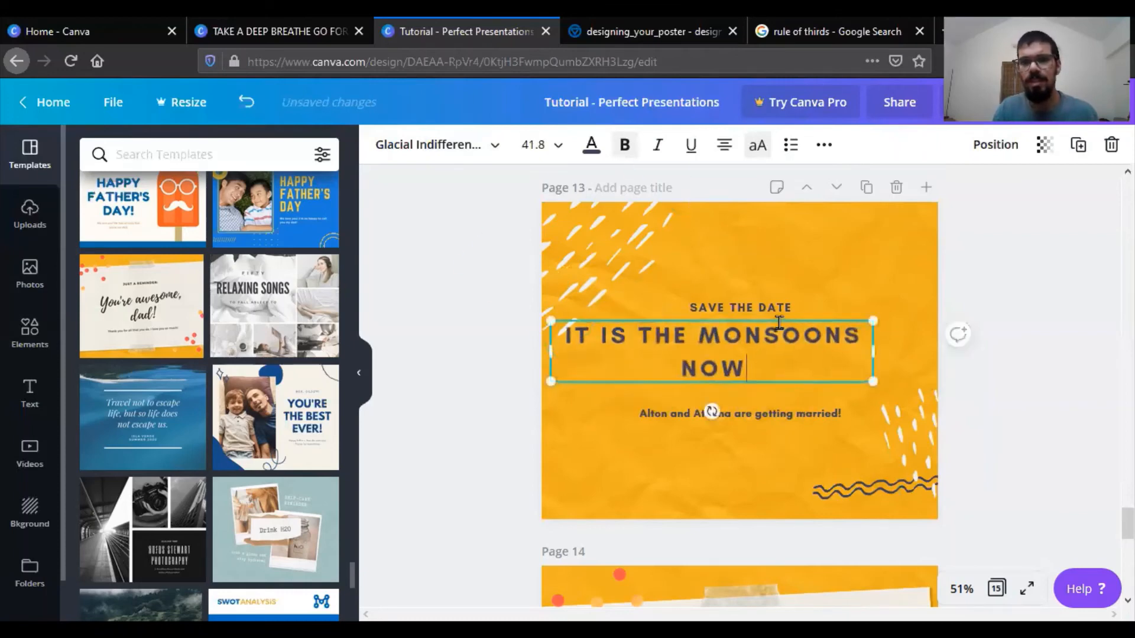
pyautogui.moveTo(778, 319); pyautogui.dragTo(810, 332)
pyautogui.click(752, 236)
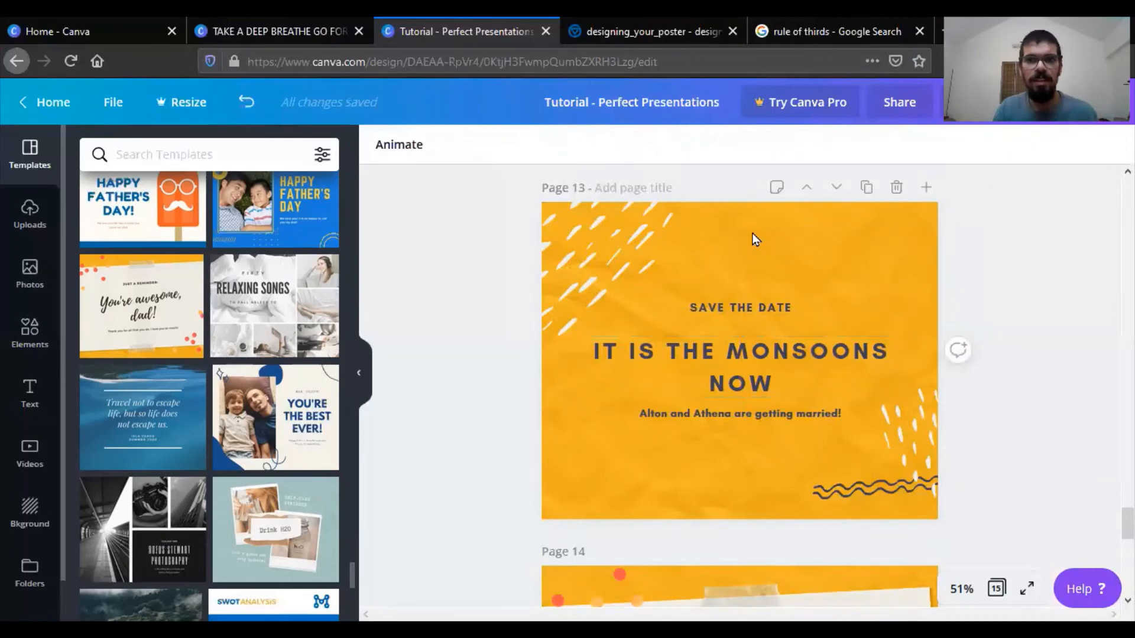
pyautogui.click(752, 236)
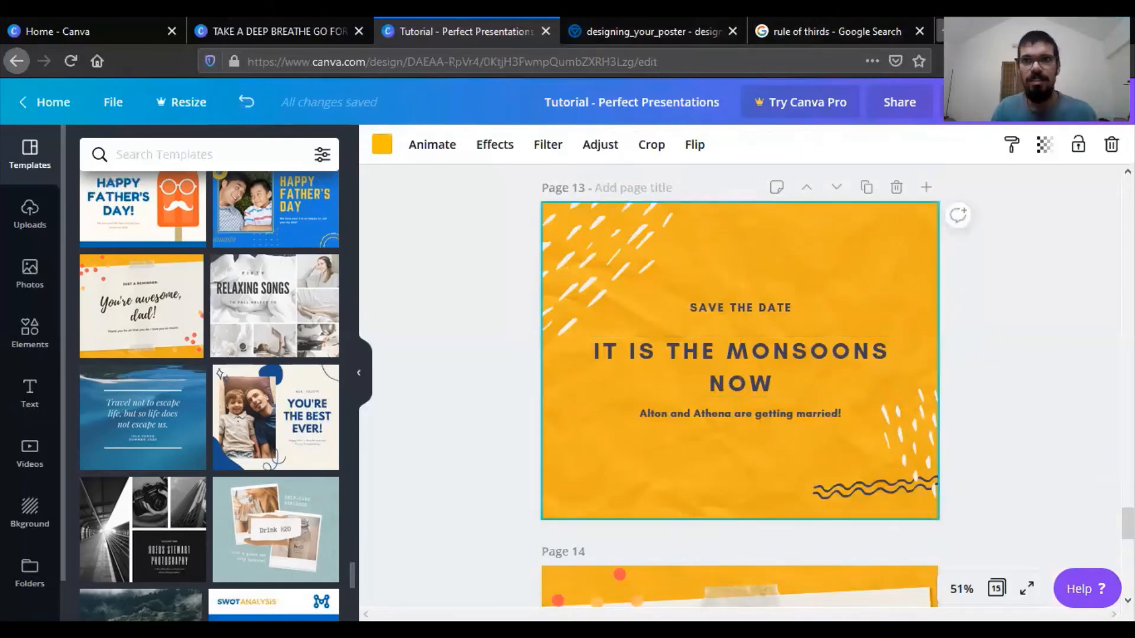
# - Search the web in a new tab for "toastmaster brand colors" and open the Toastmasters visual brand guidelines PDF
pyautogui.click(940, 30)
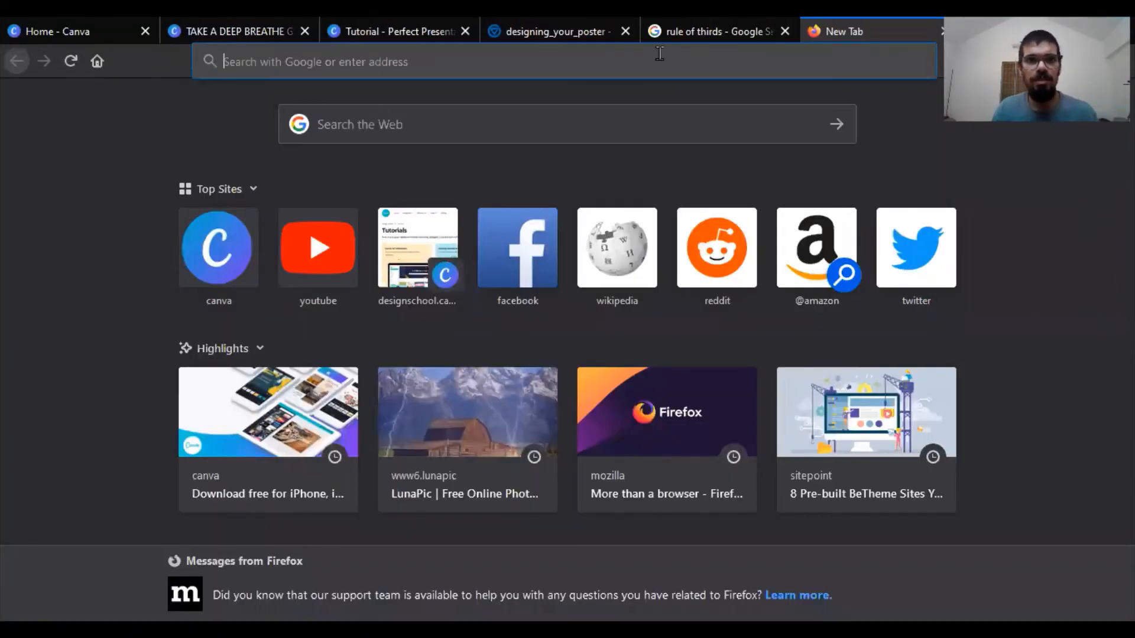
pyautogui.click(659, 53)
pyautogui.write('toastmaster')
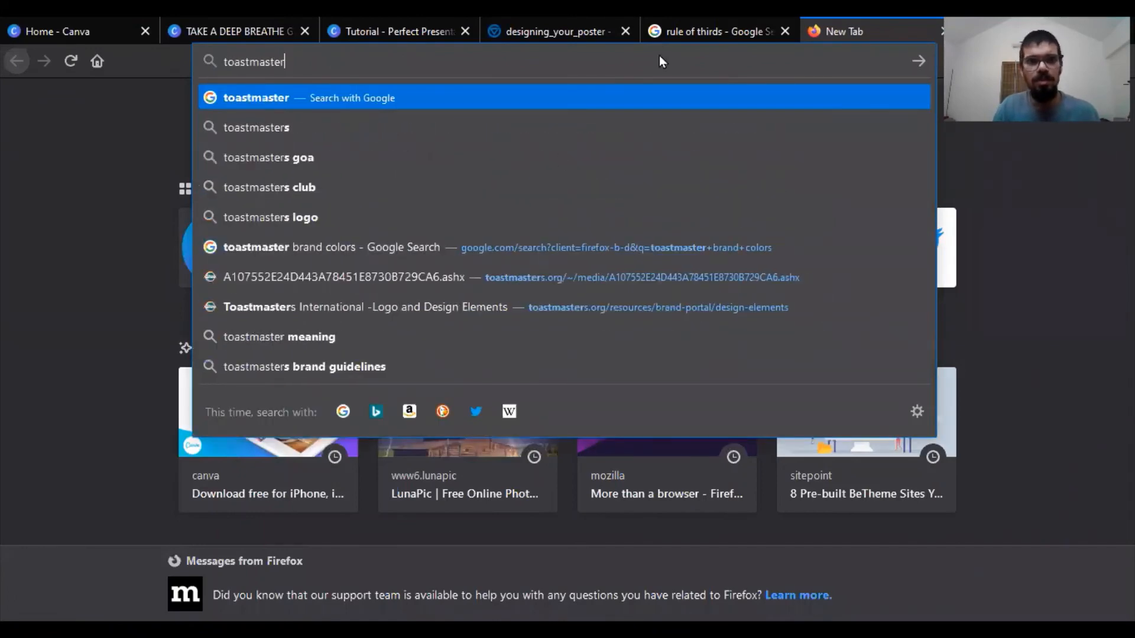
pyautogui.click(520, 249)
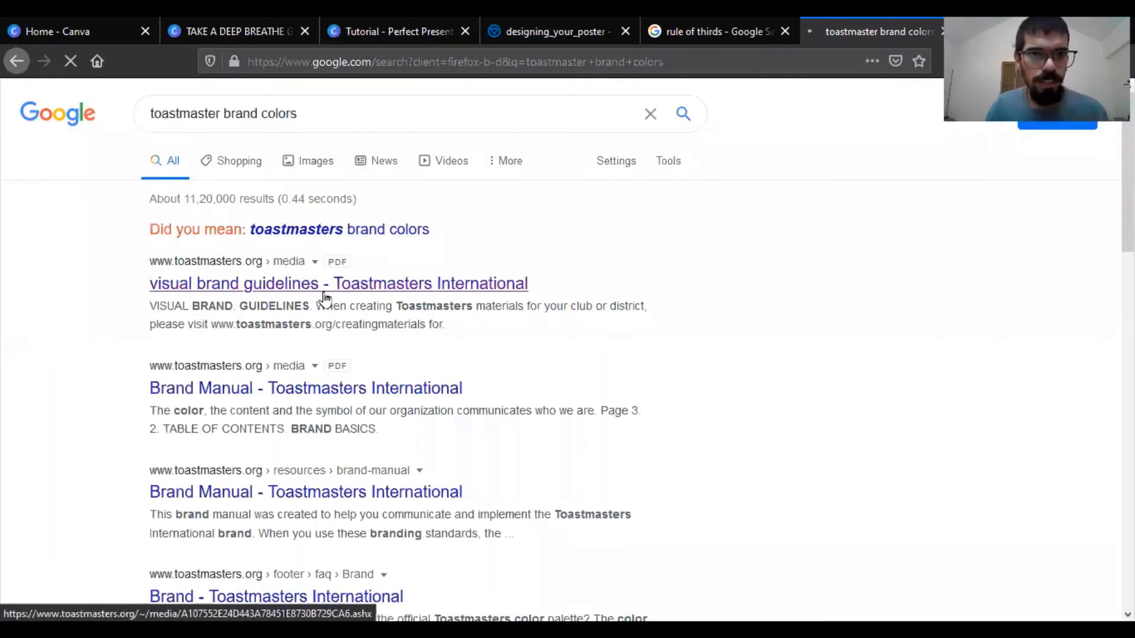
pyautogui.click(324, 292)
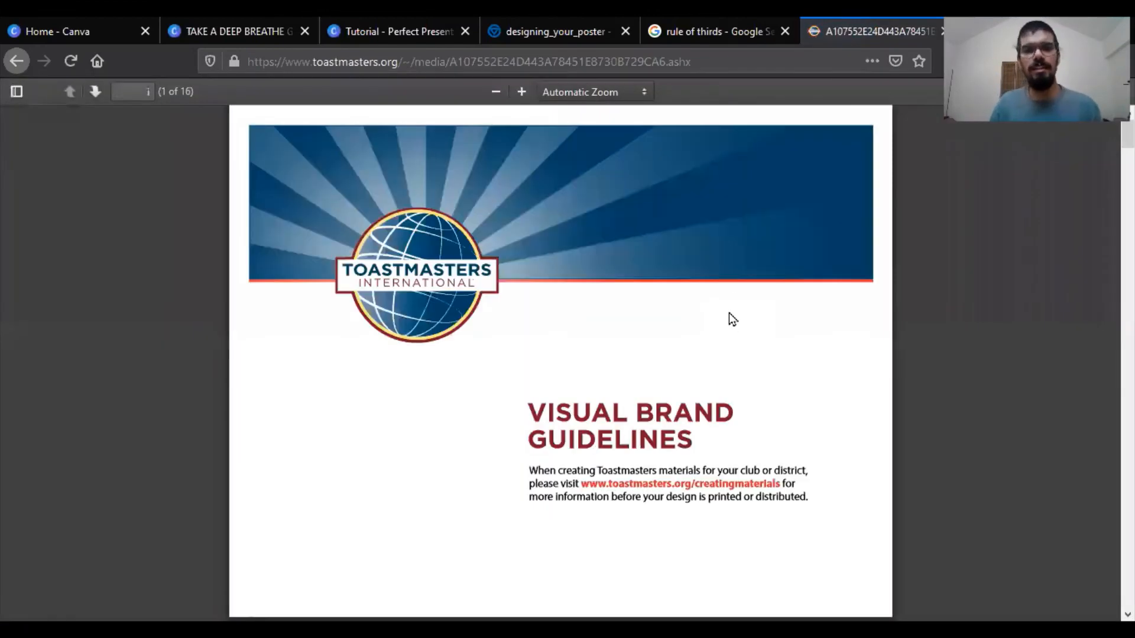
# - Copy the Pantone 302 hex code 004165 from the guidelines' Color Palette page
pyautogui.scroll(-8, 729, 313)
pyautogui.scroll(-1, 729, 314)
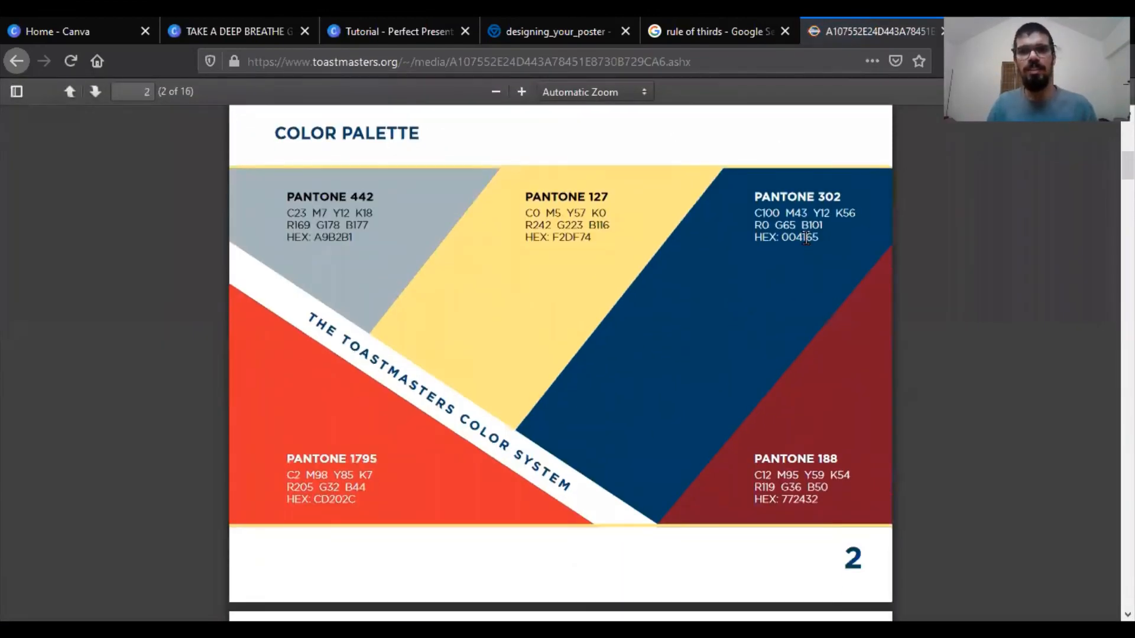
pyautogui.doubleClick(806, 239)
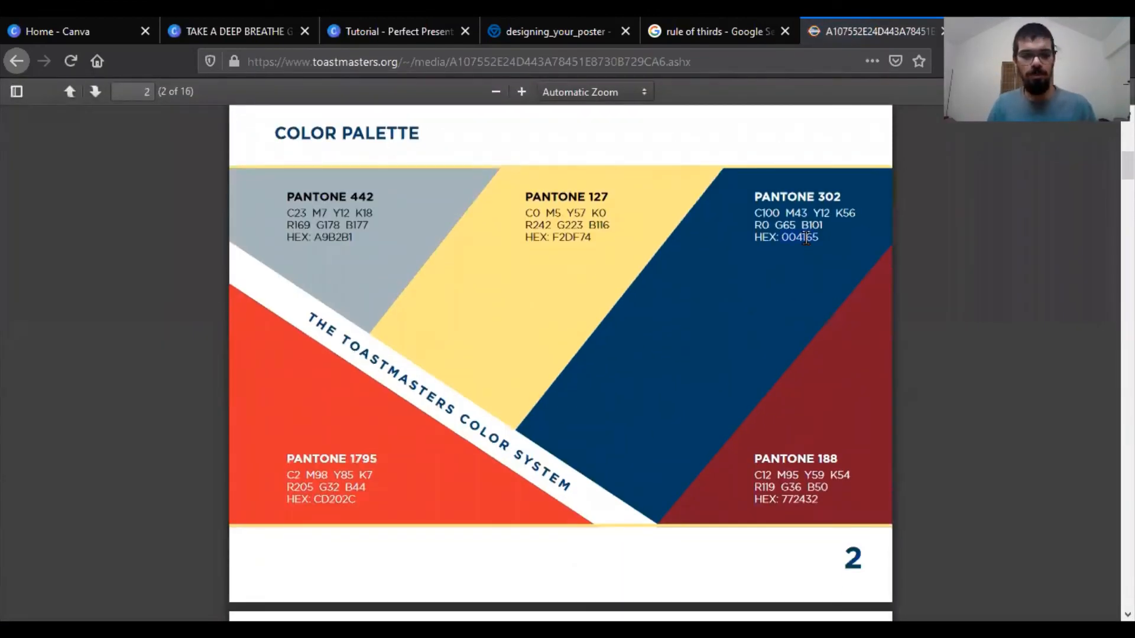
# - Return to the Canva presentation and set page 13's background colour to #004165
pyautogui.click(396, 20)
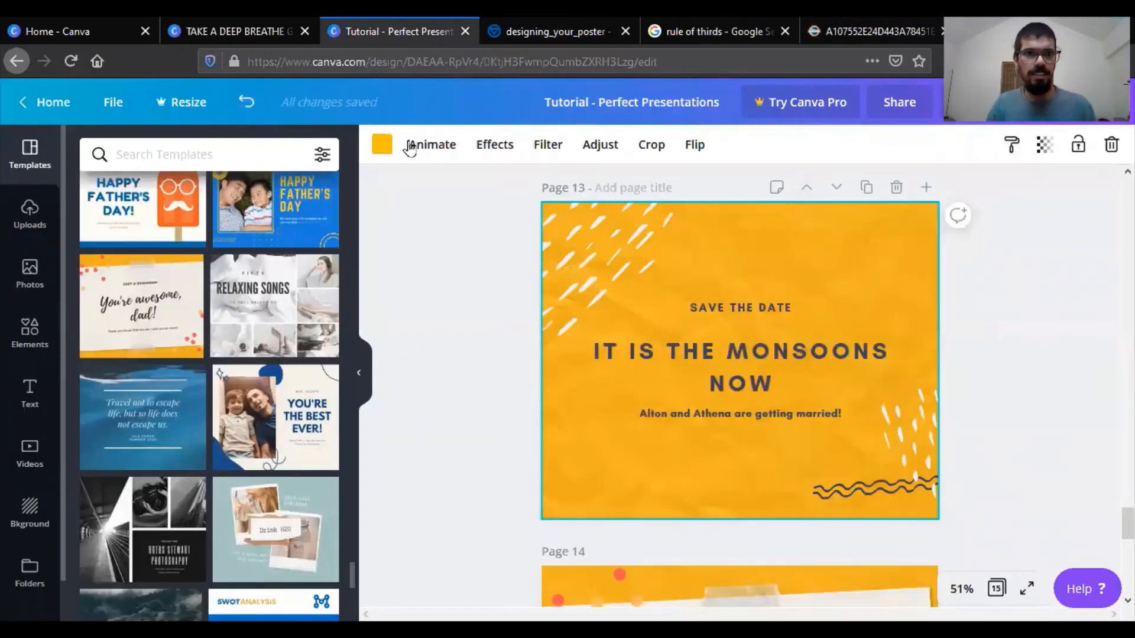
pyautogui.click(385, 144)
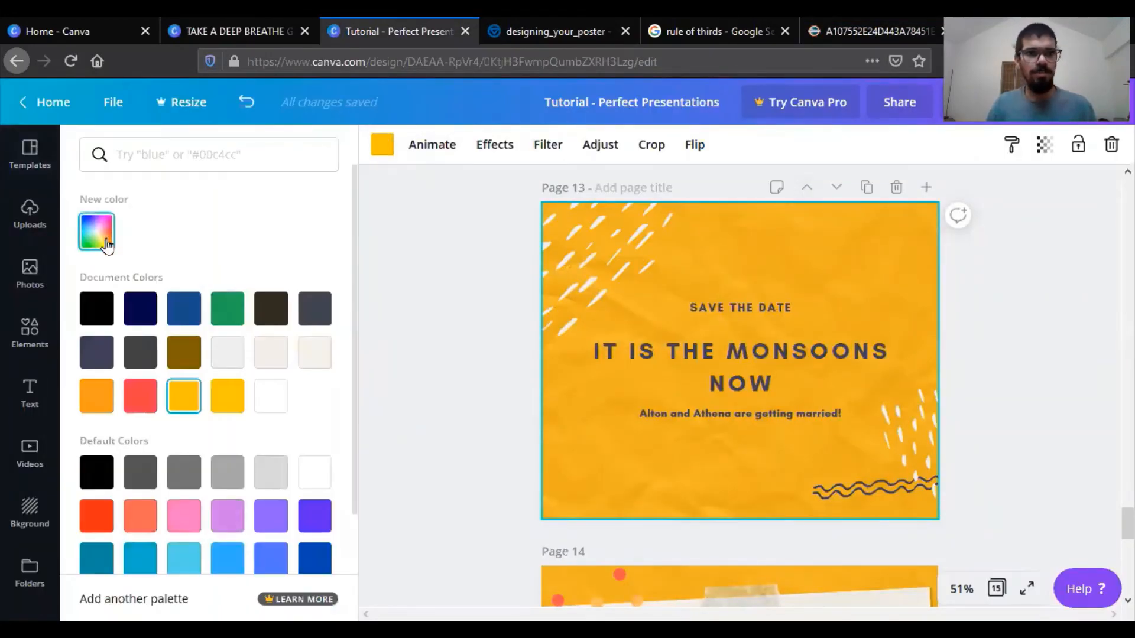
pyautogui.click(97, 231)
pyautogui.write('#004165')
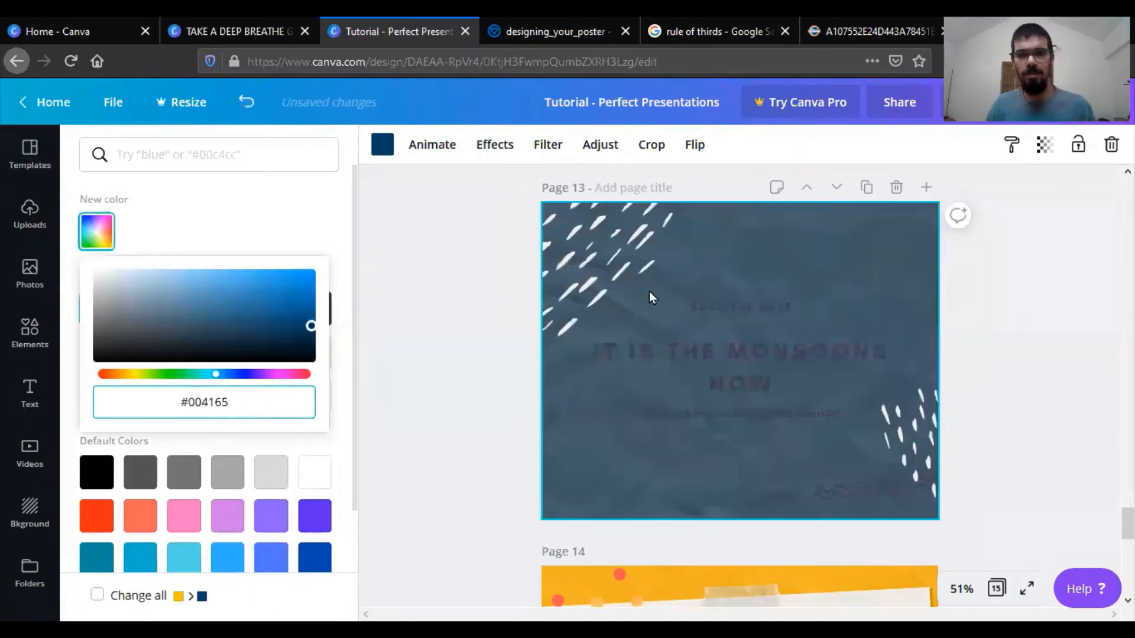
# - Change the colour of all three text lines on page 13 to white
pyautogui.click(697, 312)
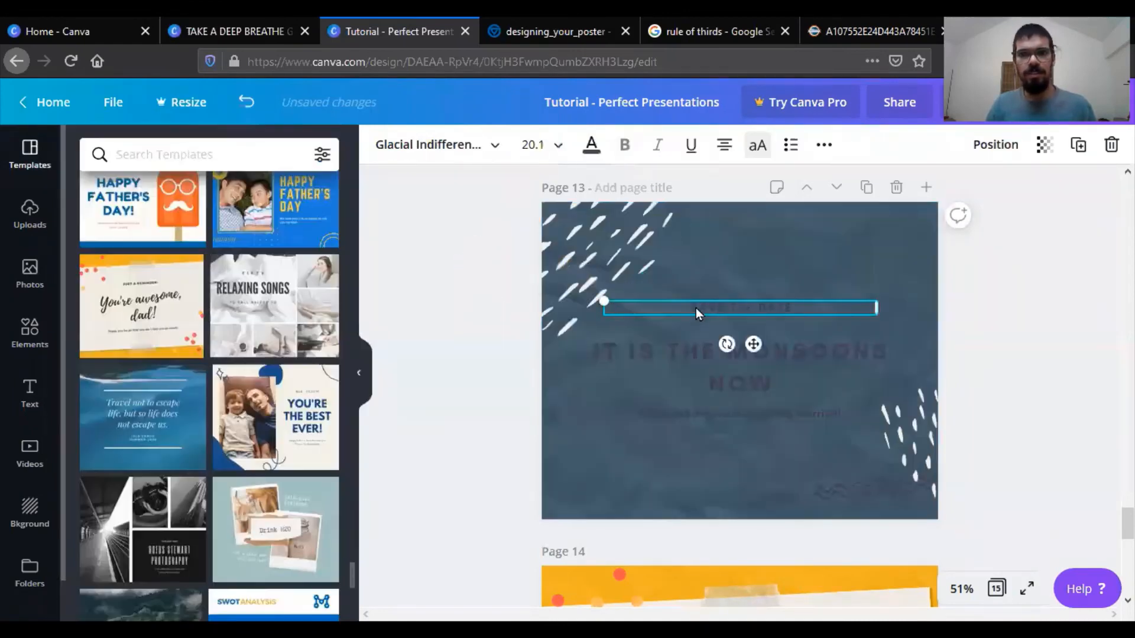
pyautogui.click(591, 144)
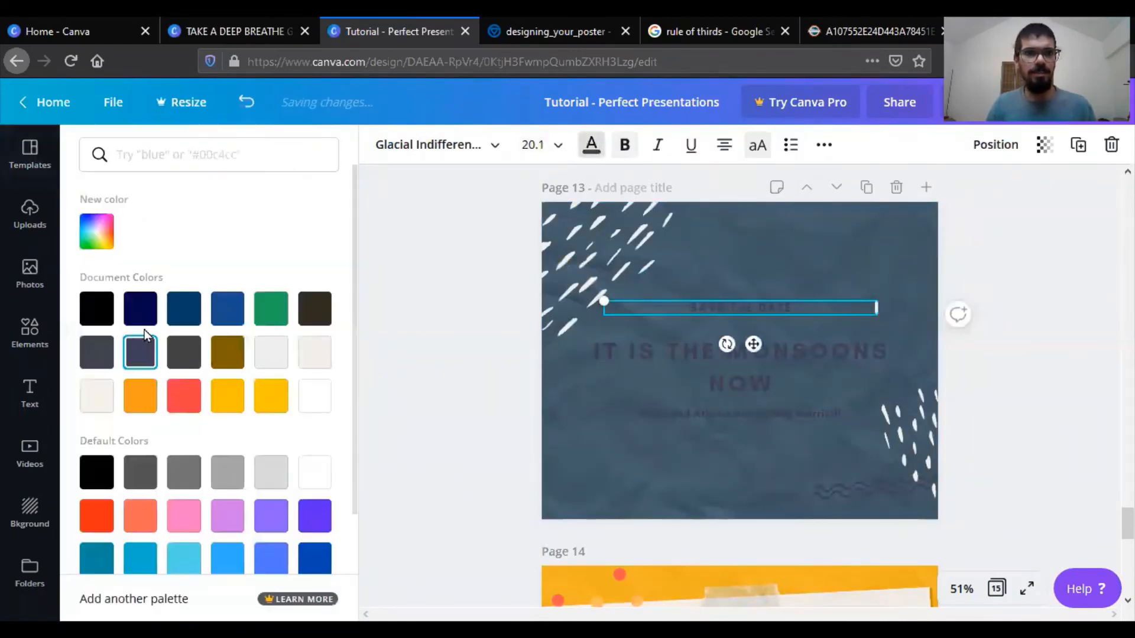
pyautogui.click(315, 396)
pyautogui.click(733, 364)
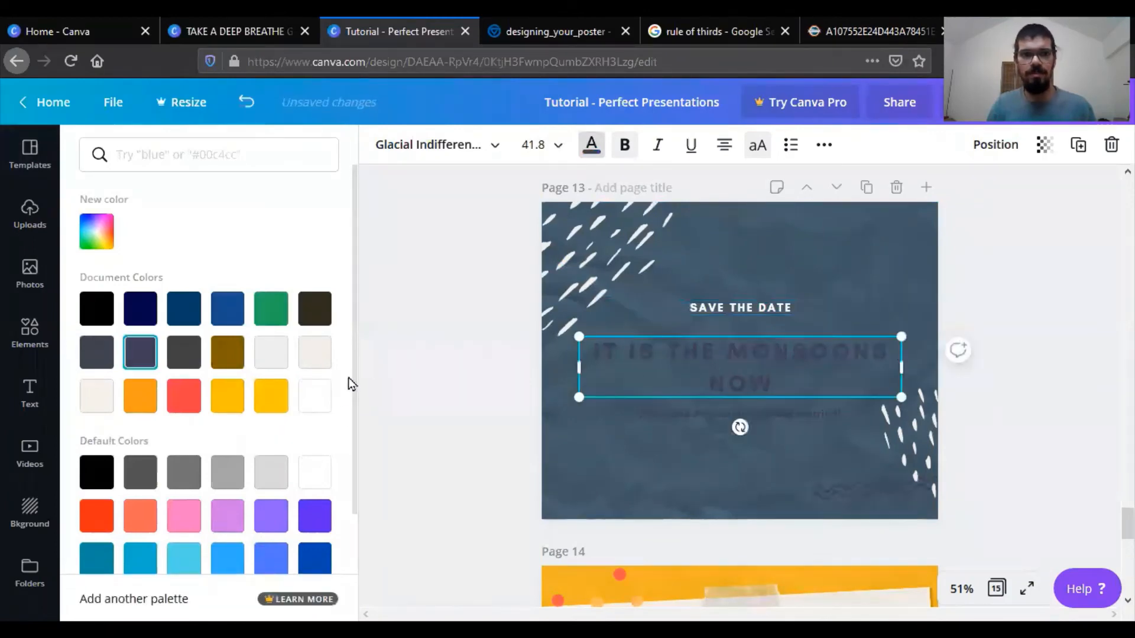
pyautogui.click(659, 413)
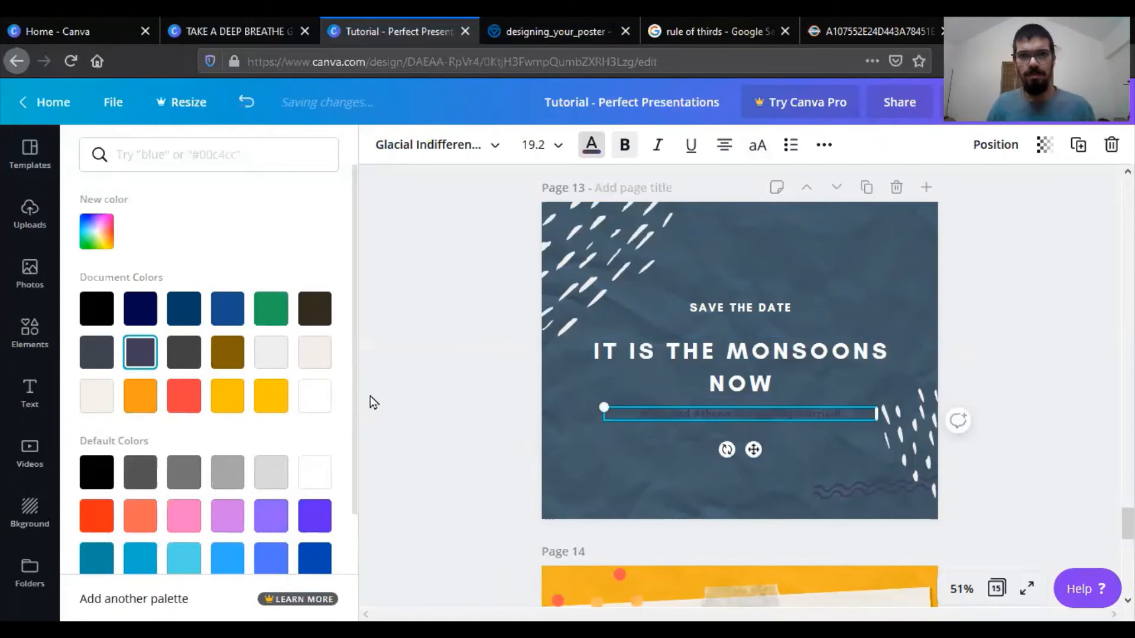
pyautogui.click(305, 402)
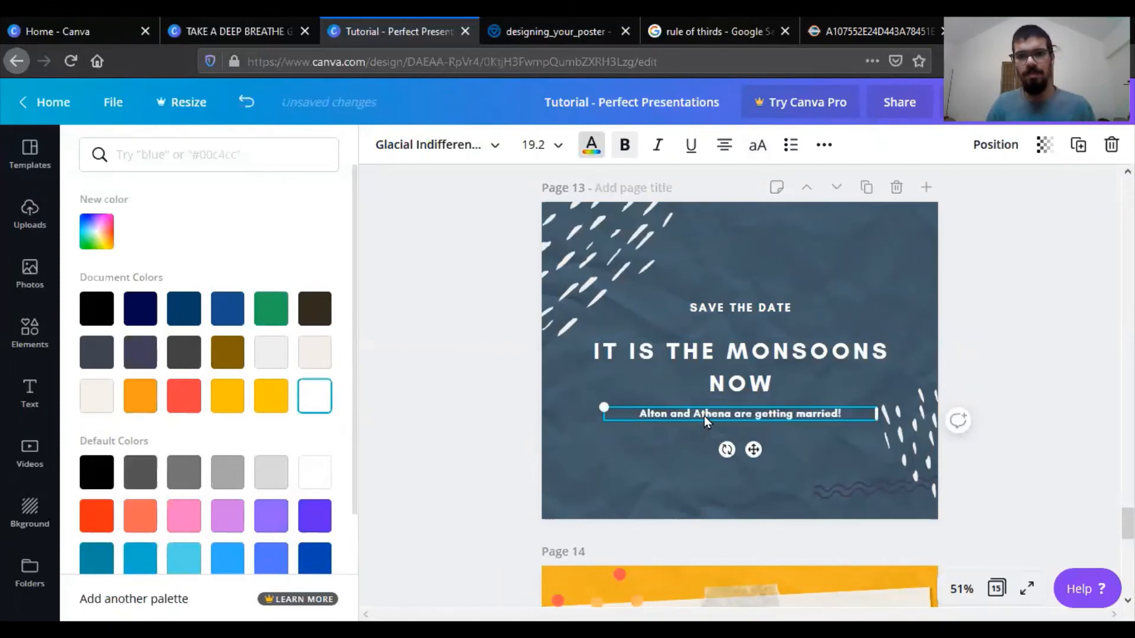
# - Replace the small text line below the heading on page 13 with "Anafonte Speakers club"
pyautogui.press('BackSpace')
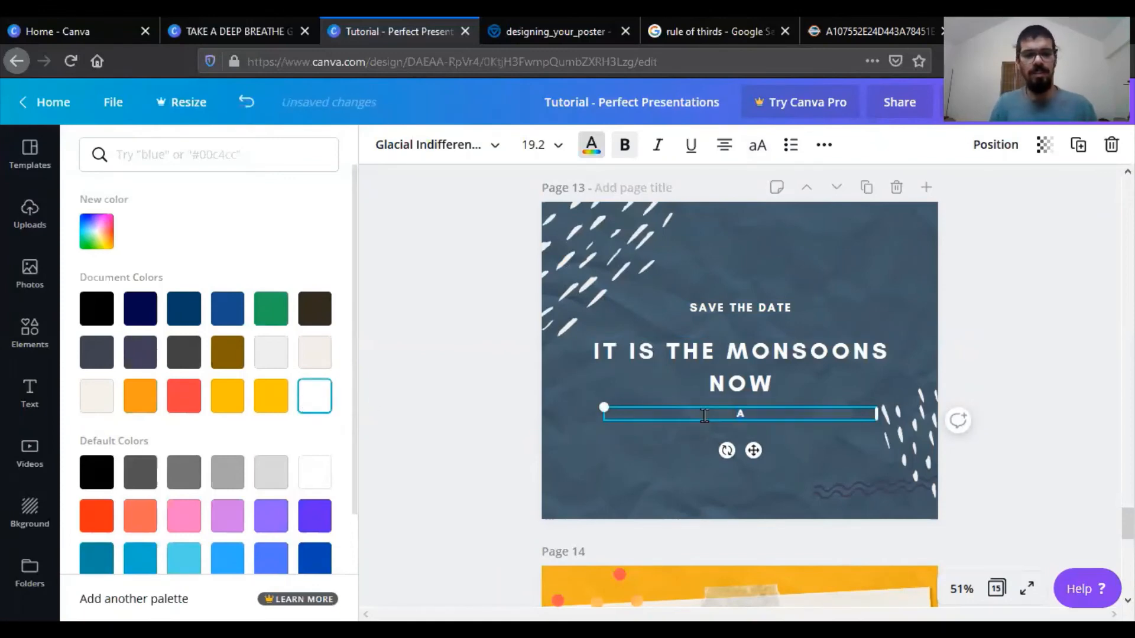
pyautogui.write('Anafonte')
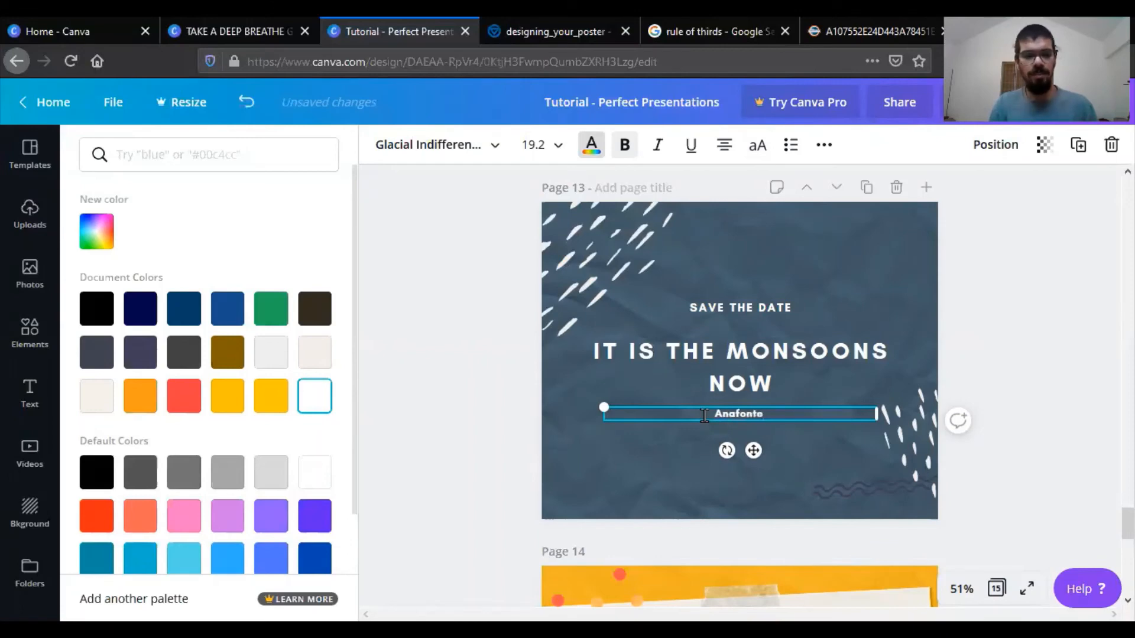
pyautogui.write(' Speakers')
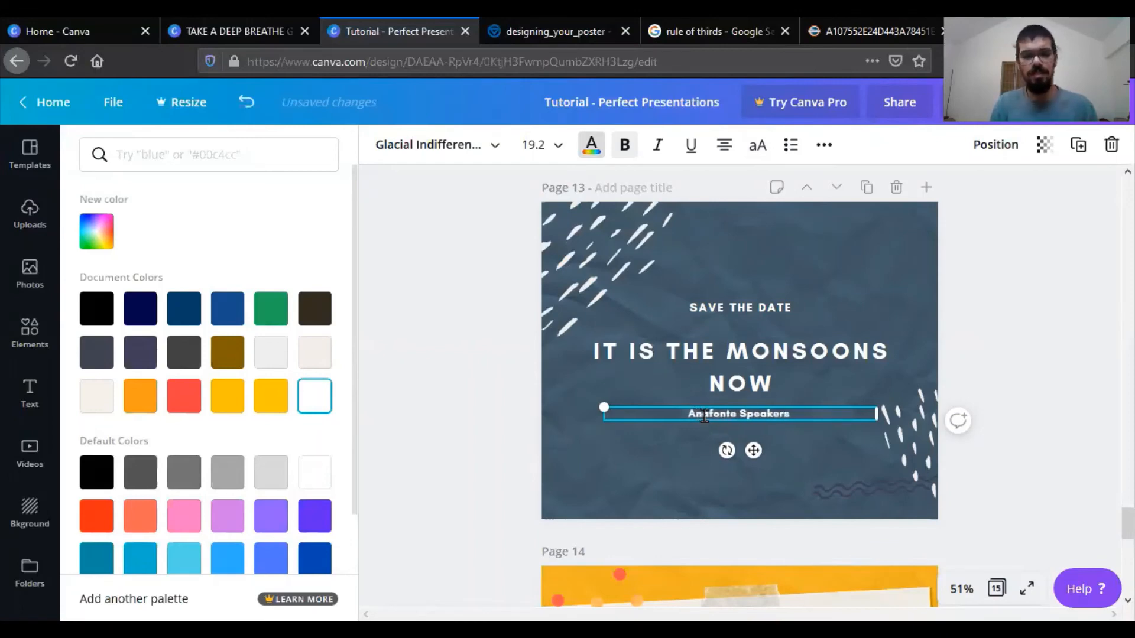
pyautogui.write(' club')
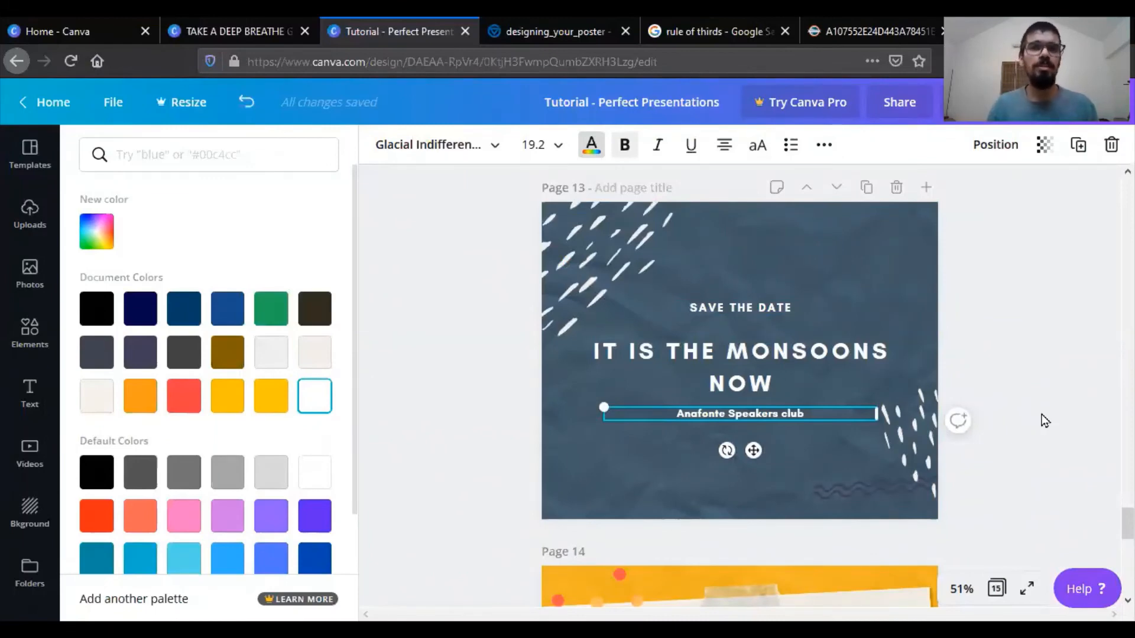
# - View the presentation's final page, page 15, and switch to the open designing_your_poster PDF
pyautogui.scroll(-10, 1035, 317)
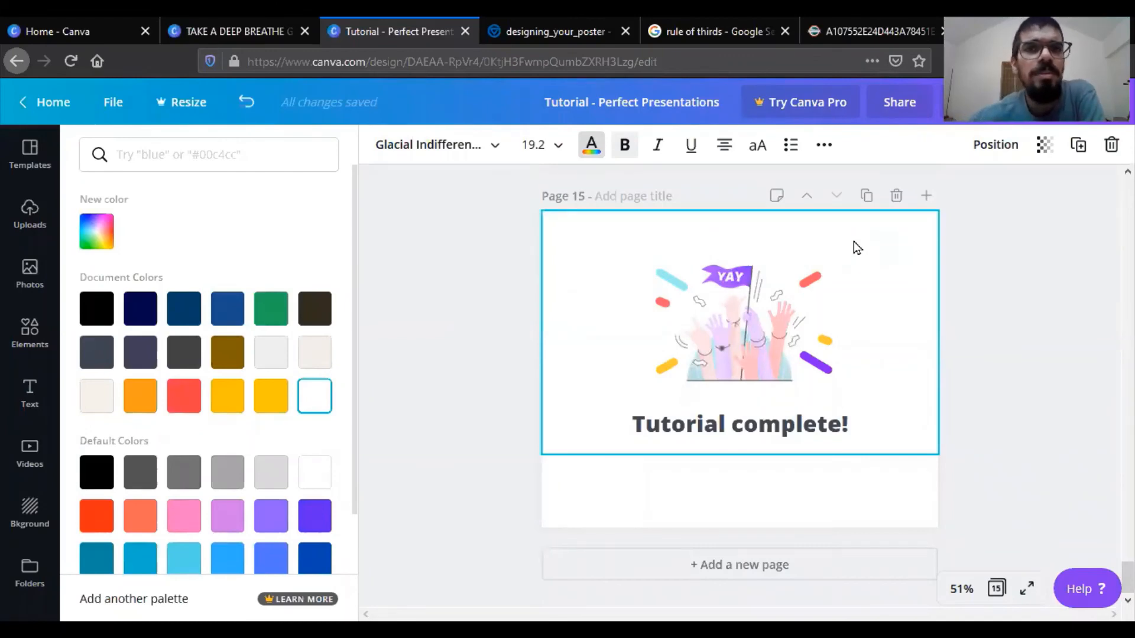
pyautogui.click(599, 21)
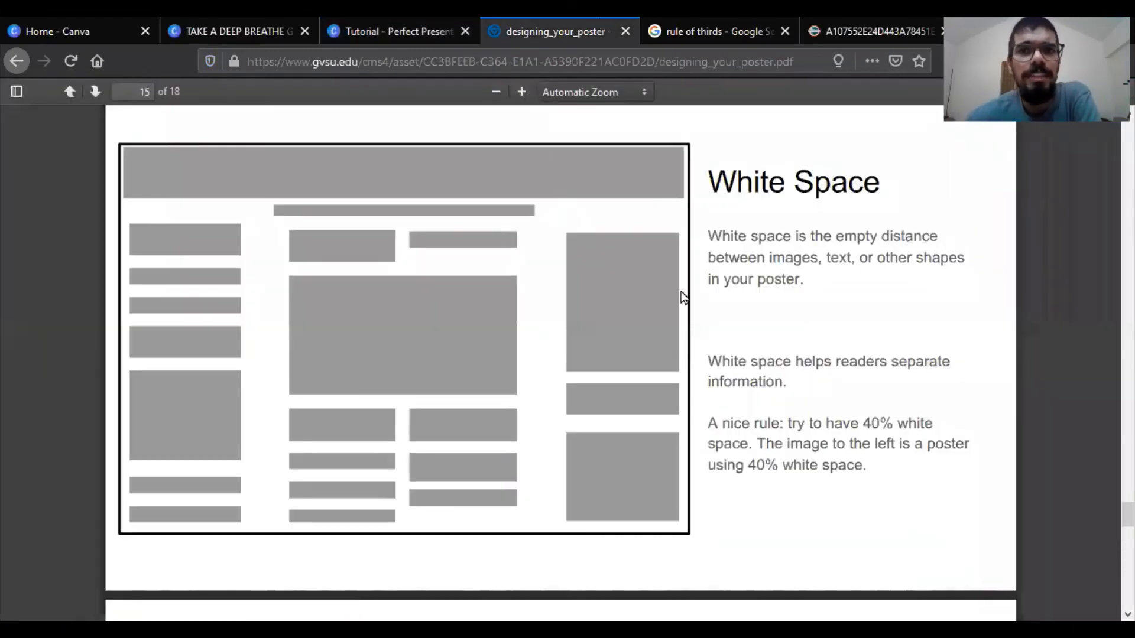